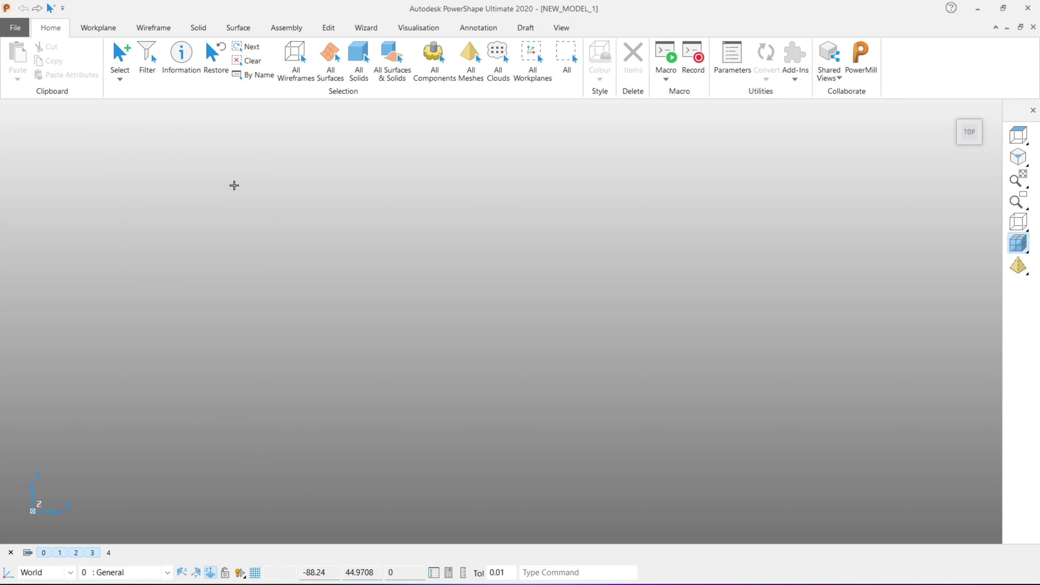
Check the Smart Surfacer's From network method, then close it without creating a surface.
click(238, 27)
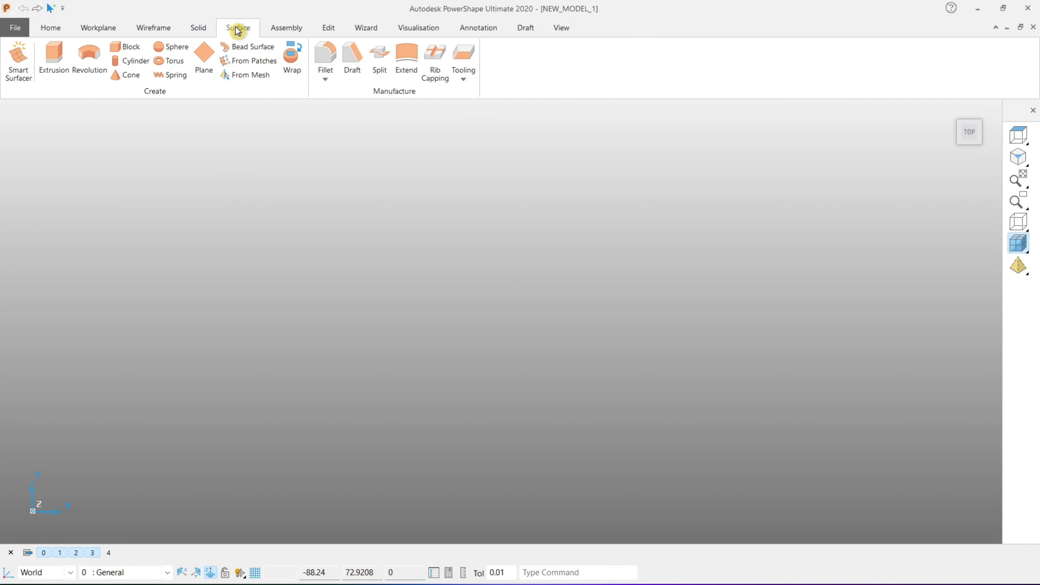
click(15, 66)
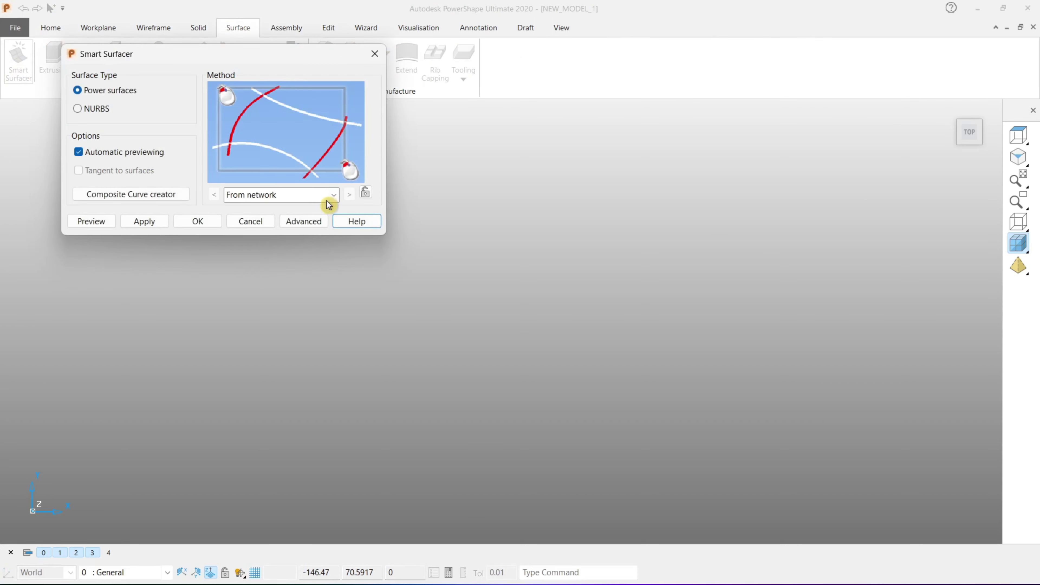
click(289, 198)
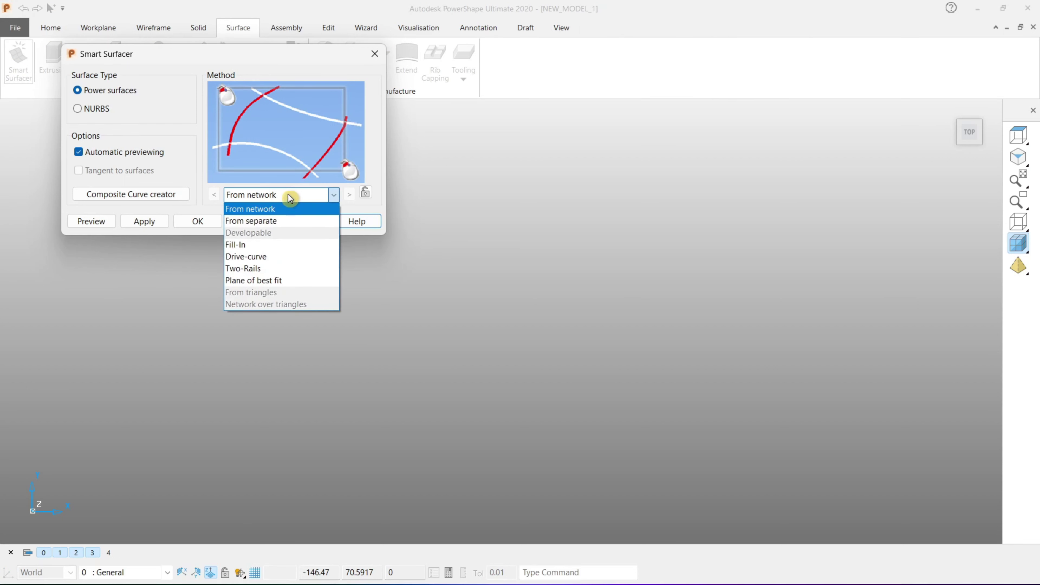
click(375, 179)
click(263, 196)
click(375, 153)
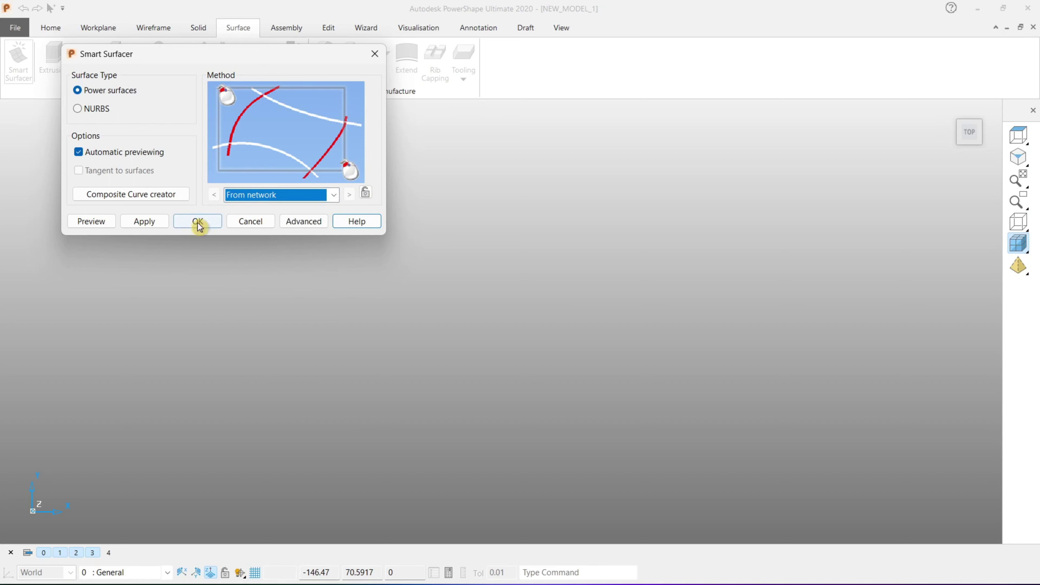
click(250, 221)
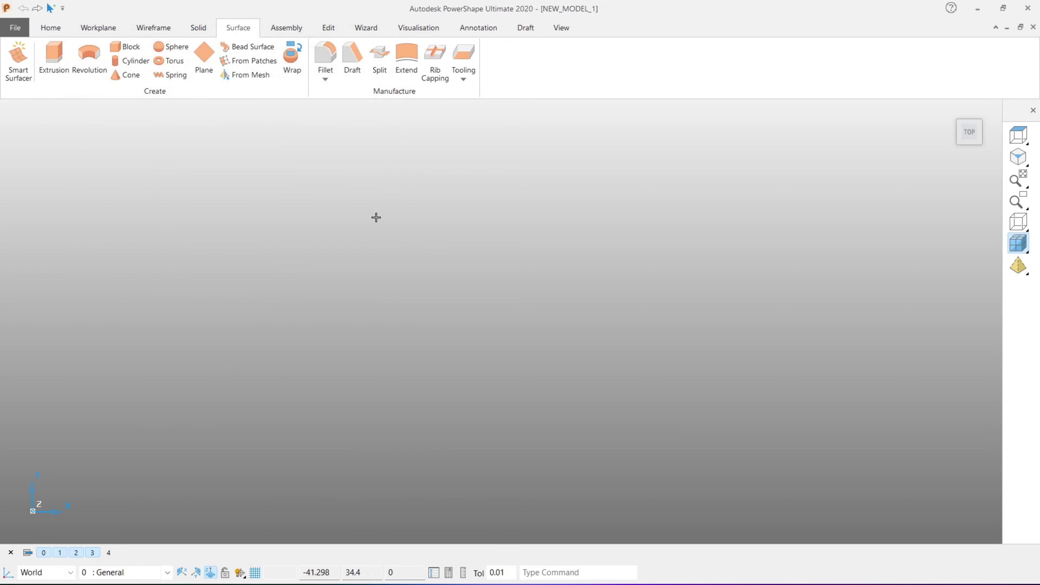
right_click(371, 191)
key(Escape)
Place workplane 1 at the centre of the empty model.
click(96, 29)
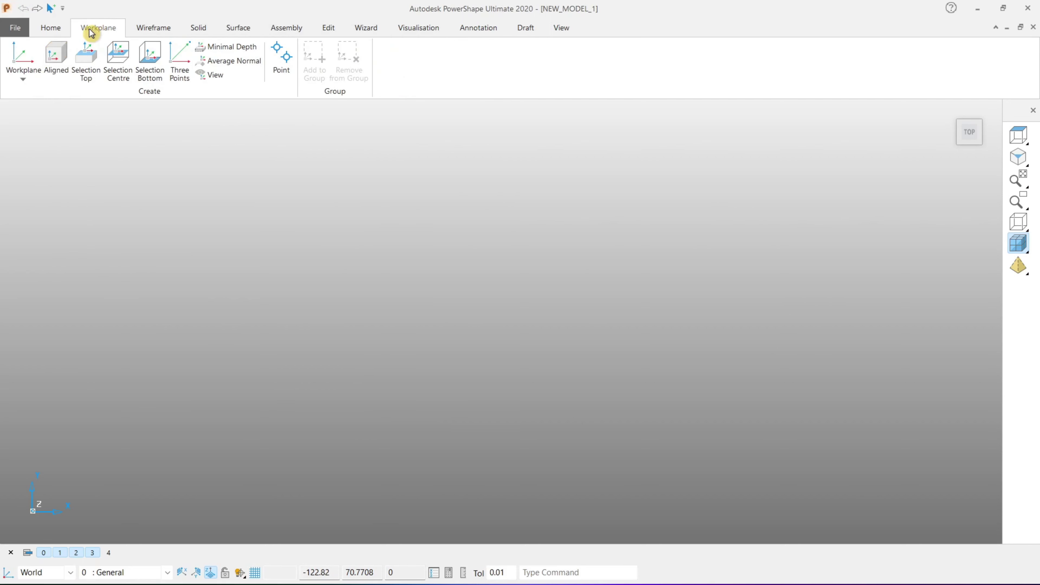
click(23, 60)
click(500, 321)
right_click(221, 193)
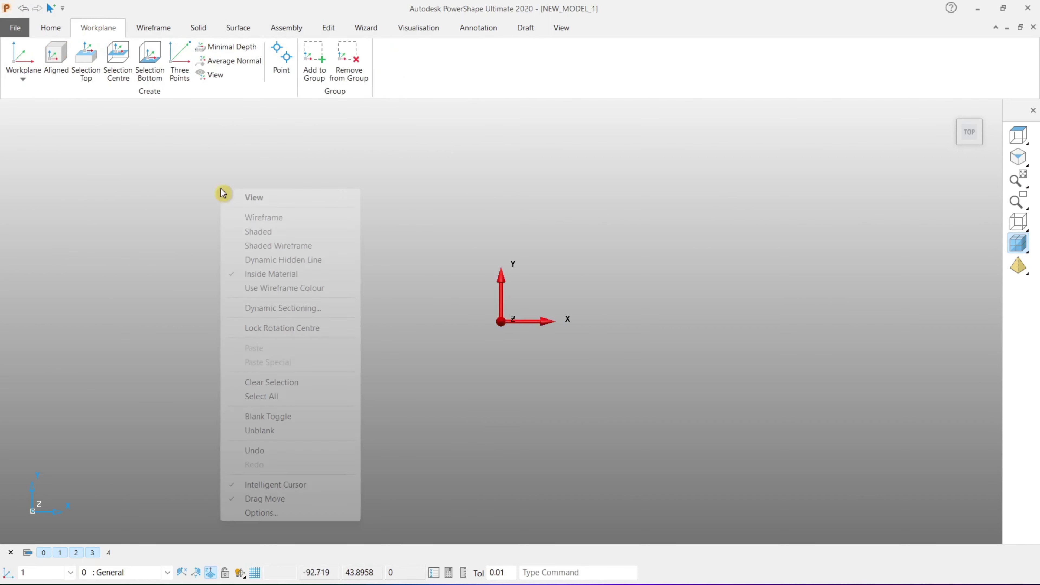
key(Escape)
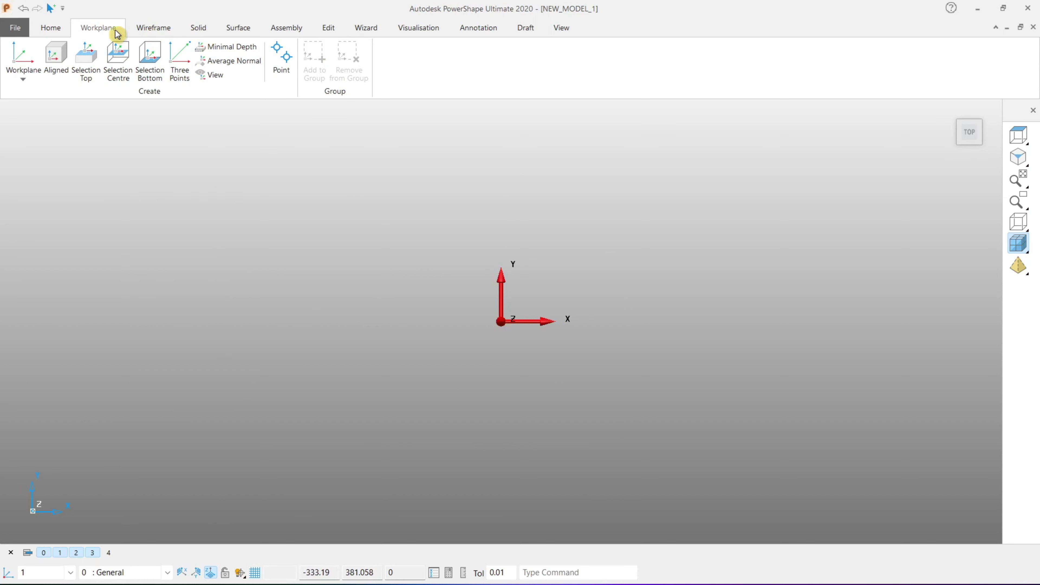
Start an ellipse centred on the workplane origin and drag out its two axes.
click(167, 30)
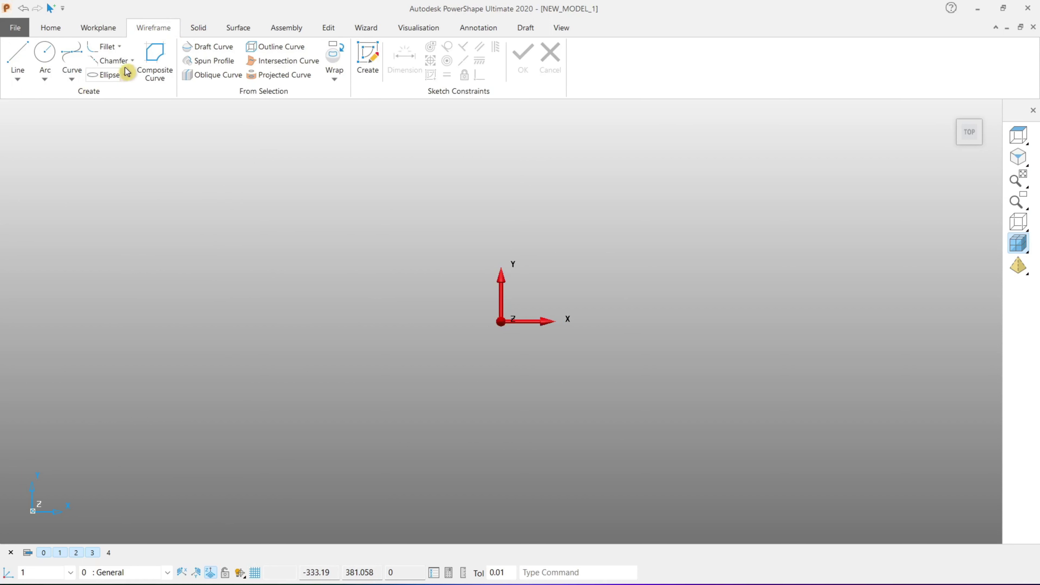
click(125, 76)
click(107, 90)
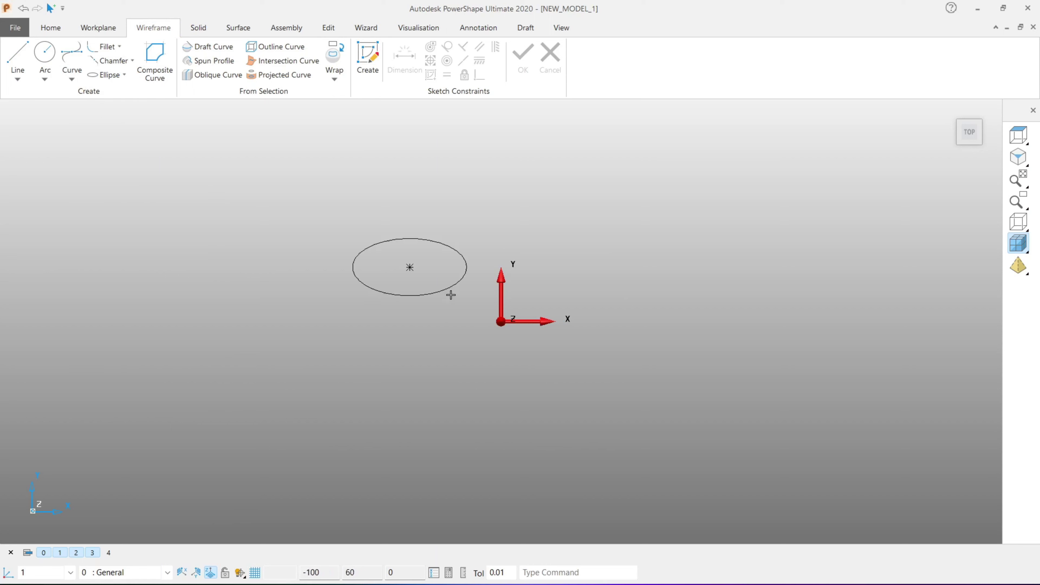
click(503, 318)
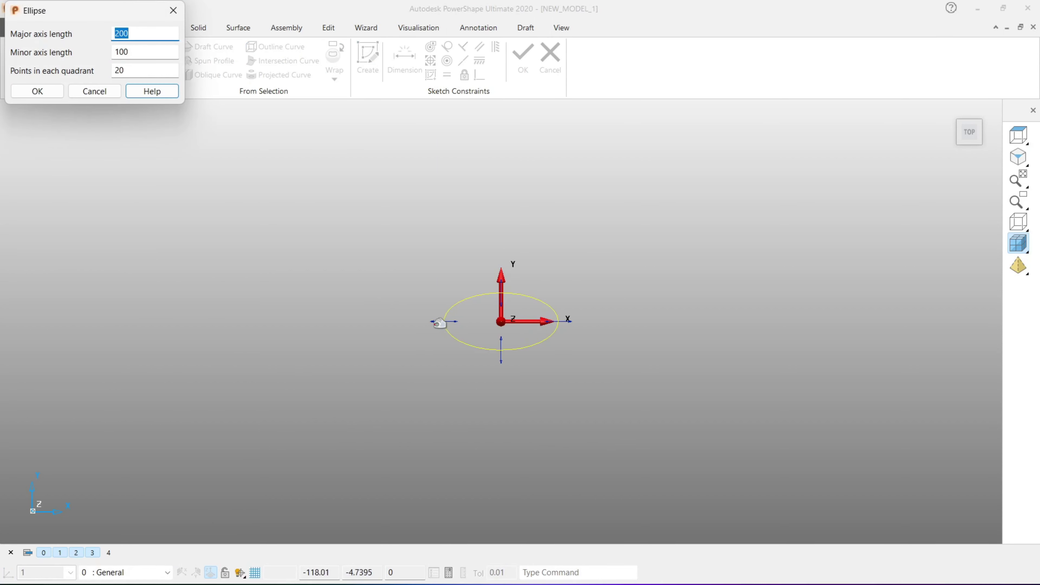
mouse_move(440, 322)
mouse_down()
mouse_move(288, 305)
mouse_move(381, 321)
mouse_up()
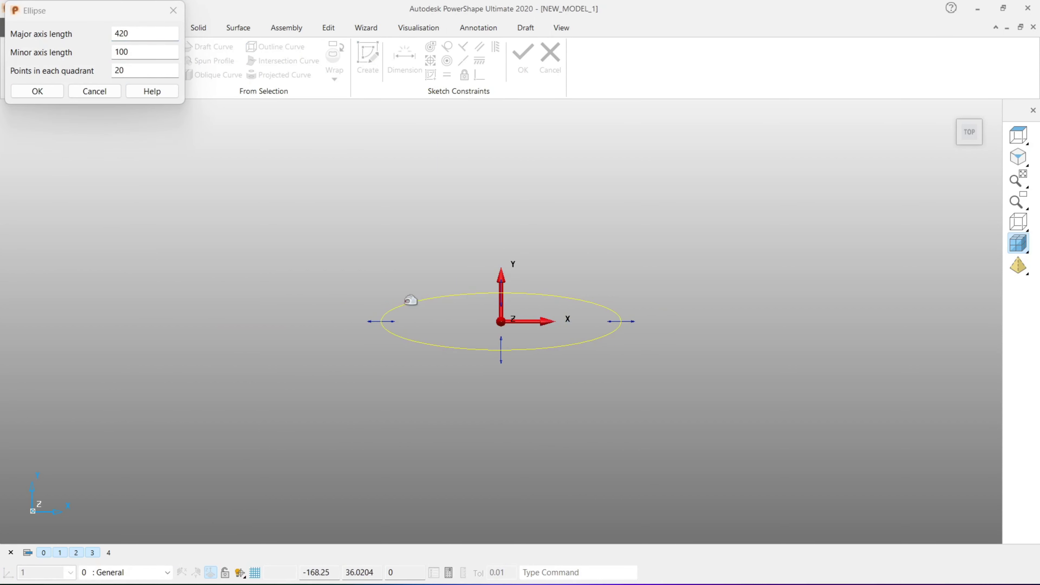
drag(501, 350, 505, 401)
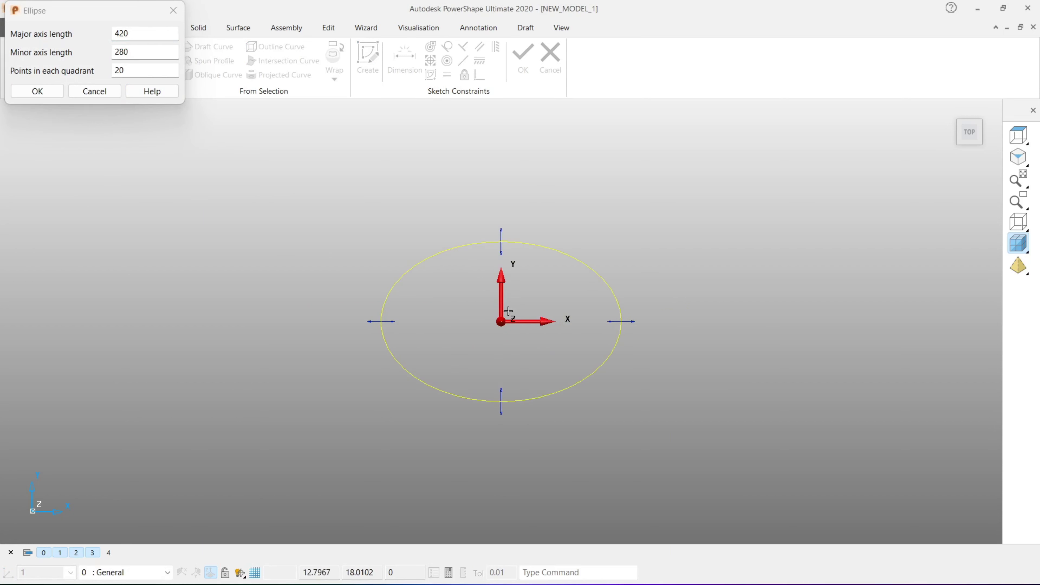
Set the ellipse's major axis to 40 and minor axis to 20, then select points per quadrant.
scroll(538, 330, up, 3)
scroll(538, 250, up, 3)
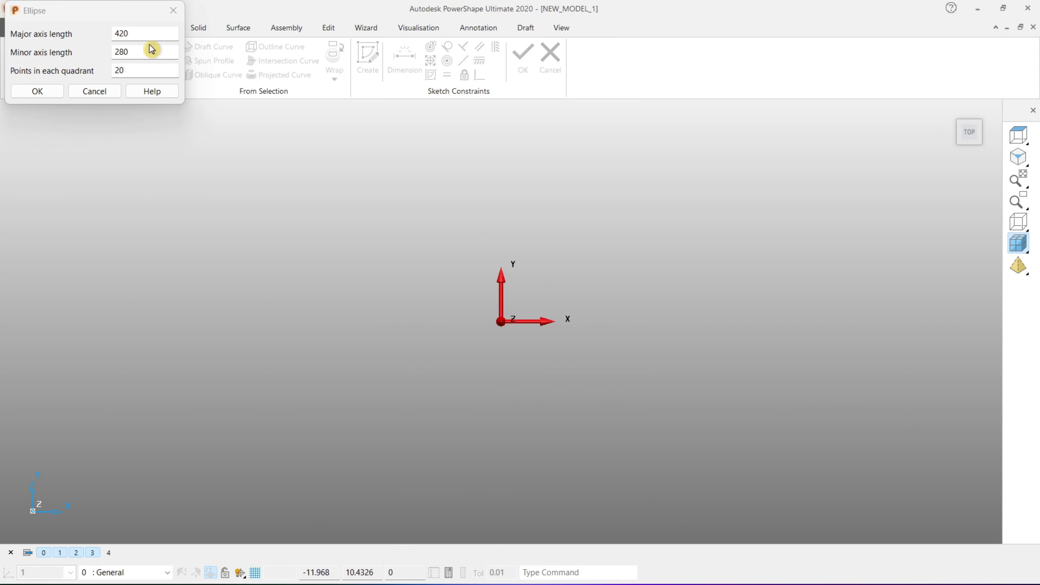
double_click(147, 32)
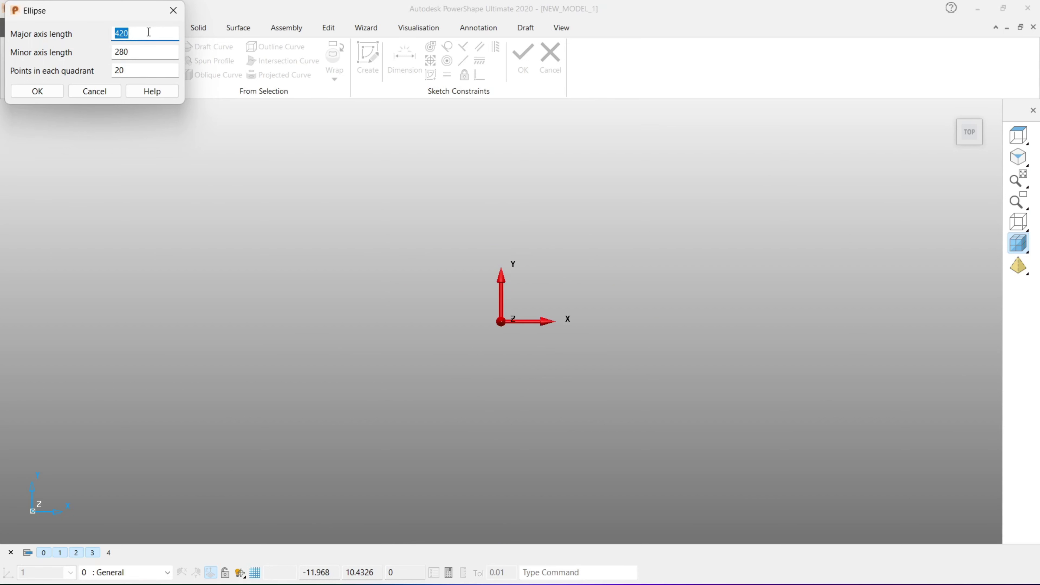
text(20)
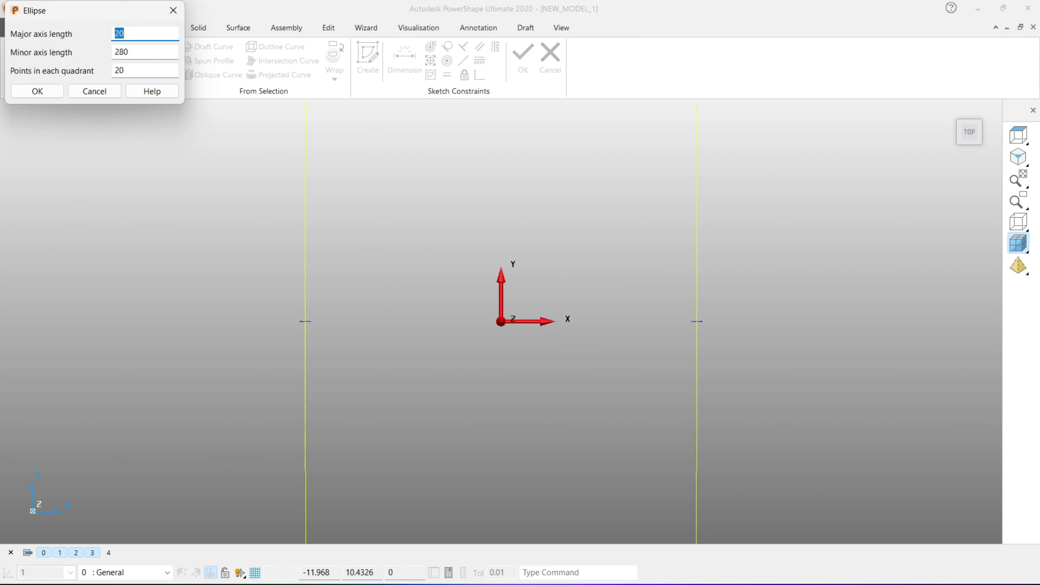
double_click(151, 47)
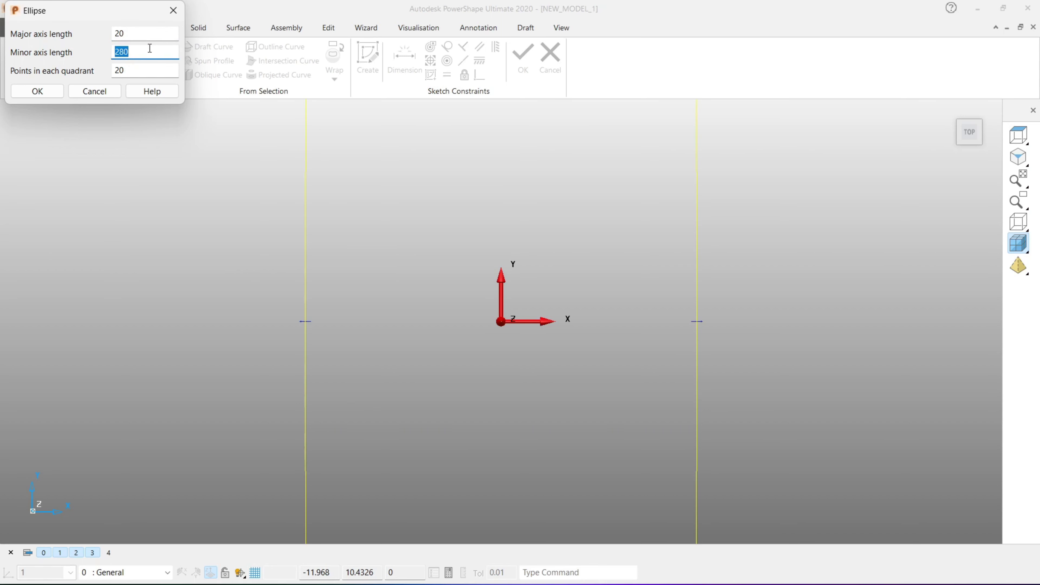
text(20)
key(Return)
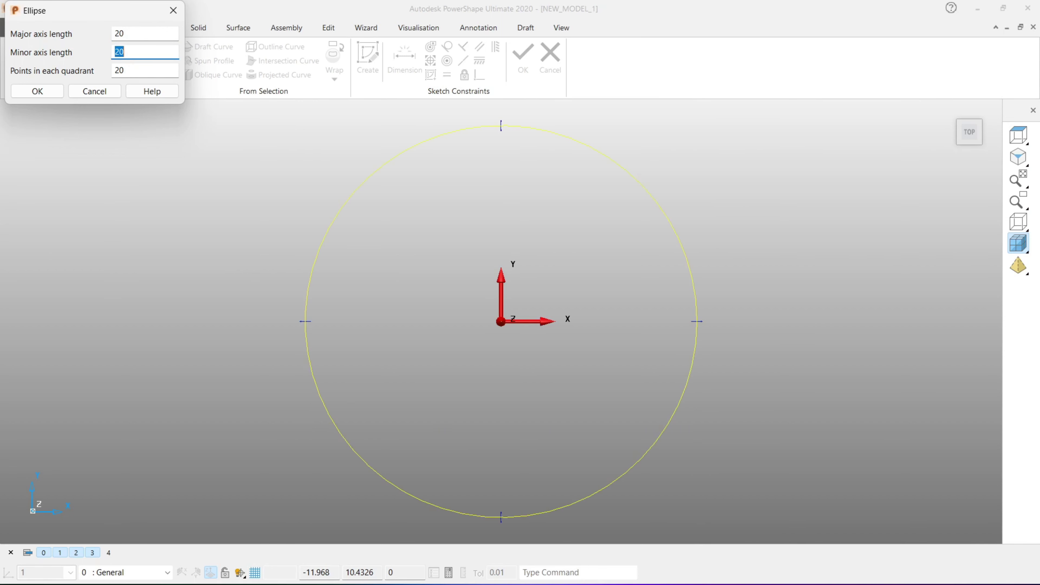
double_click(139, 34)
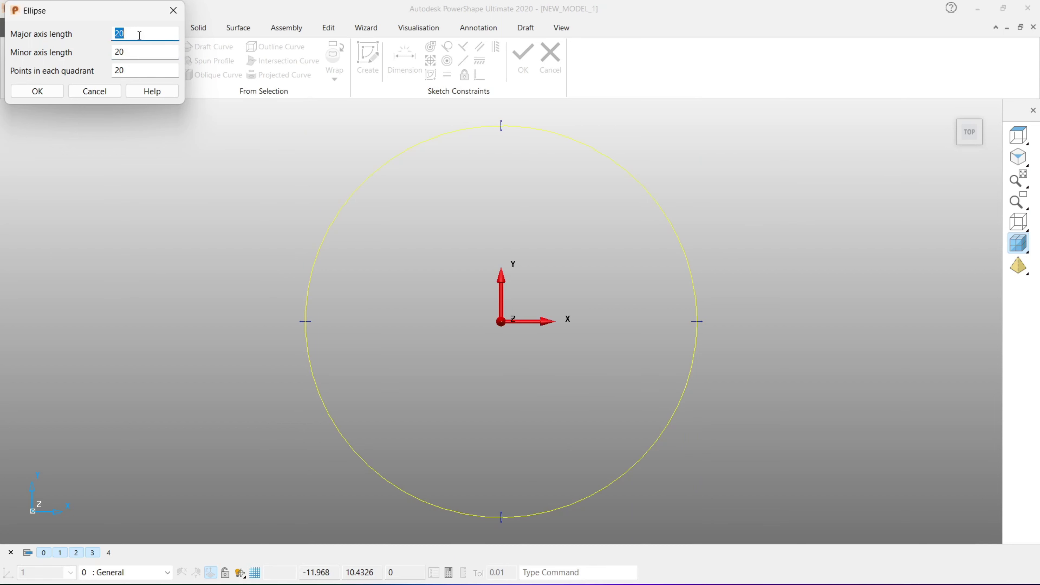
double_click(139, 49)
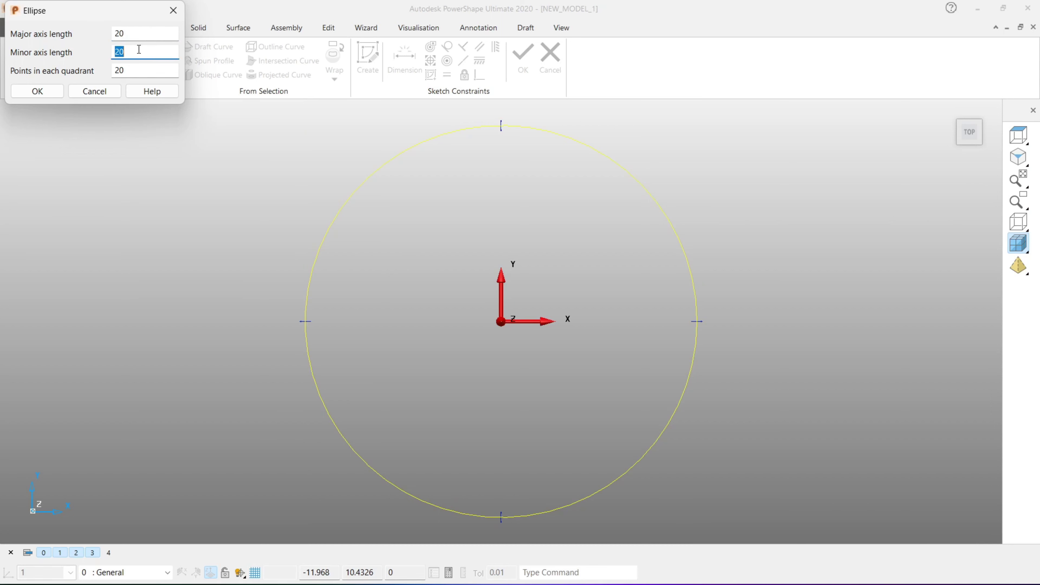
double_click(137, 33)
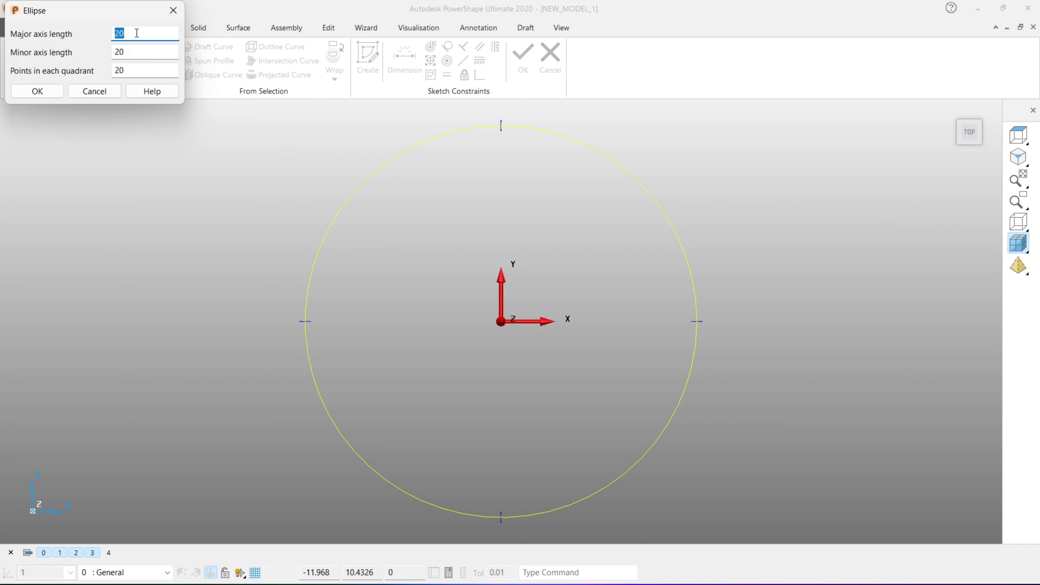
text(40)
key(Return)
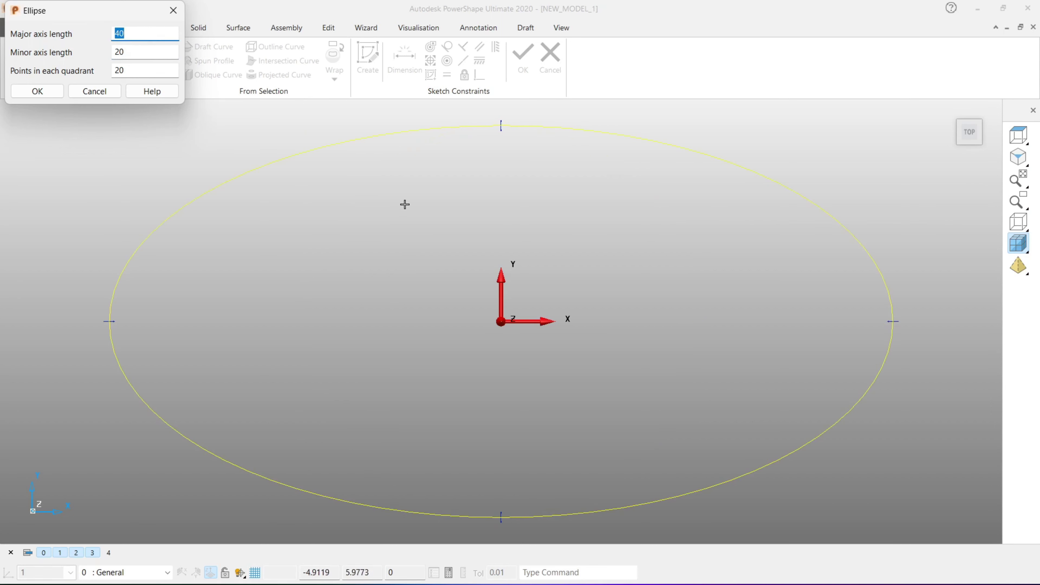
scroll(581, 263, down, 5)
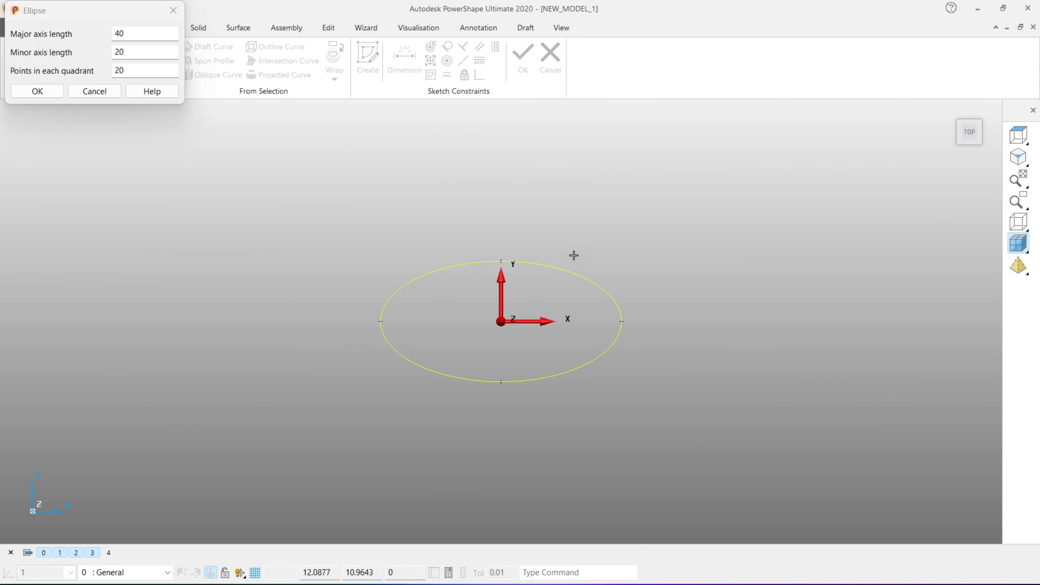
scroll(569, 246, up, 2)
click(141, 70)
text(4)
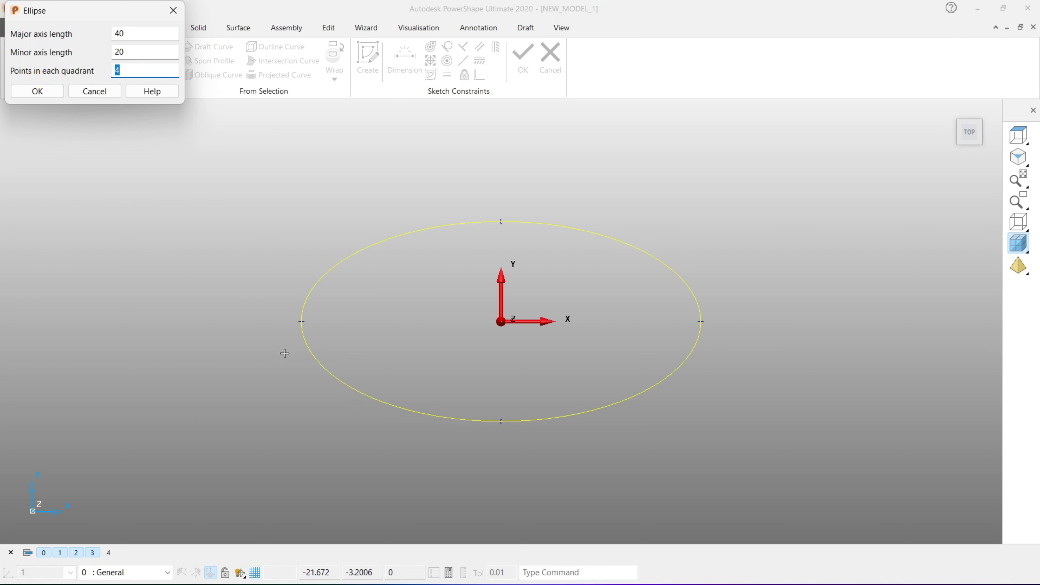
click(37, 92)
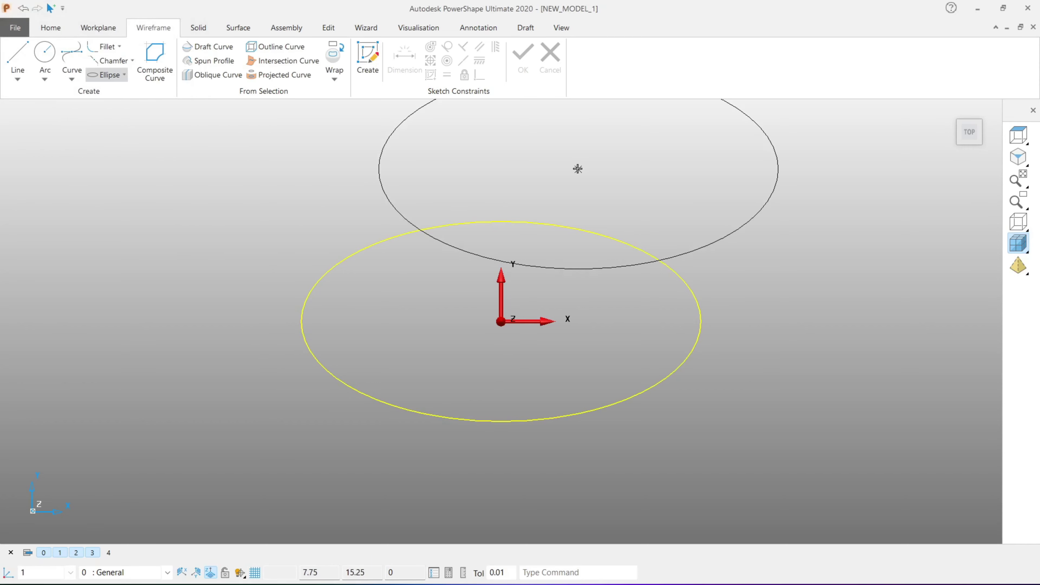
key(Escape)
key(ctrl+a)
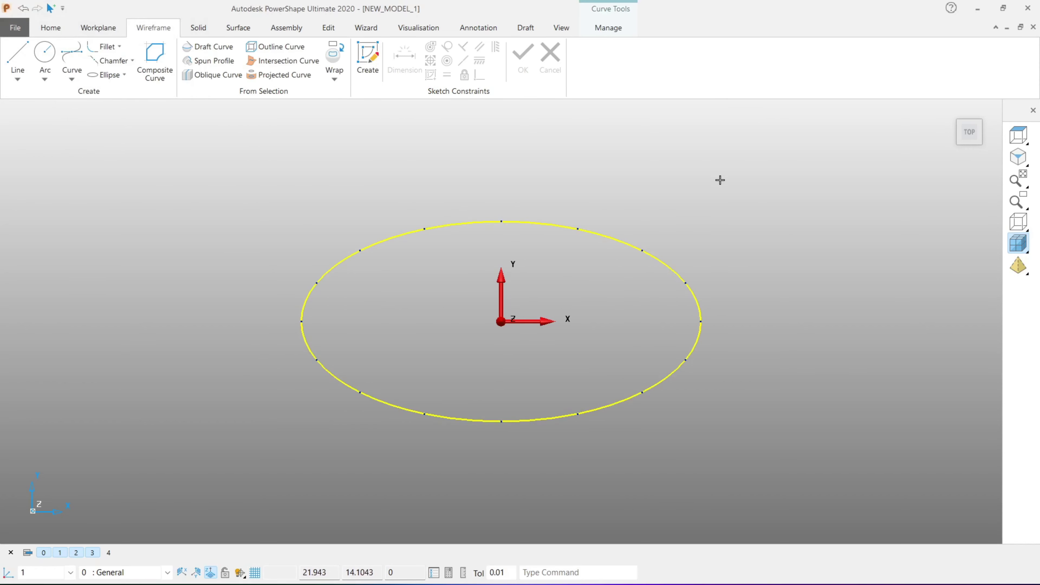
click(719, 179)
click(517, 232)
right_click(396, 154)
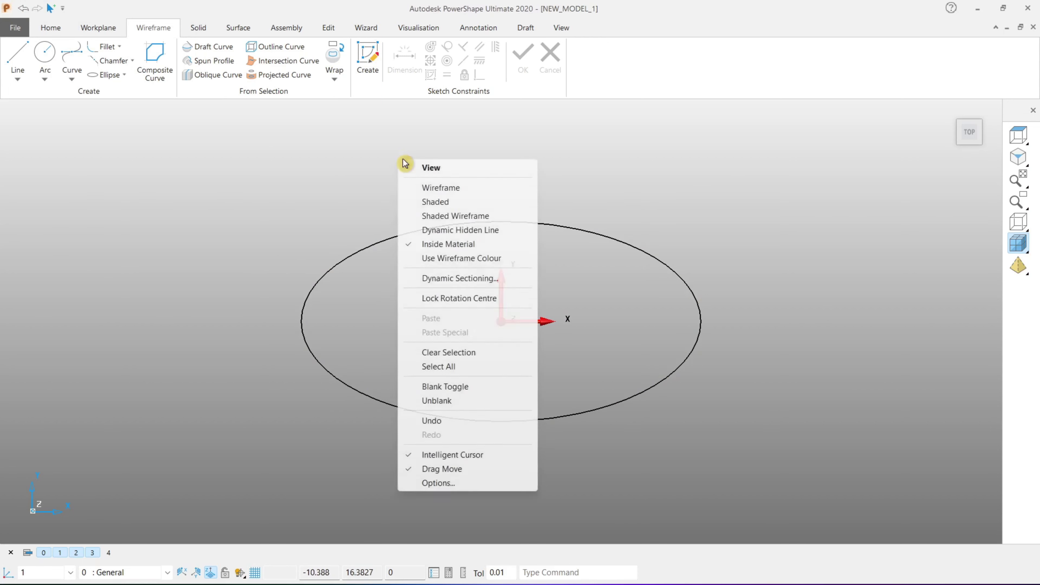
click(527, 211)
scroll(709, 194, down, 2)
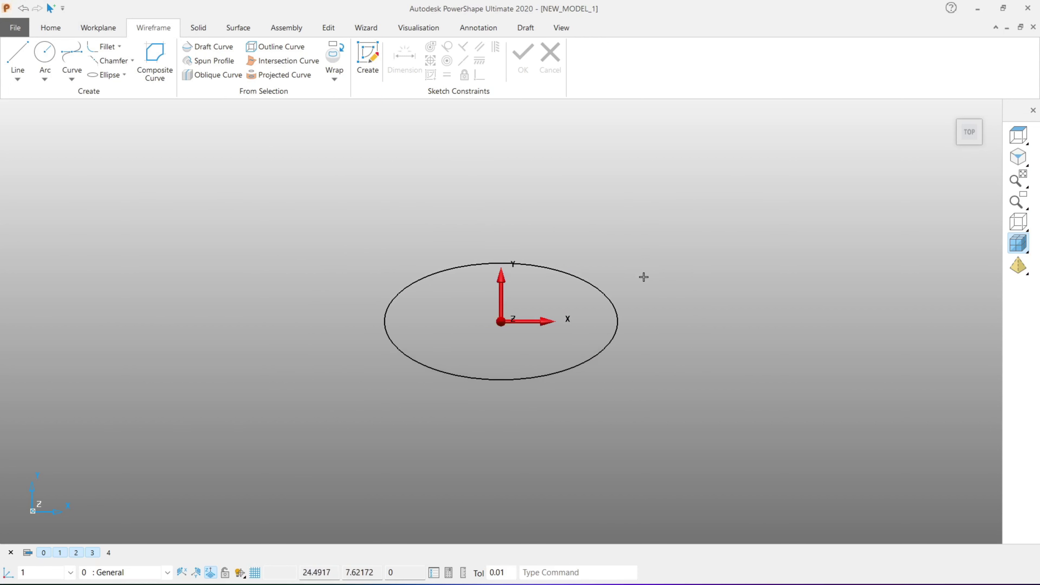
shift+middle_drag(642, 277, 649, 300)
click(1019, 160)
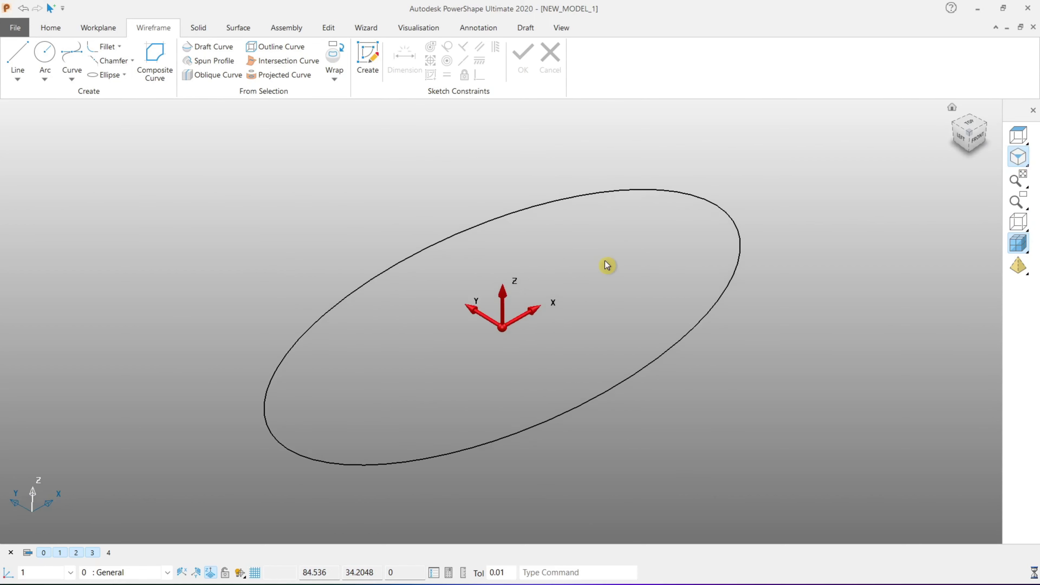
click(569, 315)
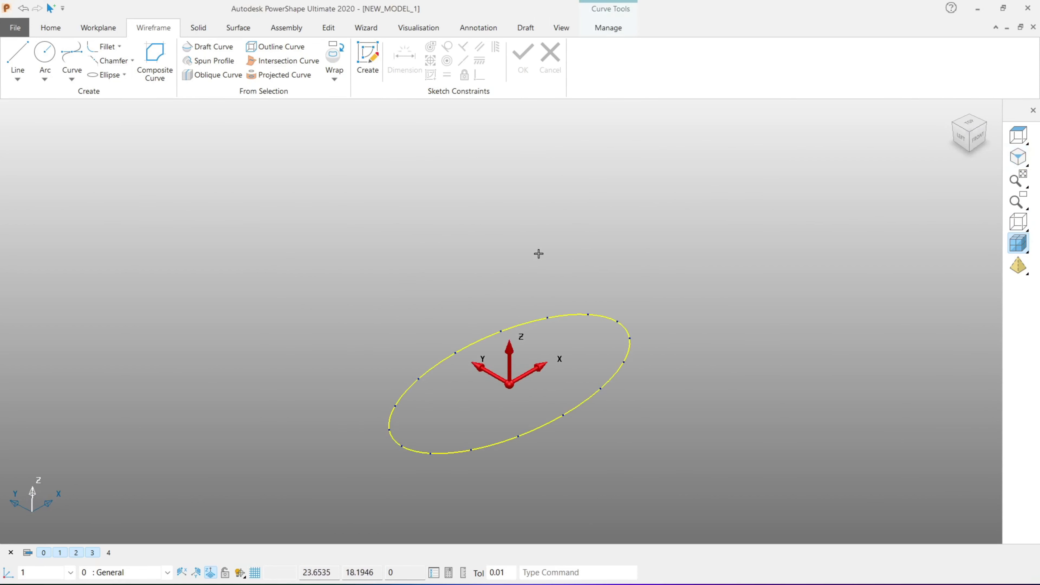
click(538, 253)
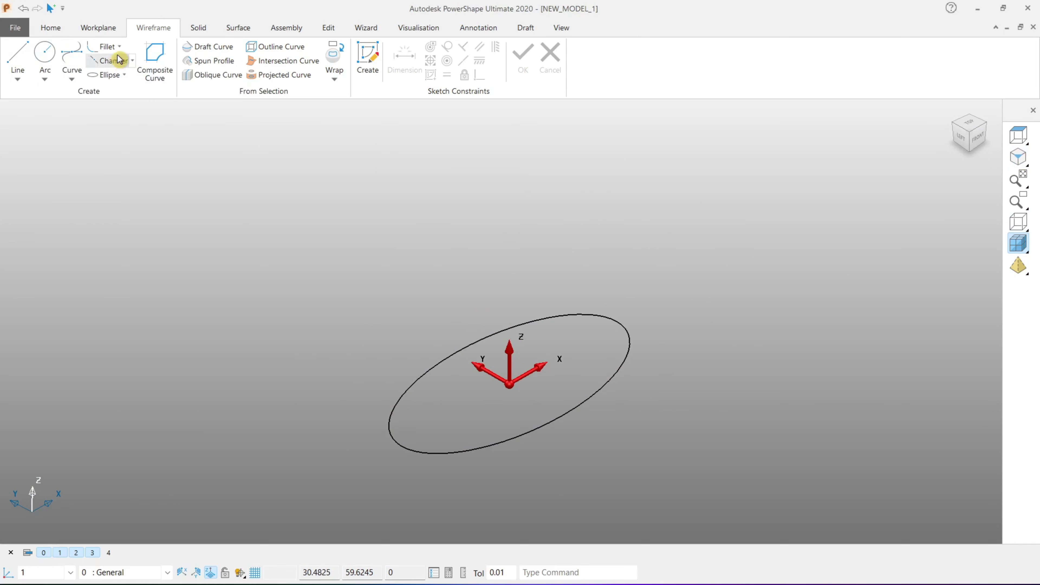
click(1017, 135)
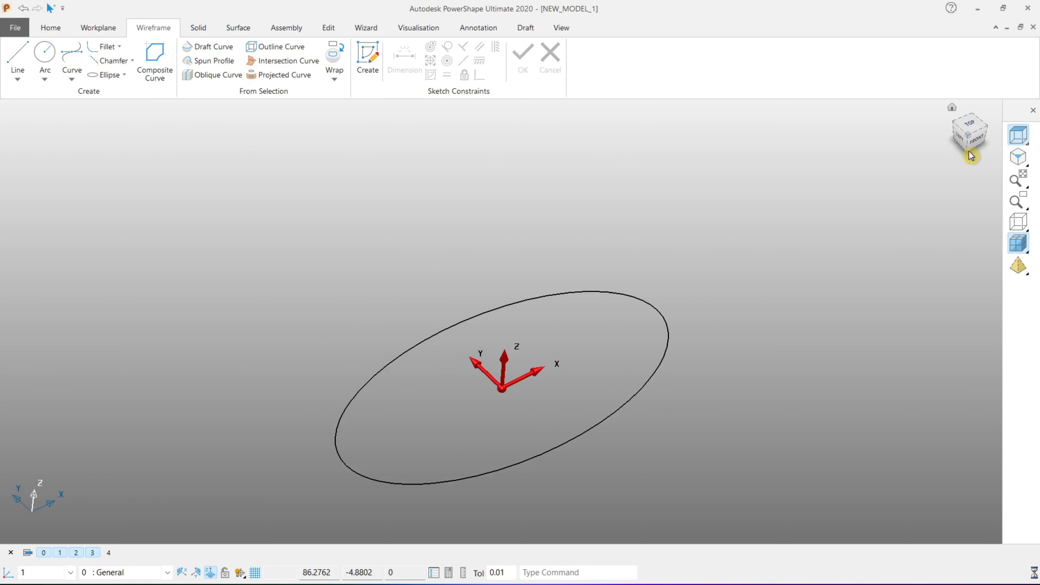
scroll(627, 186, down, 2)
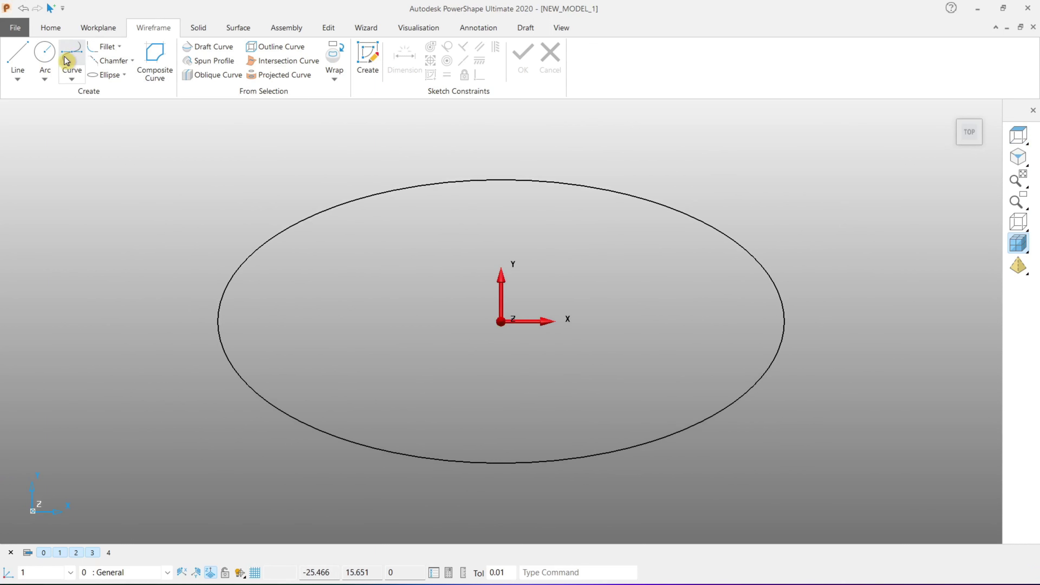
Start a second ellipse at the origin with a minor axis of 25.
click(102, 75)
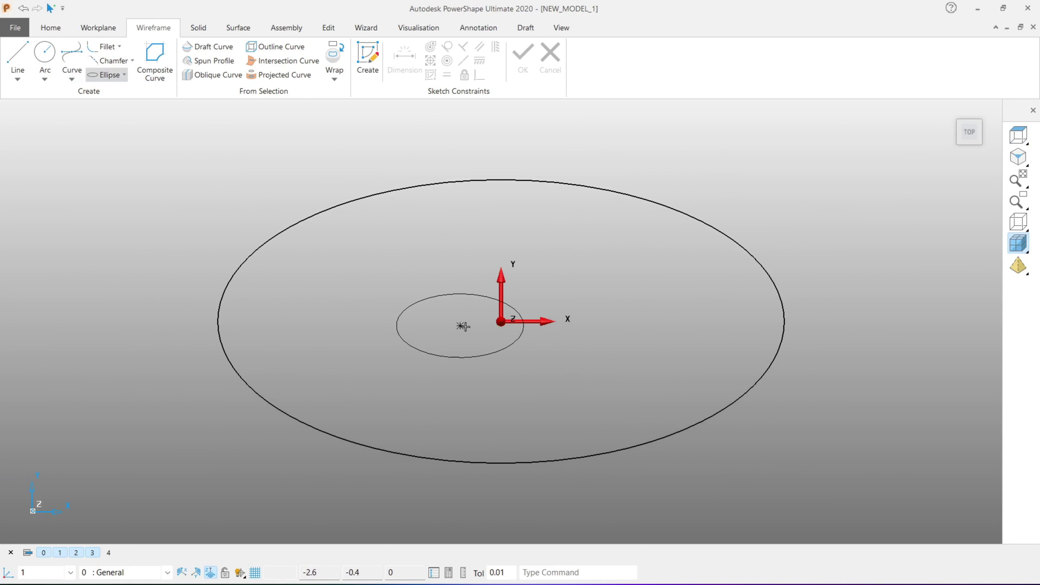
click(509, 322)
click(150, 32)
text(6)
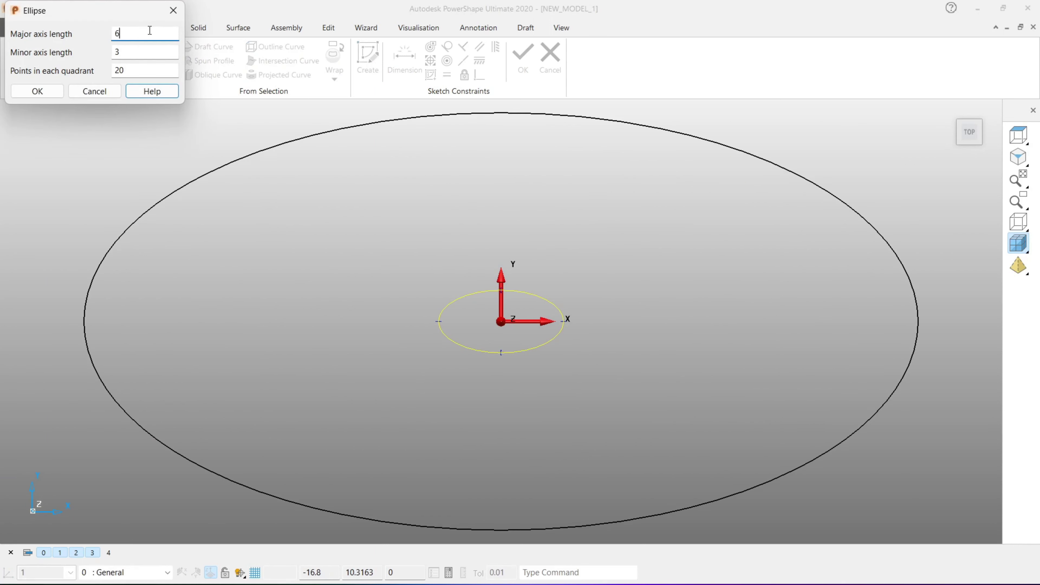
key(Tab)
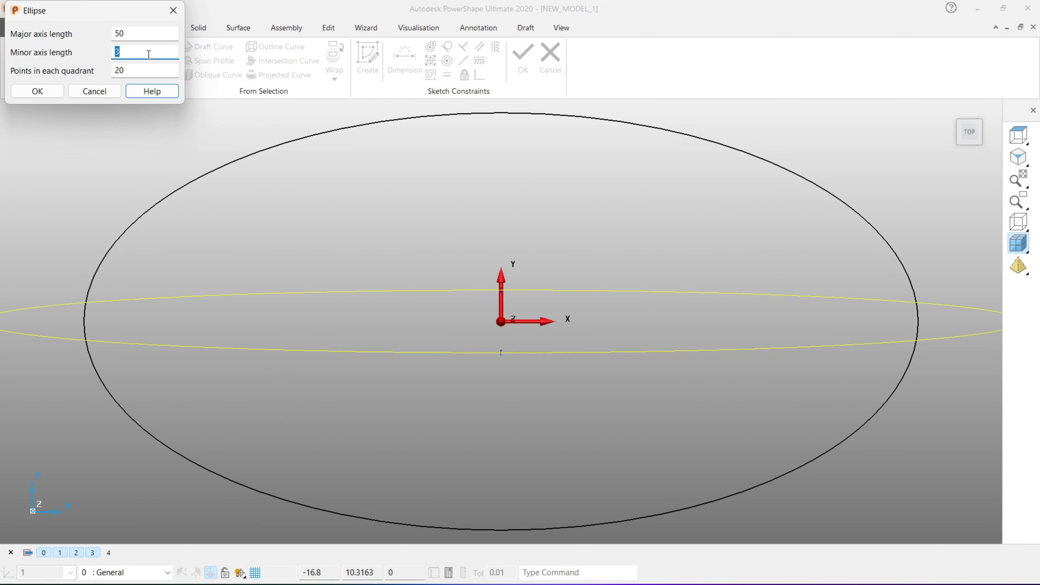
text(5)
key(Return)
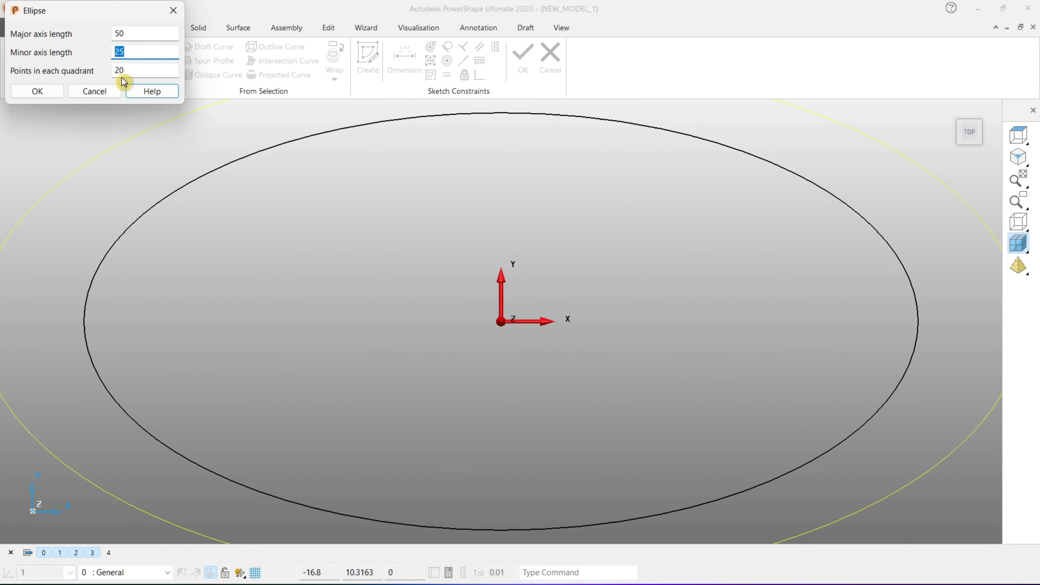
scroll(512, 283, down, 2)
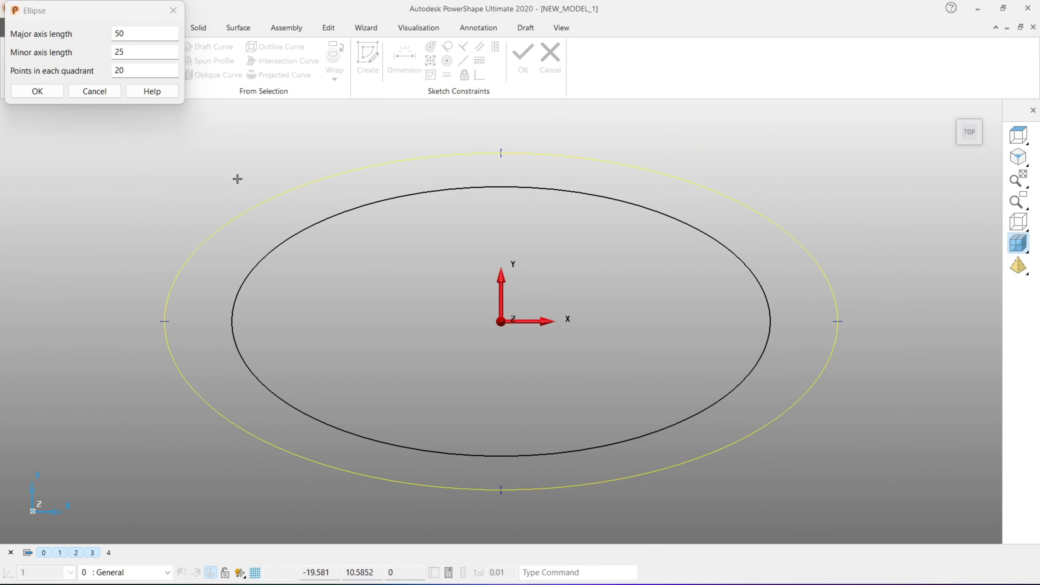
Set the second ellipse's major axis to 45 and confirm the 45 by 25 ellipse.
double_click(125, 70)
text(4)
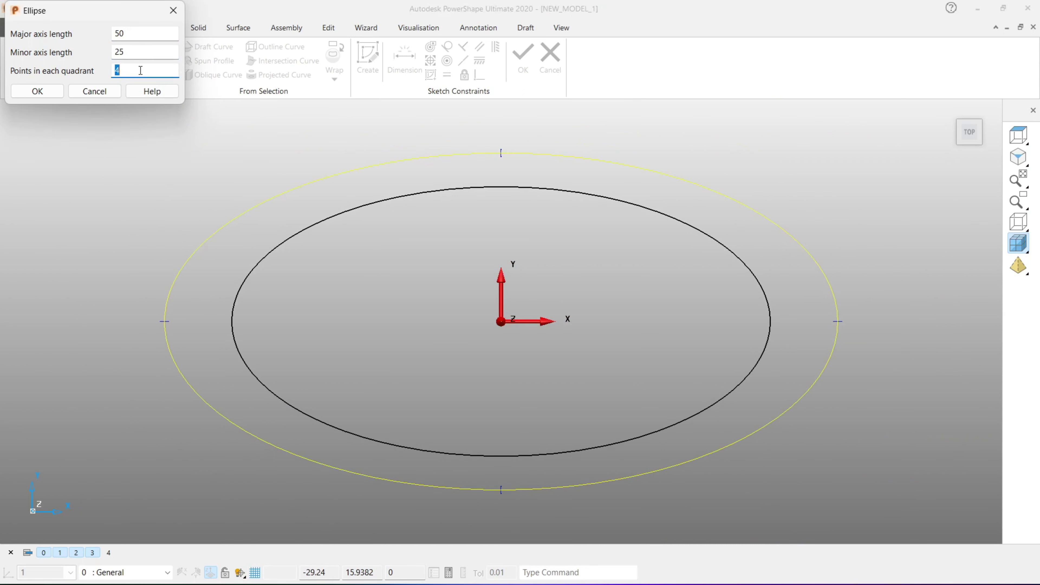
double_click(129, 51)
double_click(133, 35)
text(40)
key(Return)
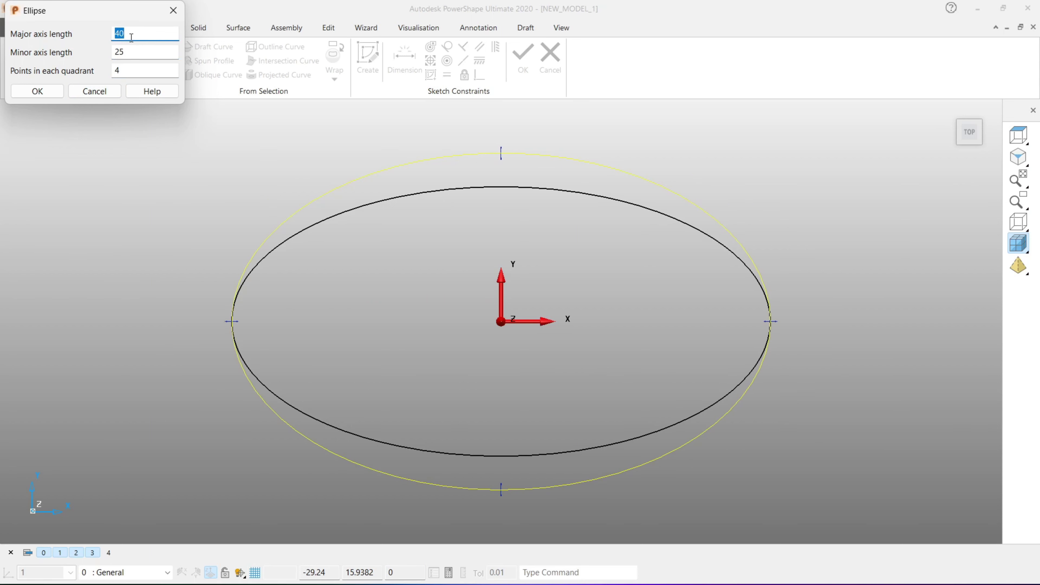
text(45)
key(Return)
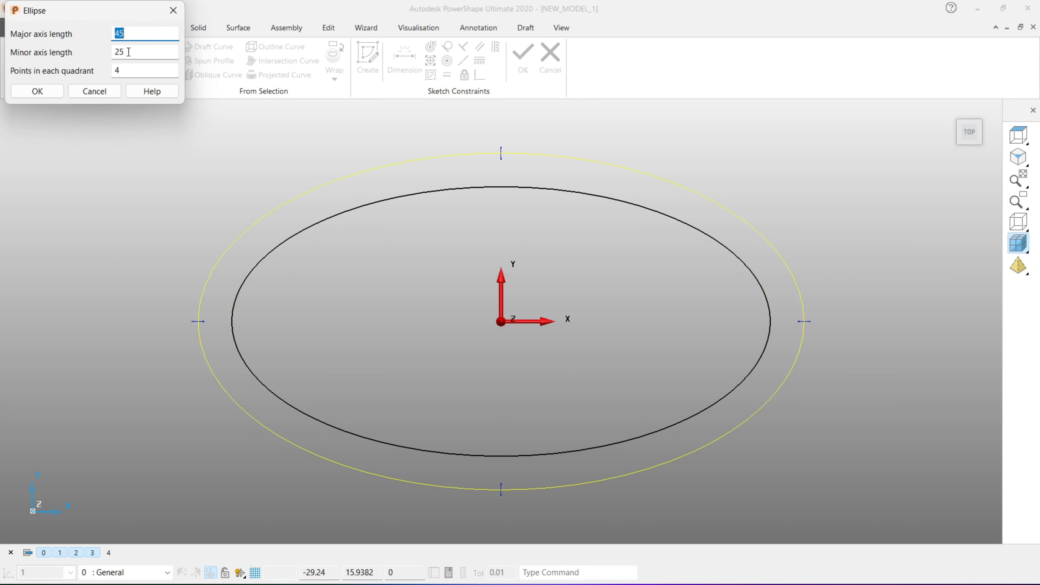
click(50, 92)
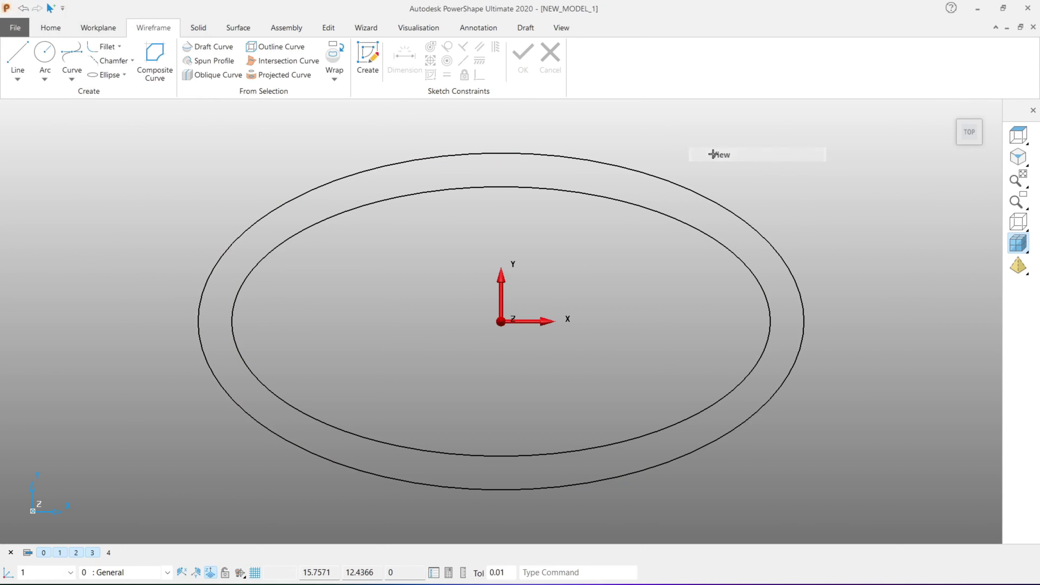
scroll(713, 154, down, 3)
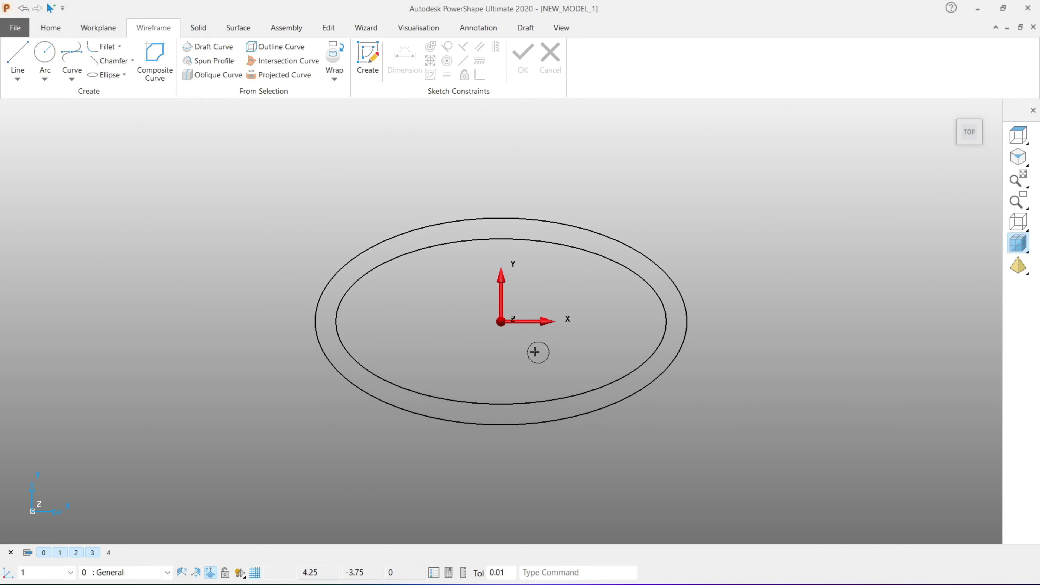
Create a full circle at the origin with its size set as diameter 15.
click(500, 321)
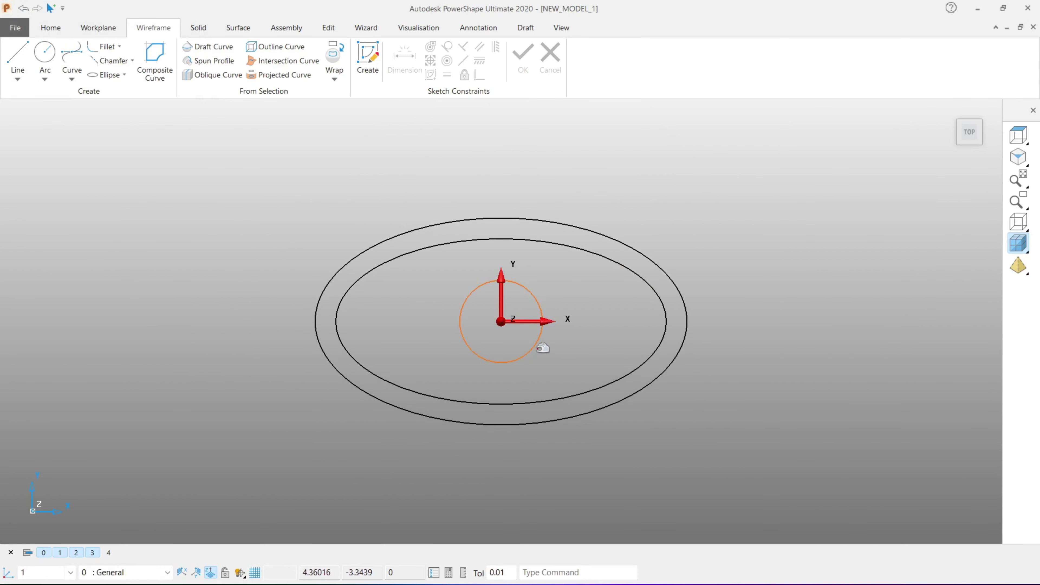
double_click(531, 344)
double_click(127, 151)
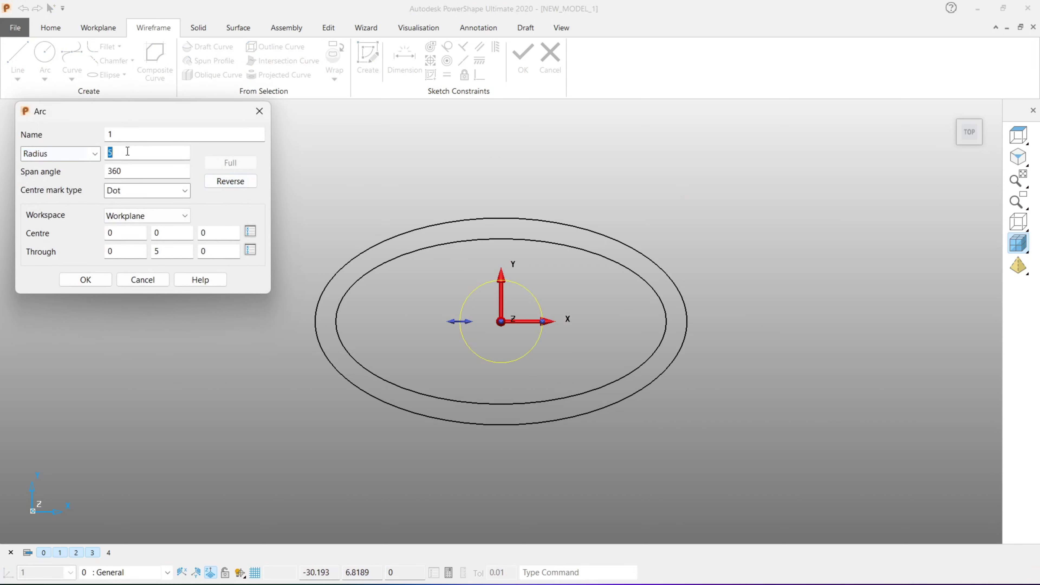
click(81, 158)
click(61, 180)
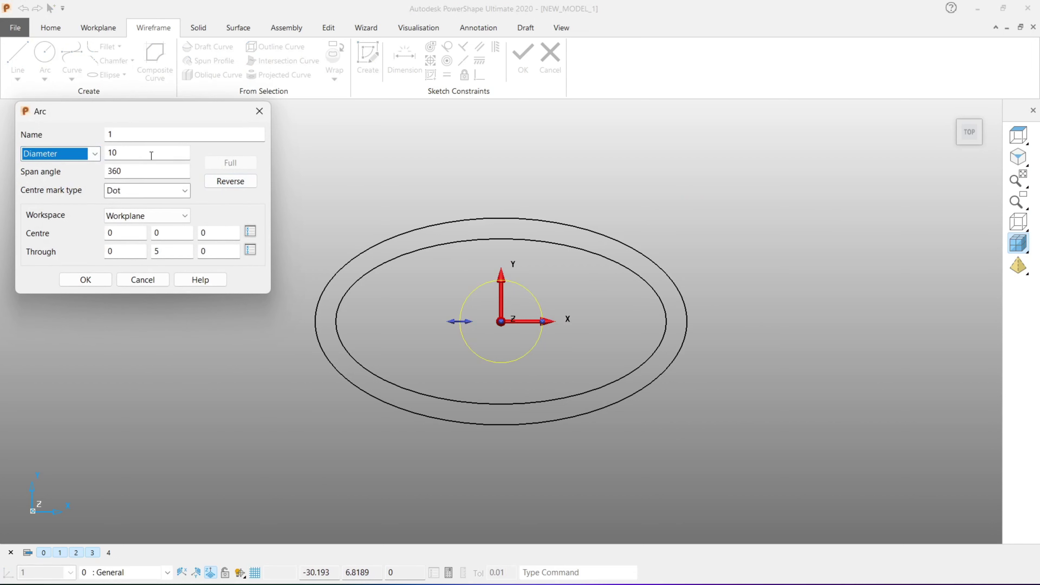
double_click(151, 155)
text(1)
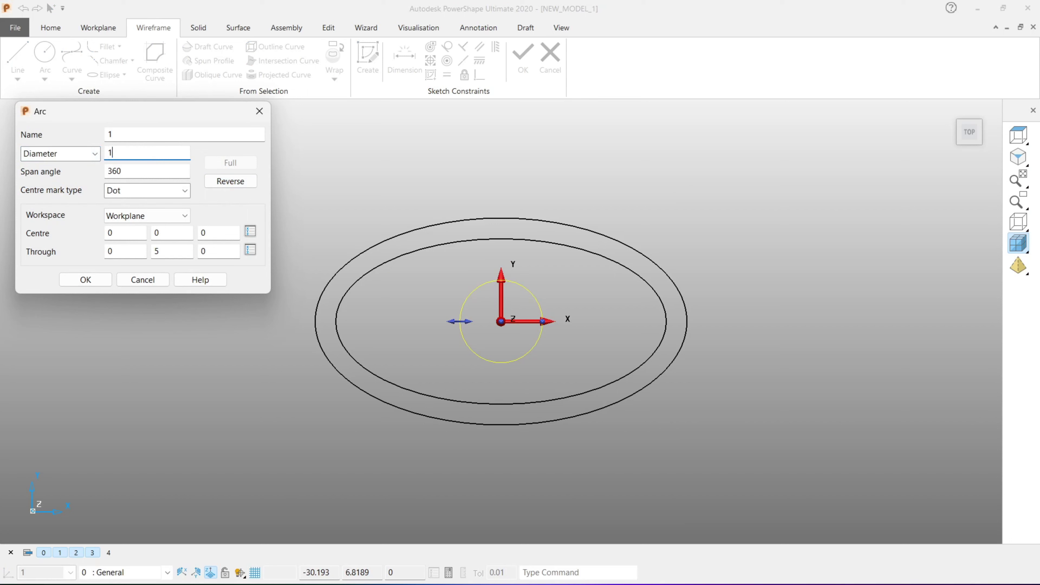
text(5)
key(Return)
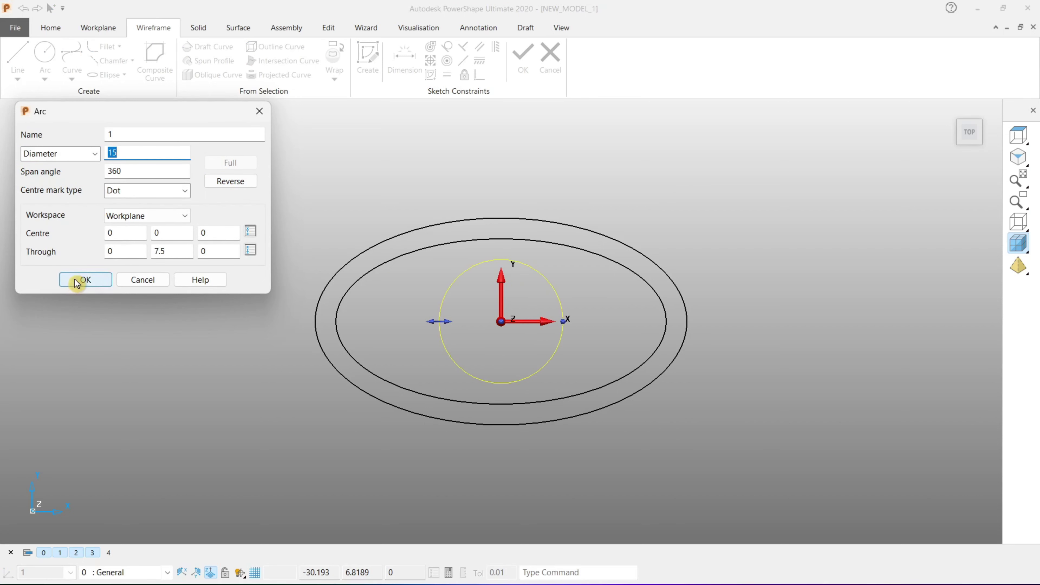
click(80, 279)
mouse_move(955, 166)
middle_down()
mouse_move(597, 392)
mouse_move(396, 251)
mouse_move(562, 208)
mouse_move(576, 380)
middle_up()
Move the inner 40 by 20 ellipse up 25 along Z.
click(589, 328)
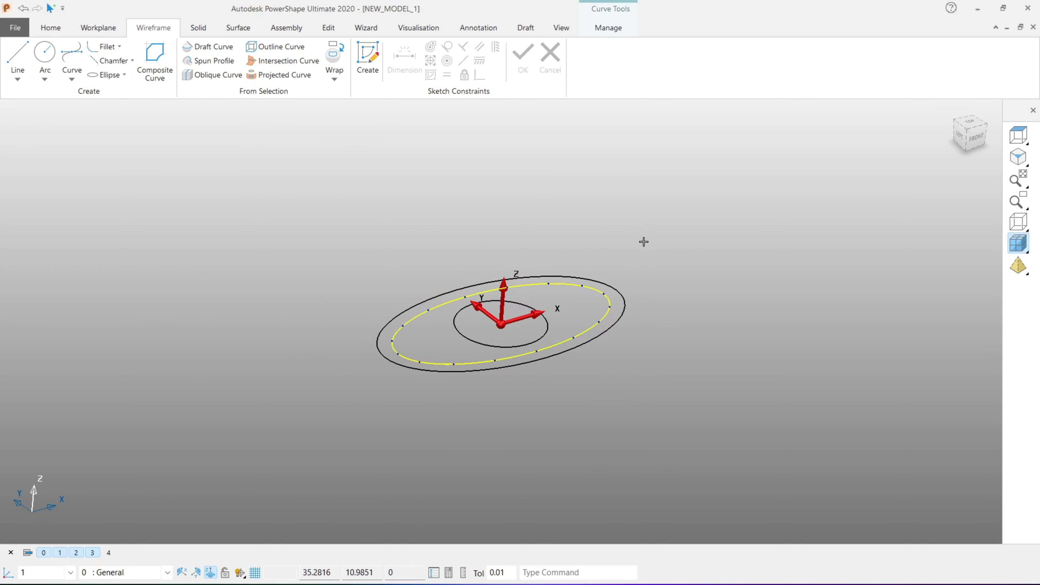
middle_drag(643, 239, 529, 416)
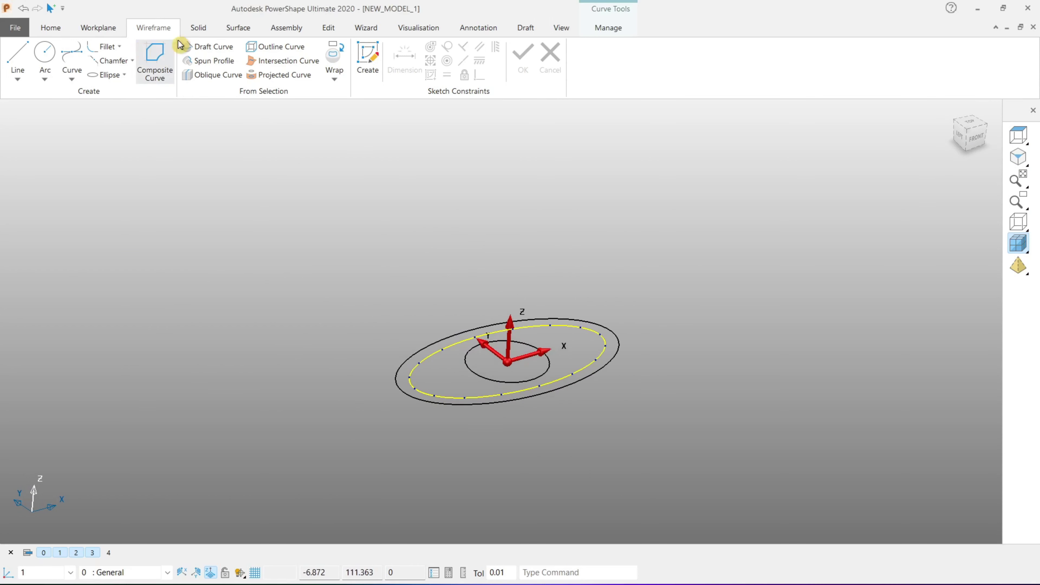
click(326, 28)
click(75, 58)
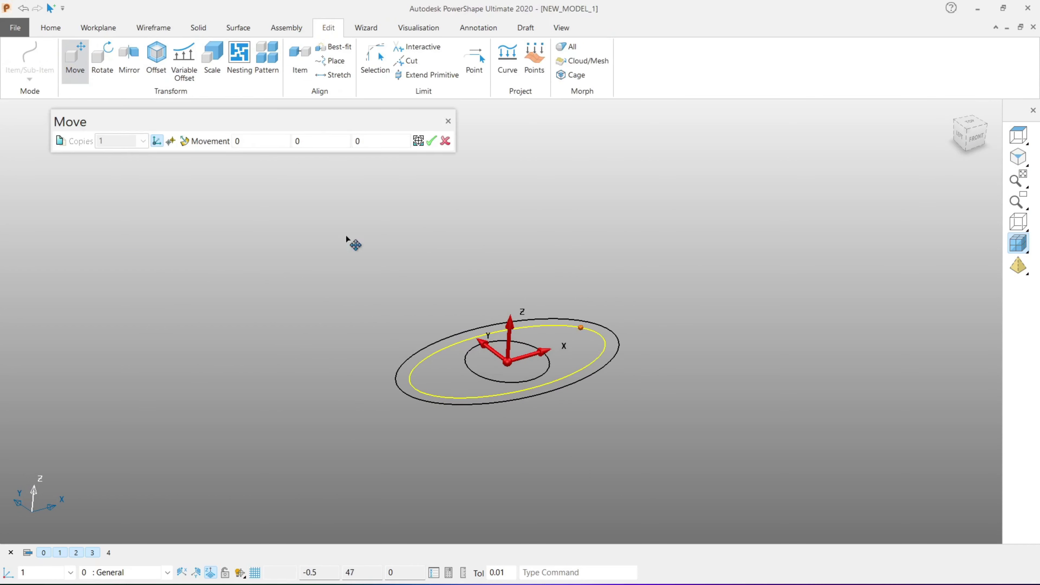
click(375, 139)
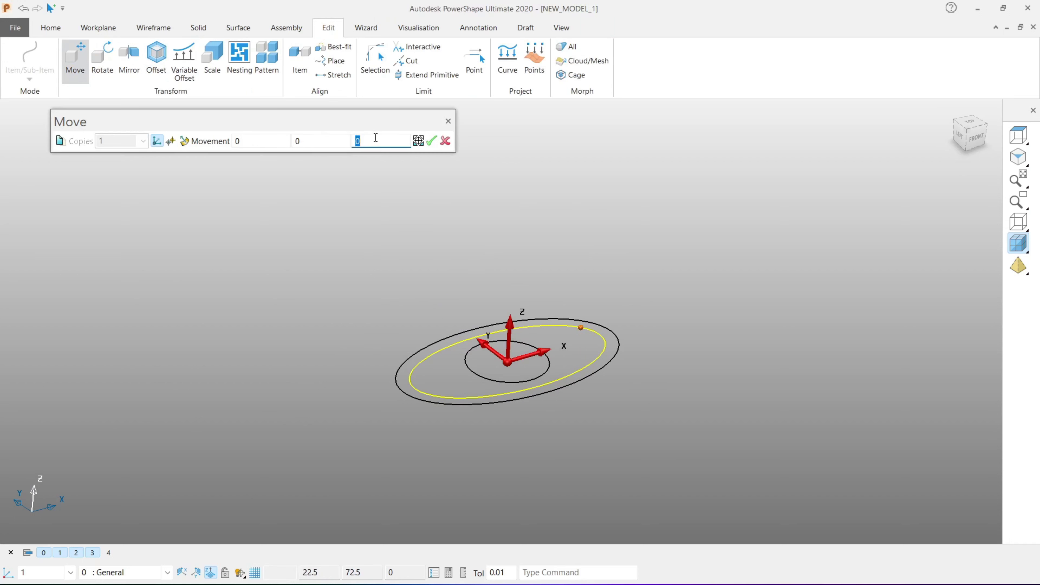
text(25)
key(Return)
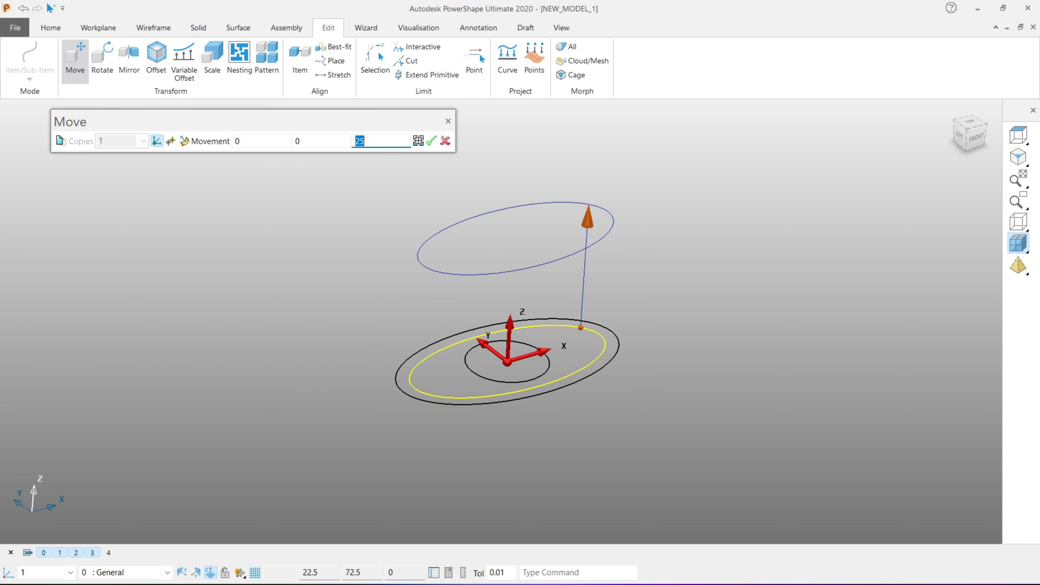
click(431, 140)
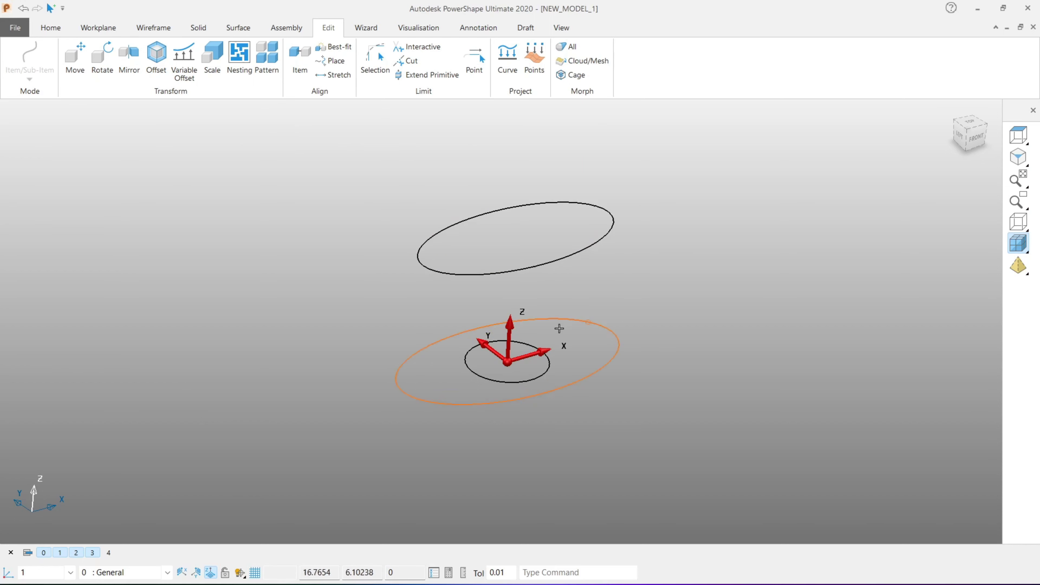
Move the small circle up 60 along Z.
click(545, 371)
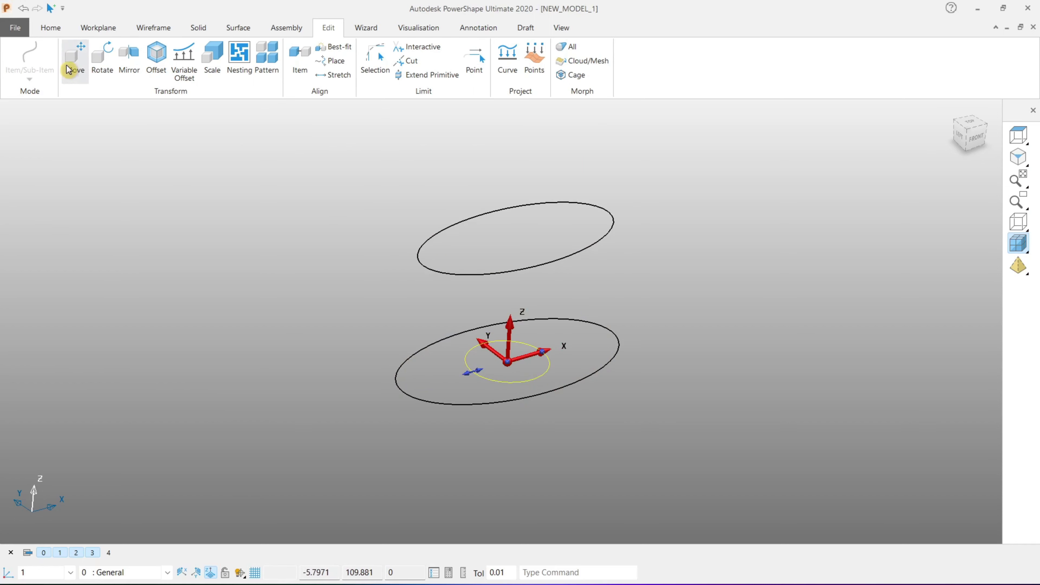
click(75, 65)
click(386, 141)
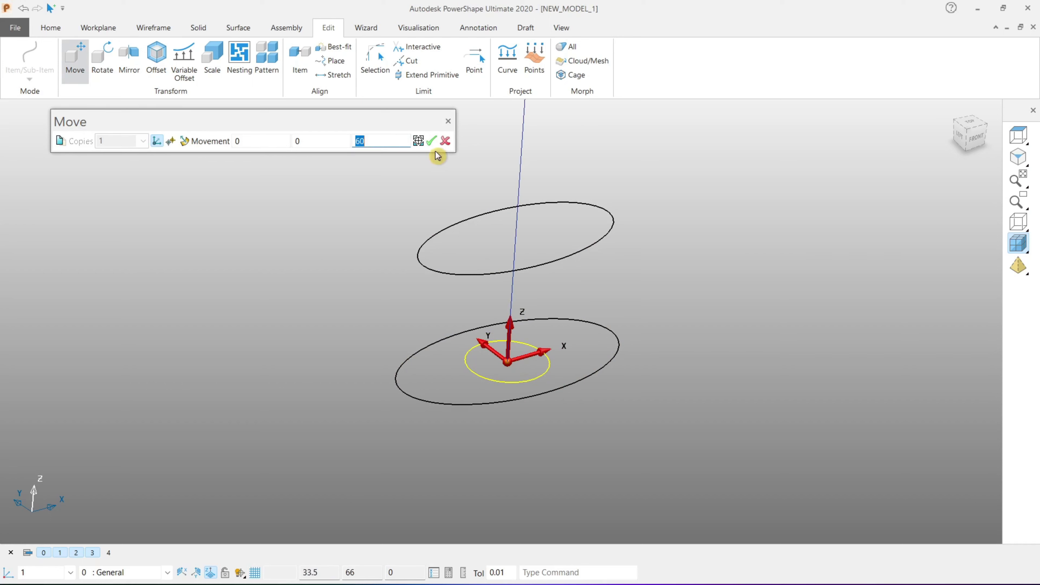
click(431, 140)
Orbit around the three stacked curves, snap to the Front view, then zoom in.
middle_drag(726, 225, 738, 299)
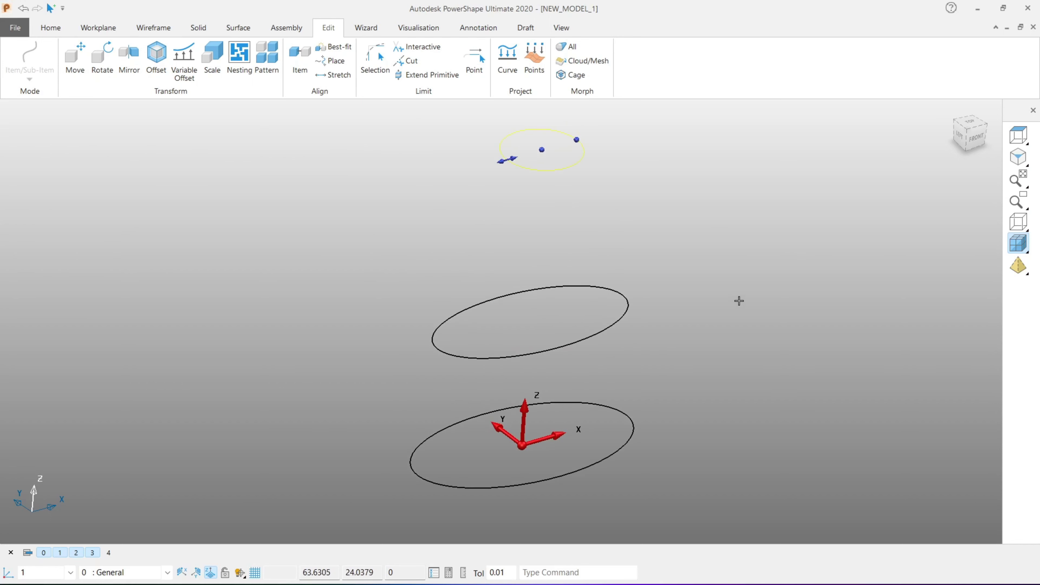
middle_drag(733, 408, 415, 425)
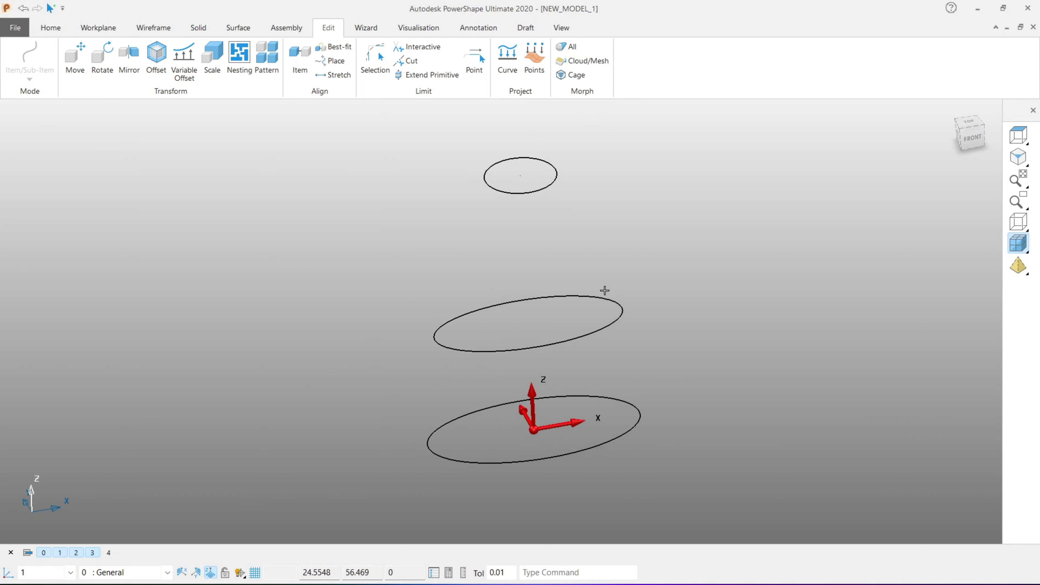
middle_drag(415, 425, 685, 297)
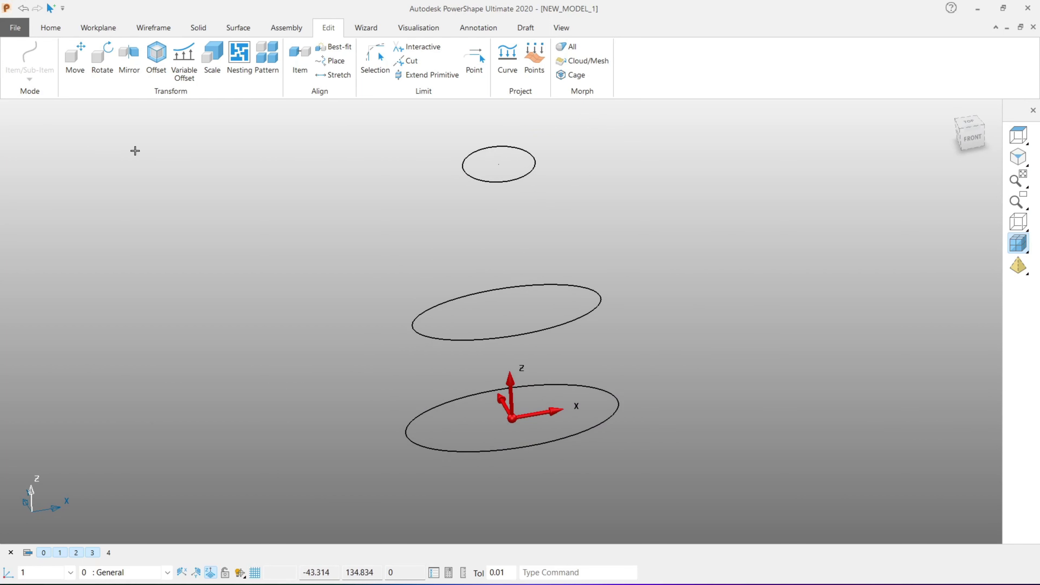
middle_drag(510, 198, 506, 204)
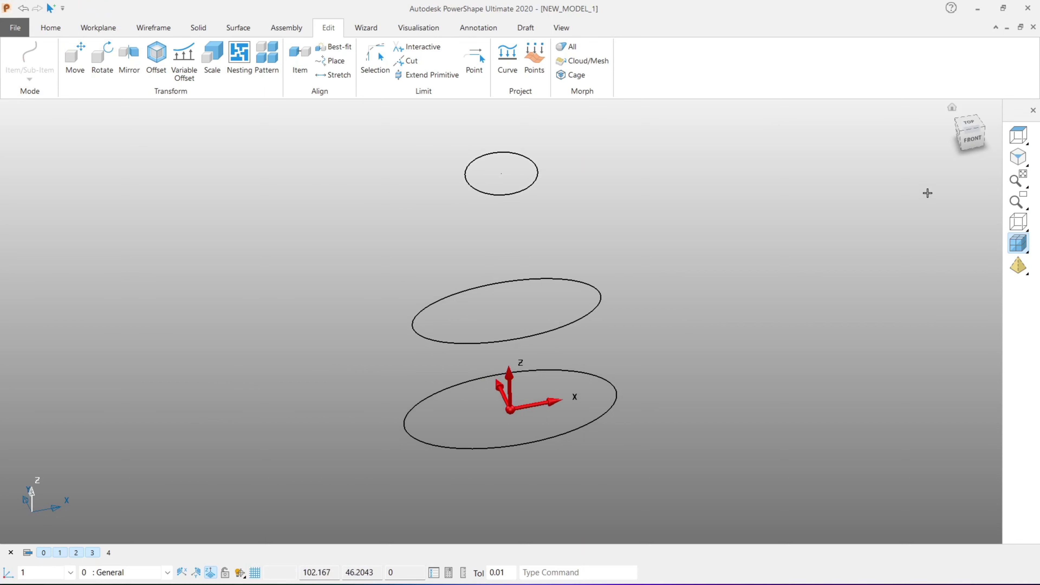
click(972, 140)
mouse_move(469, 216)
middle_down()
mouse_move(451, 179)
mouse_move(441, 250)
mouse_move(594, 223)
middle_up()
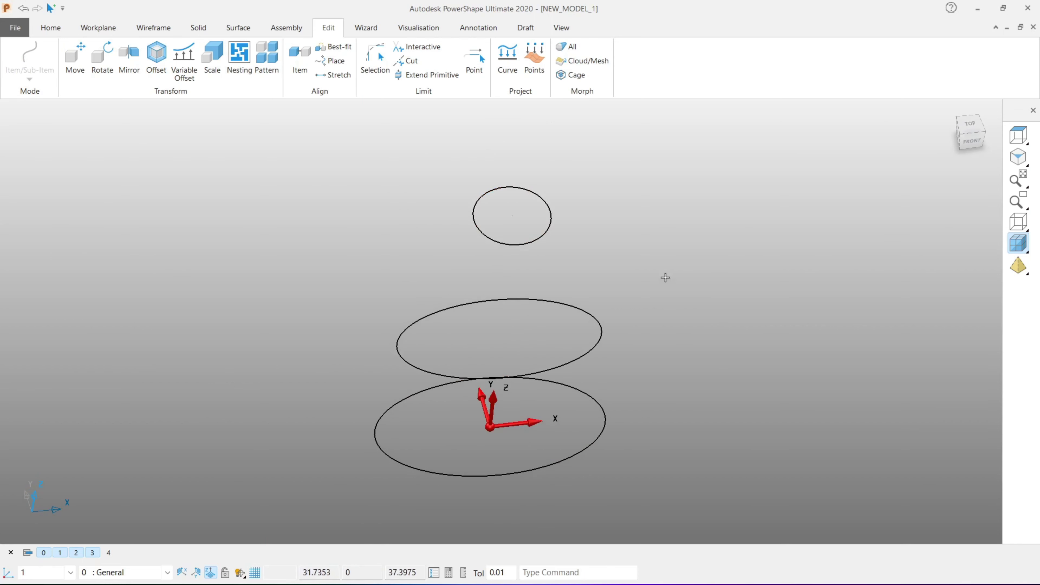
scroll(557, 193, up, 3)
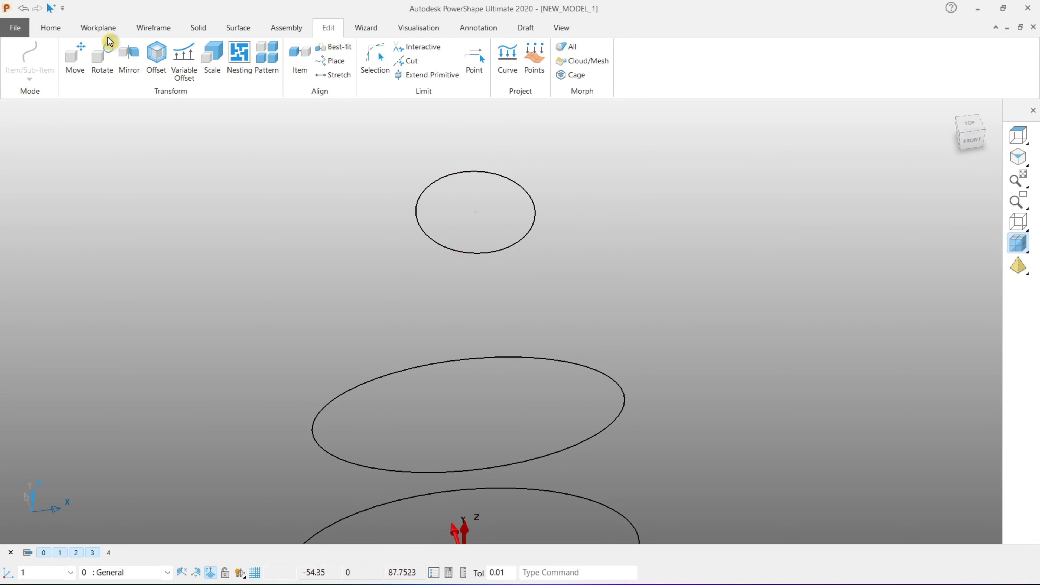
Draw two lines from the raised circle's centre along X and −Y.
click(27, 65)
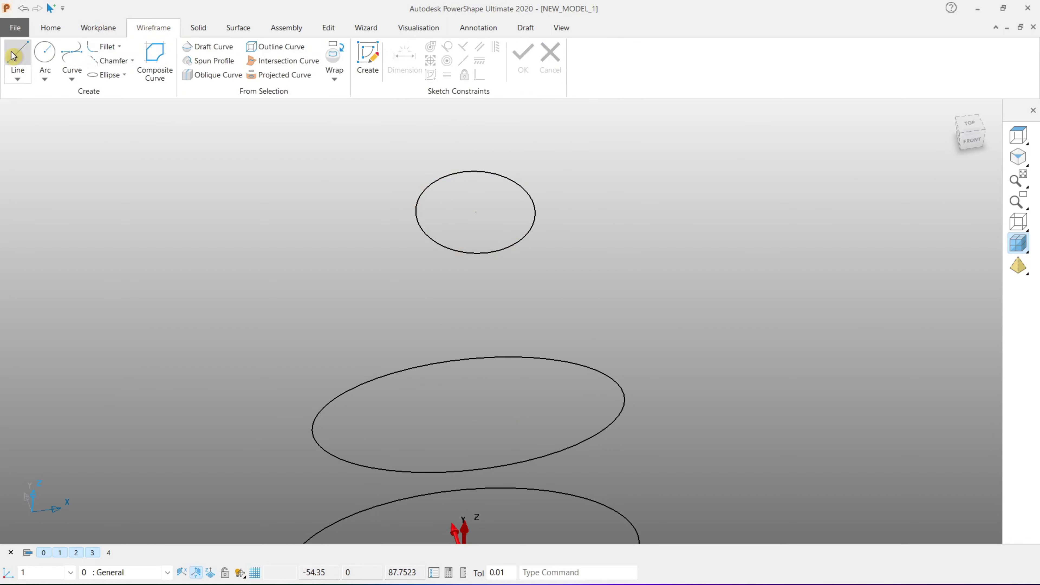
click(477, 213)
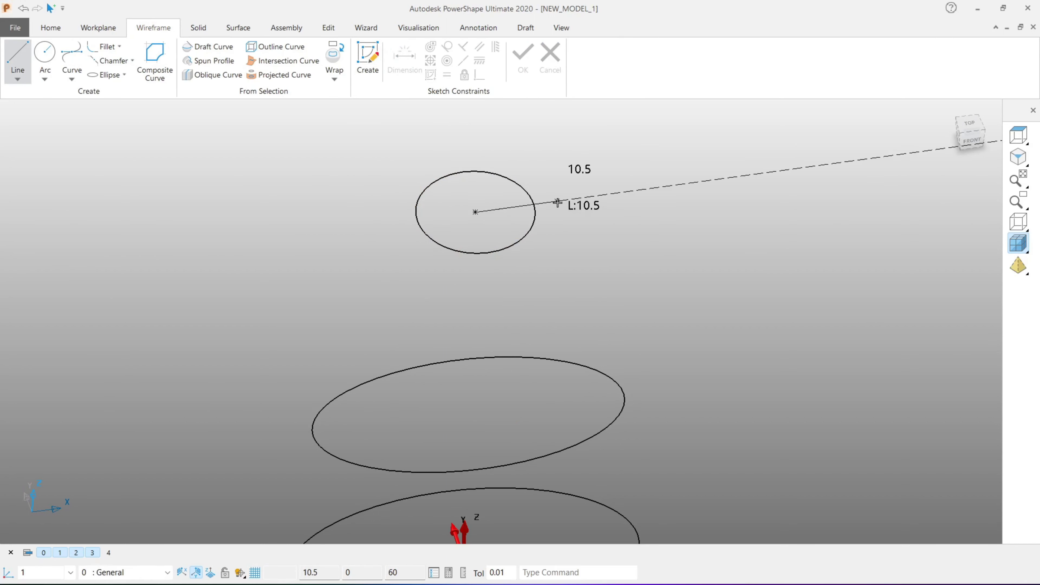
click(496, 278)
right_click(621, 194)
click(634, 196)
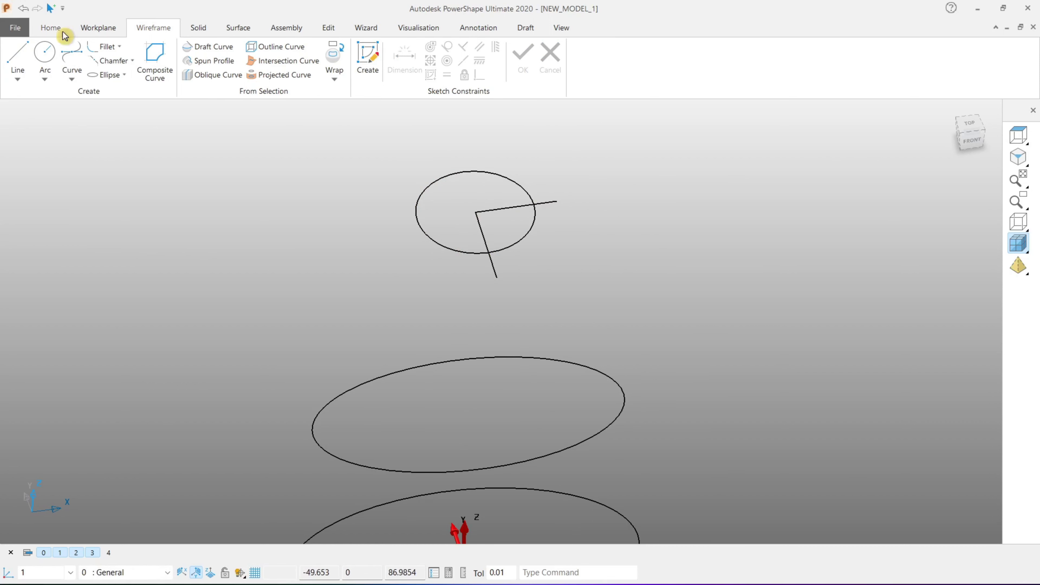
Trim both lines' overhangs so they end on the circle's edge.
click(330, 30)
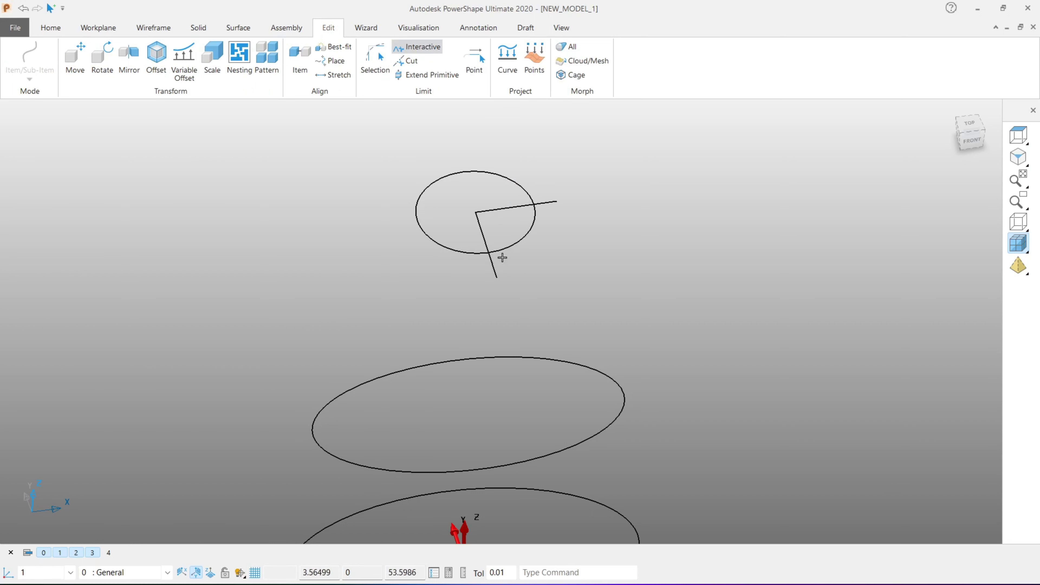
click(495, 276)
click(551, 202)
right_click(606, 154)
click(626, 165)
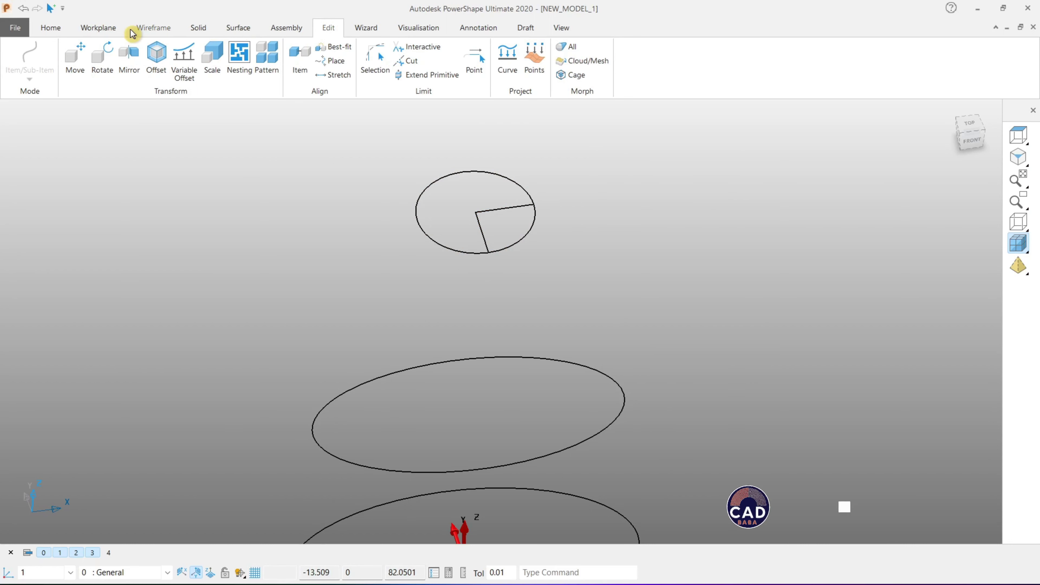
click(144, 29)
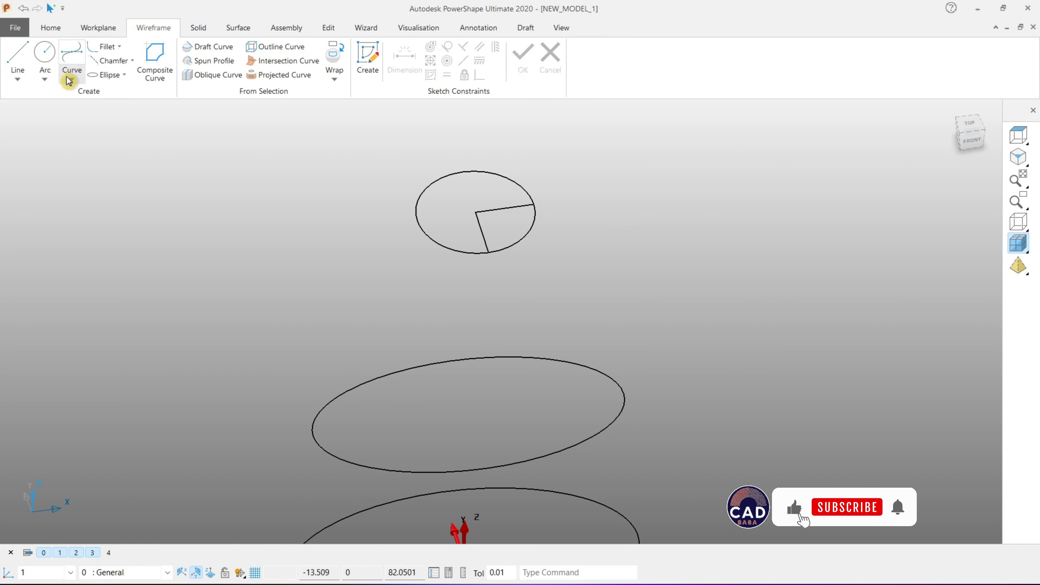
Draw a three-point arc from the top line's end, through the middle ellipse, to the base ellipse.
shift+middle_drag(631, 302, 589, 169)
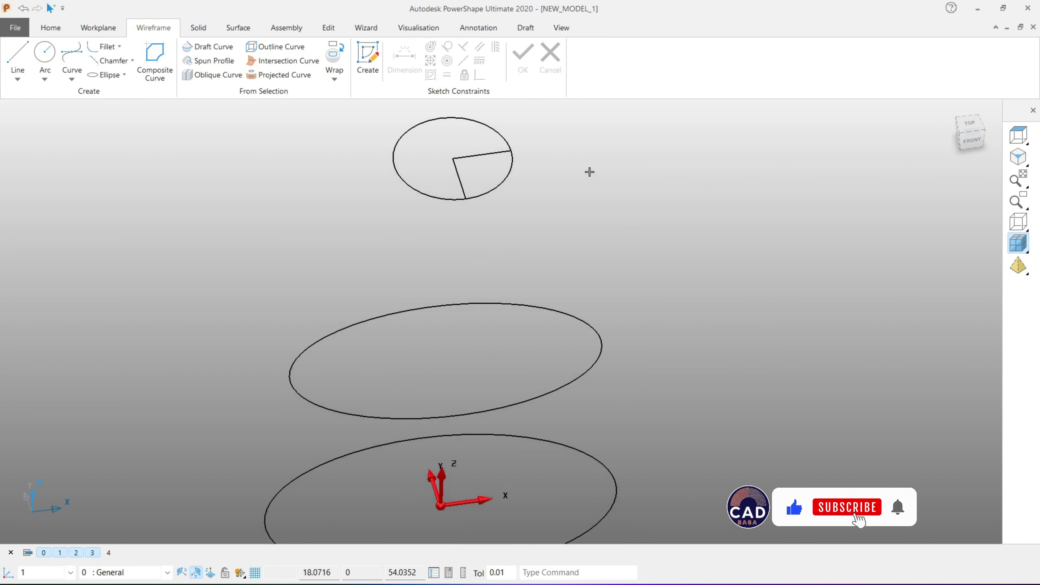
click(46, 78)
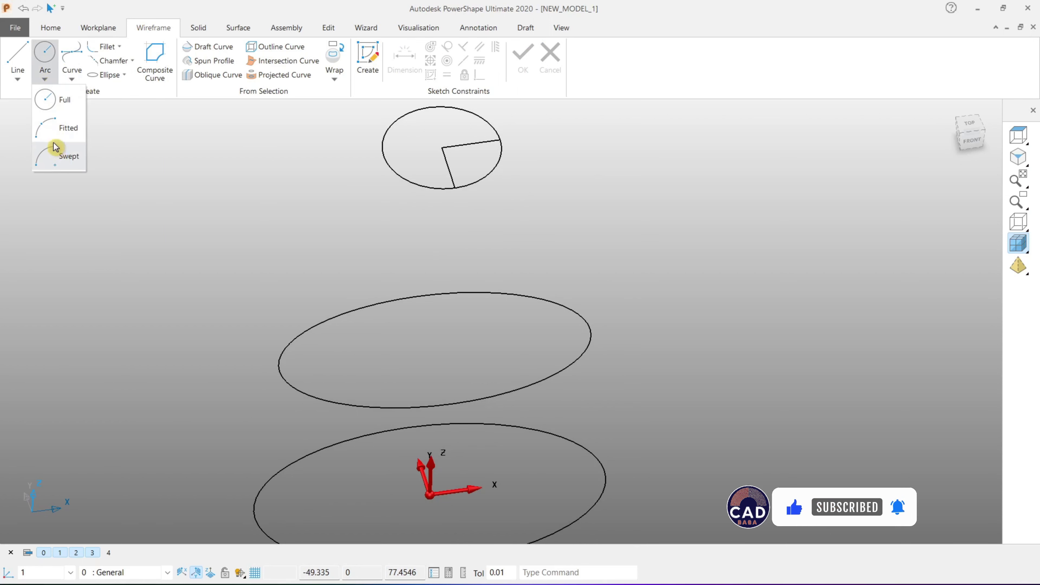
click(55, 147)
click(500, 140)
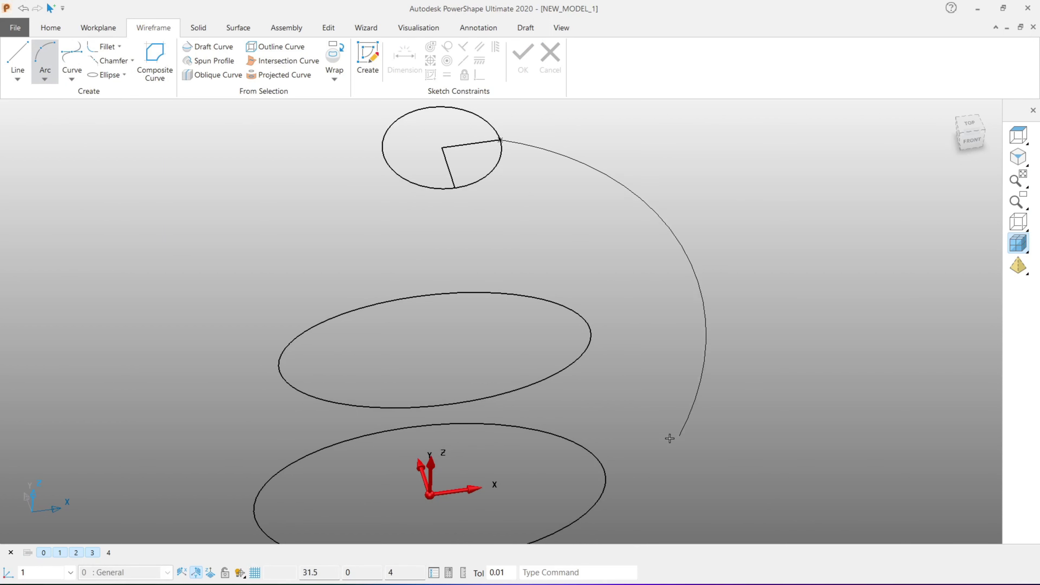
click(608, 427)
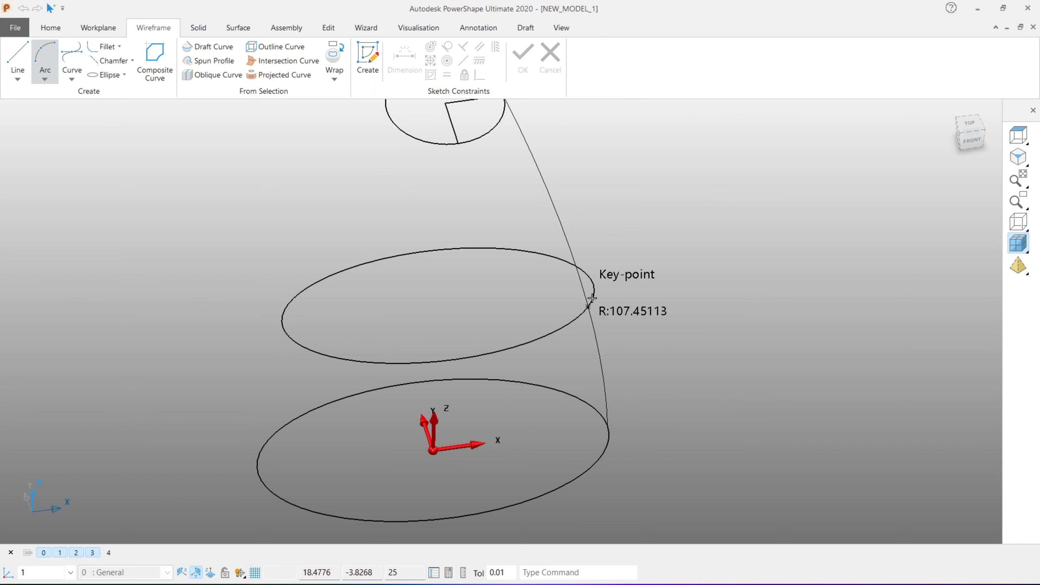
click(594, 287)
click(666, 359)
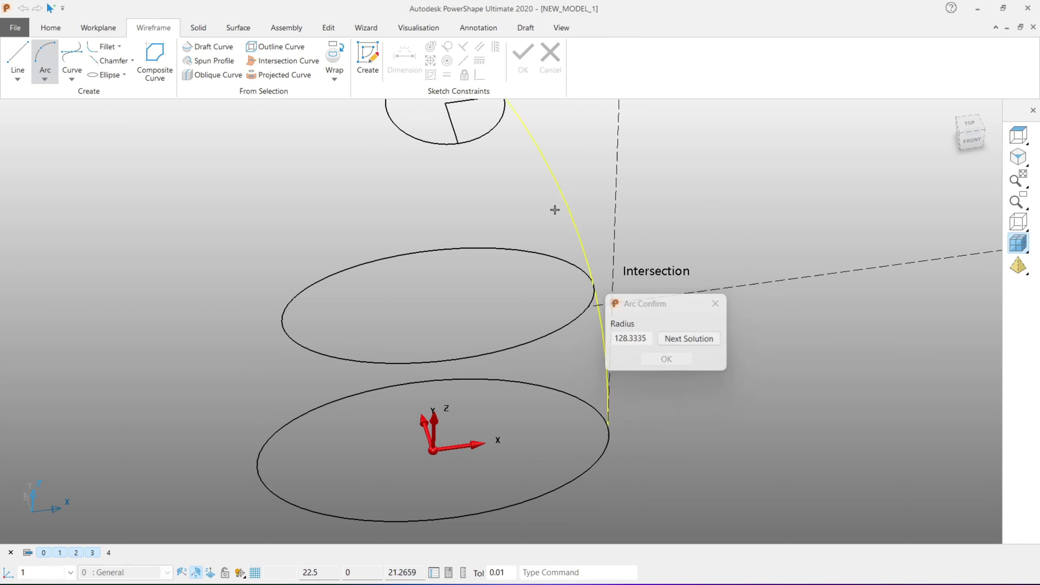
scroll(413, 193, down, 1)
Draw a second arc from the base ellipse through the middle ellipse intersection.
mouse_move(464, 225)
middle_down()
mouse_move(714, 309)
mouse_move(513, 449)
middle_up()
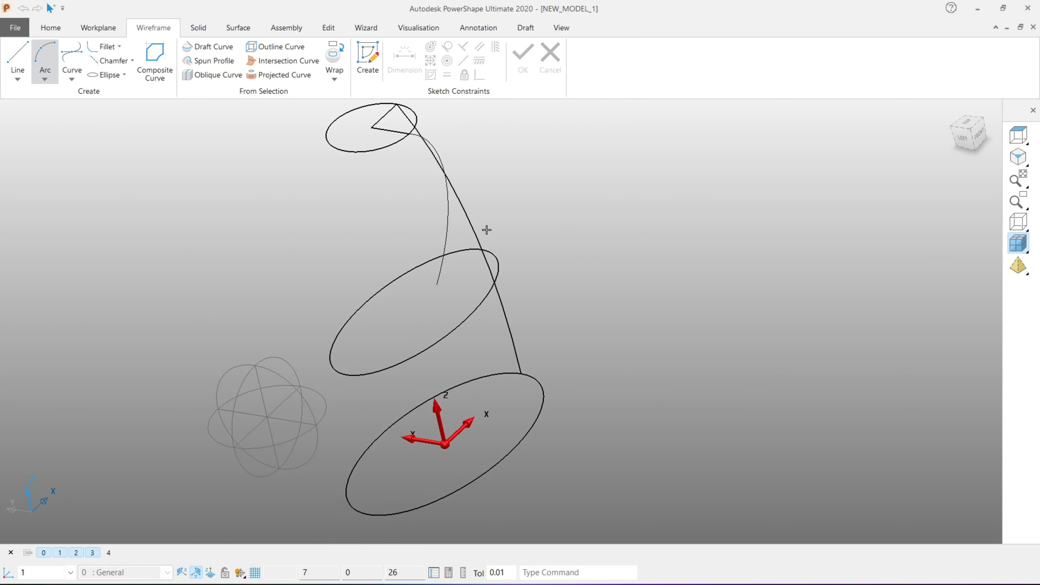
click(507, 453)
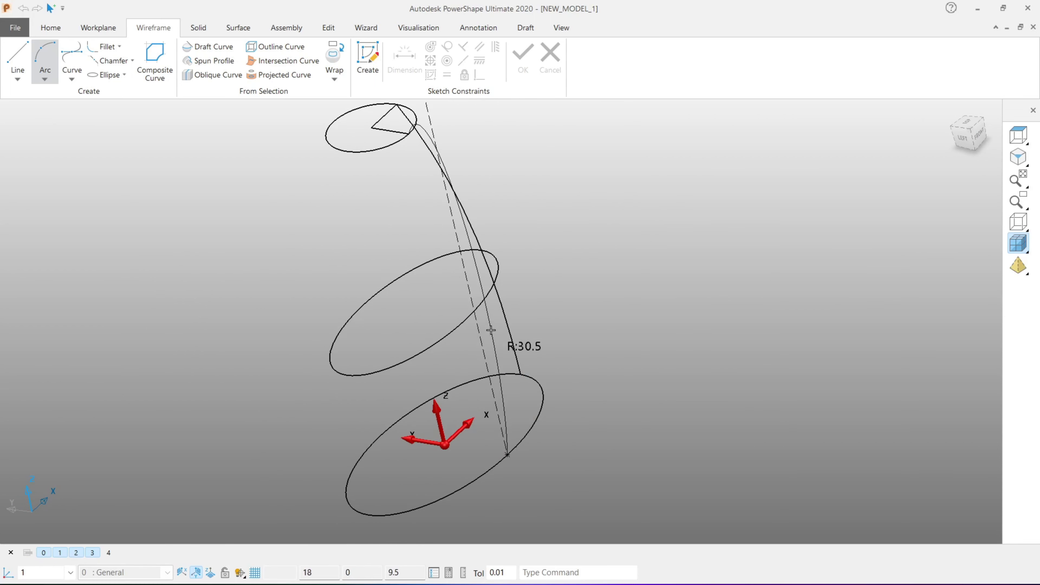
click(473, 312)
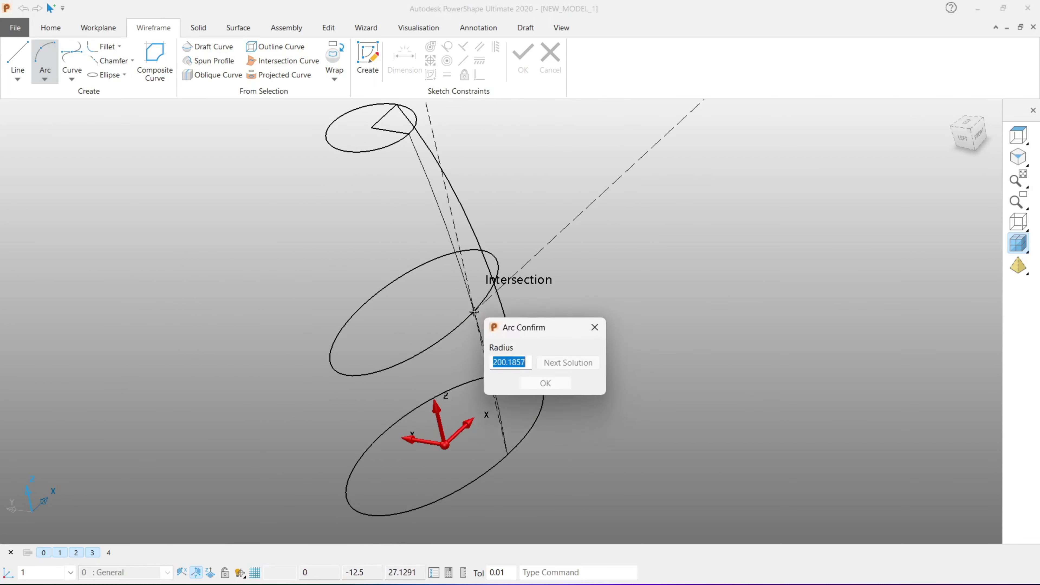
click(550, 382)
right_click(615, 223)
key(Escape)
Select the right-hand arc guide and view it from the front.
middle_drag(616, 224, 567, 309)
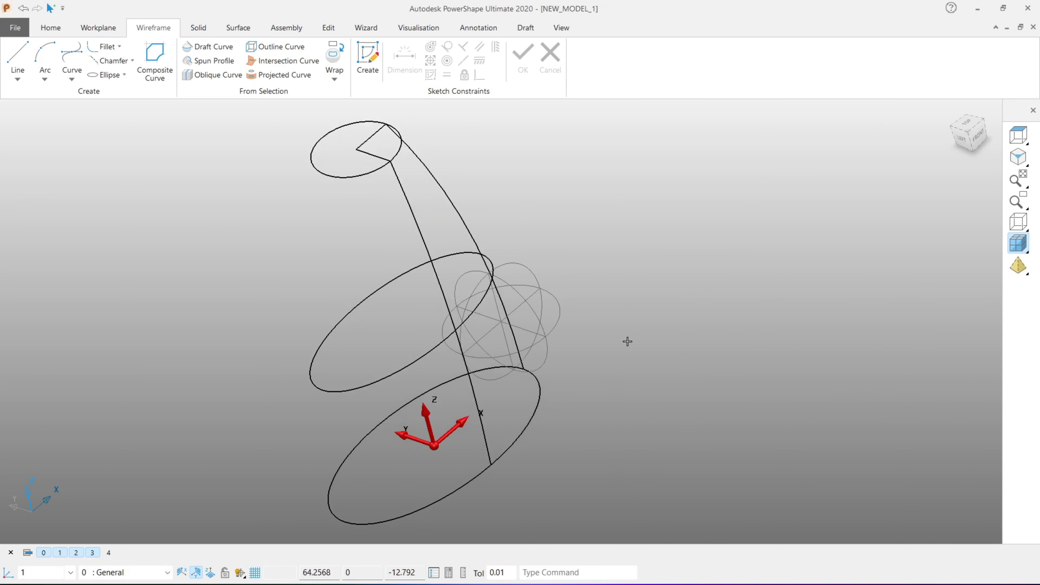
click(496, 305)
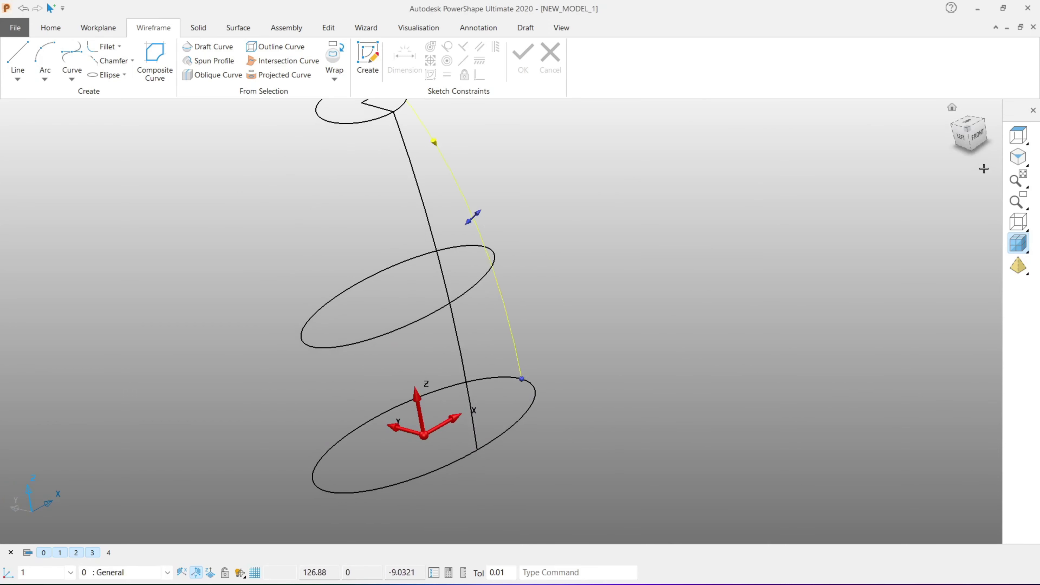
click(978, 136)
scroll(728, 278, down, 3)
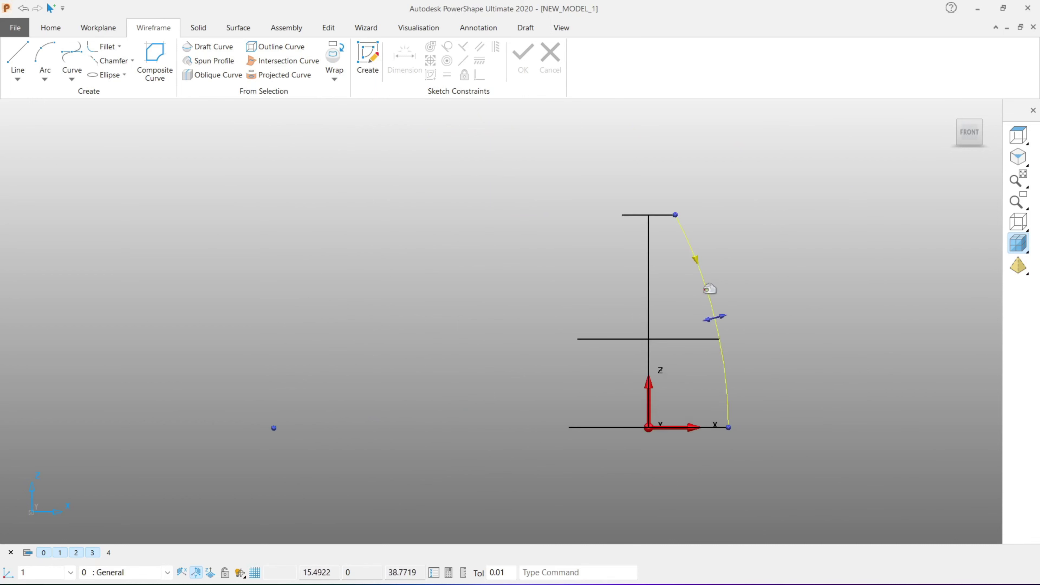
scroll(480, 226, up, 2)
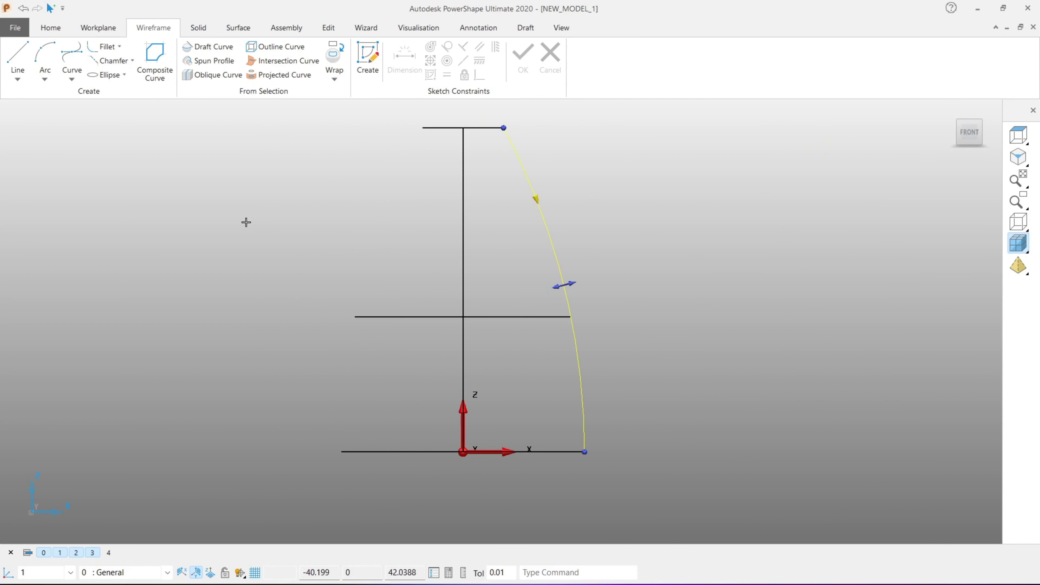
shift+middle_drag(253, 191, 252, 226)
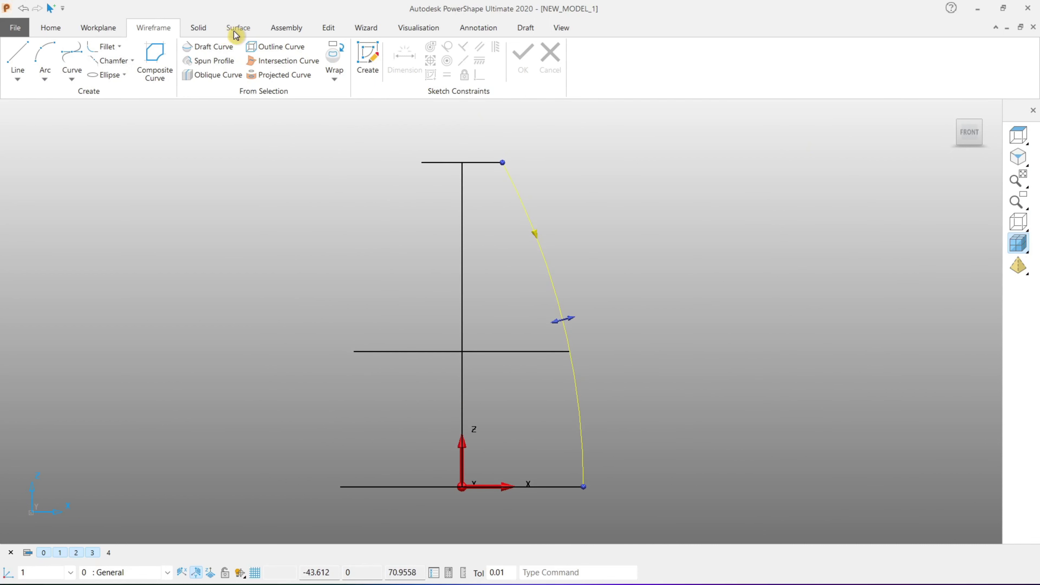
click(317, 33)
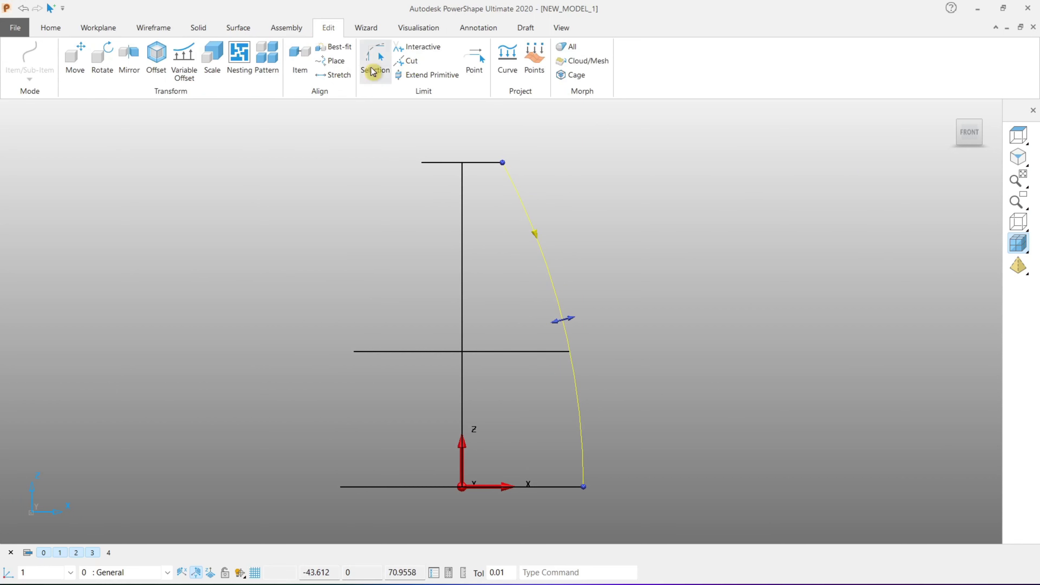
Mirror the right arc guide across the YZ plane to the left side.
click(131, 63)
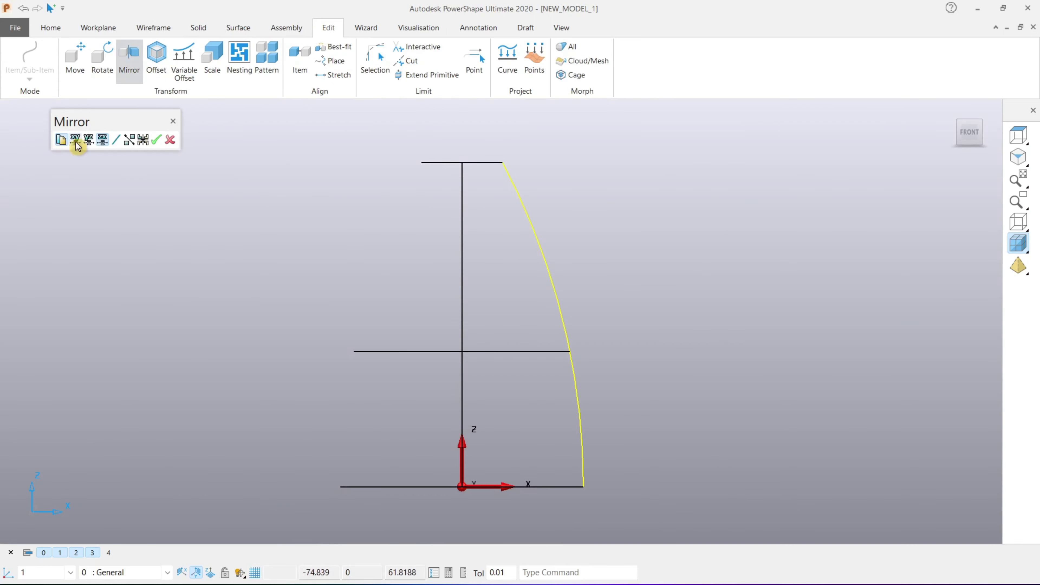
click(89, 141)
click(160, 141)
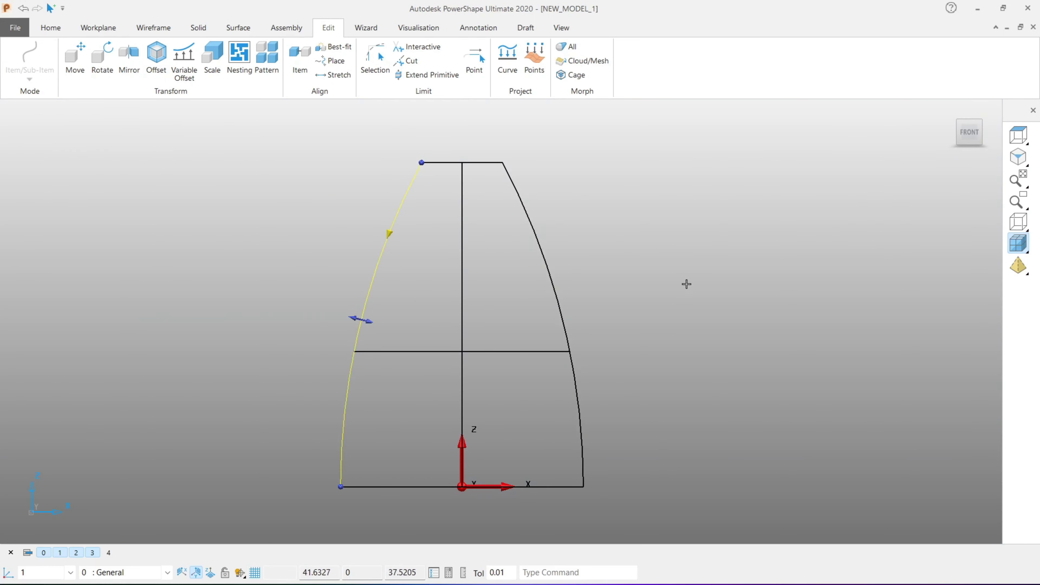
click(770, 260)
In the side view, mirror the side guide across the XZ plane.
mouse_move(968, 132)
click(987, 132)
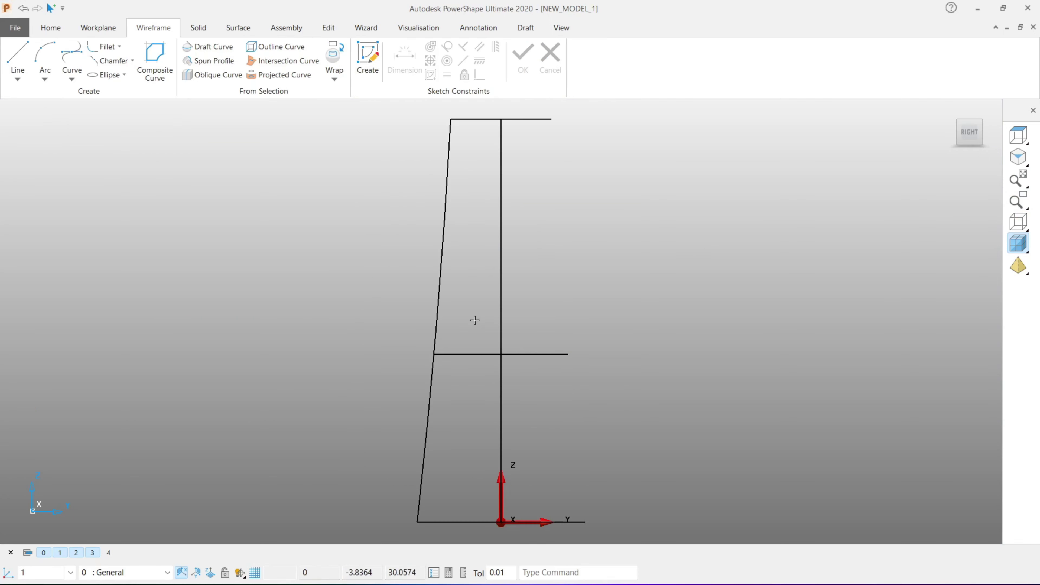
click(448, 321)
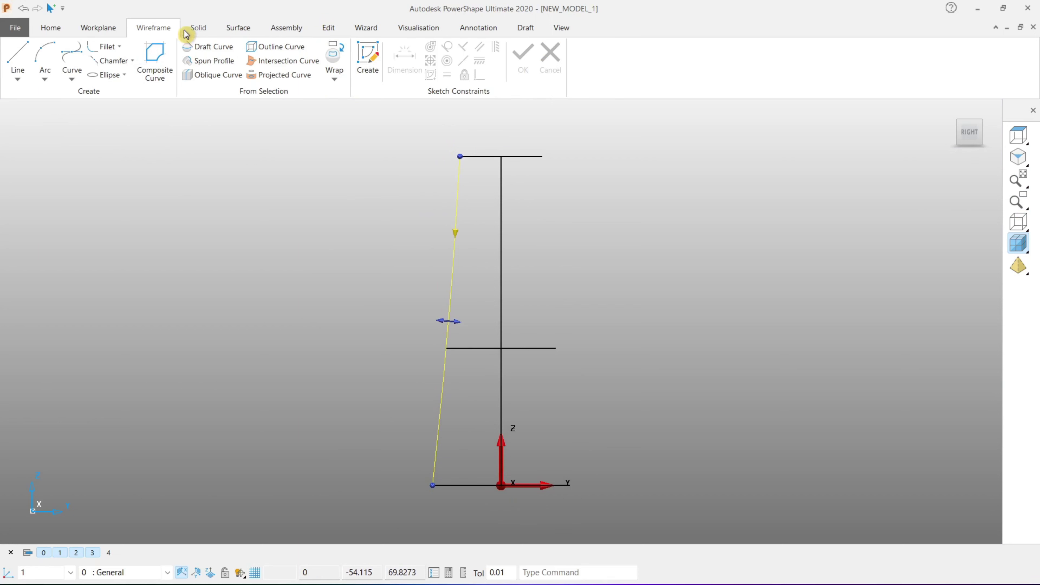
click(331, 29)
click(128, 57)
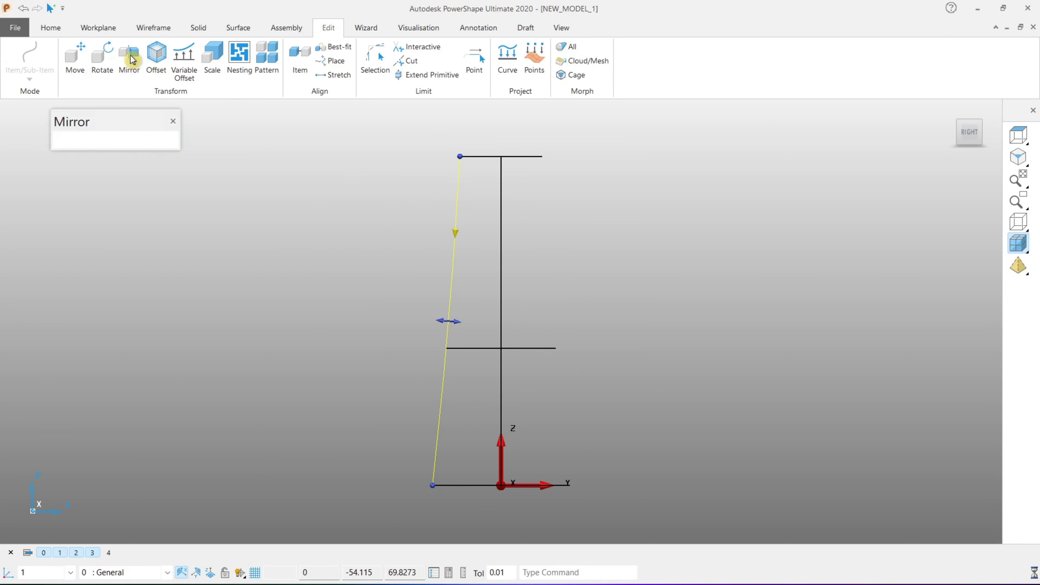
click(102, 141)
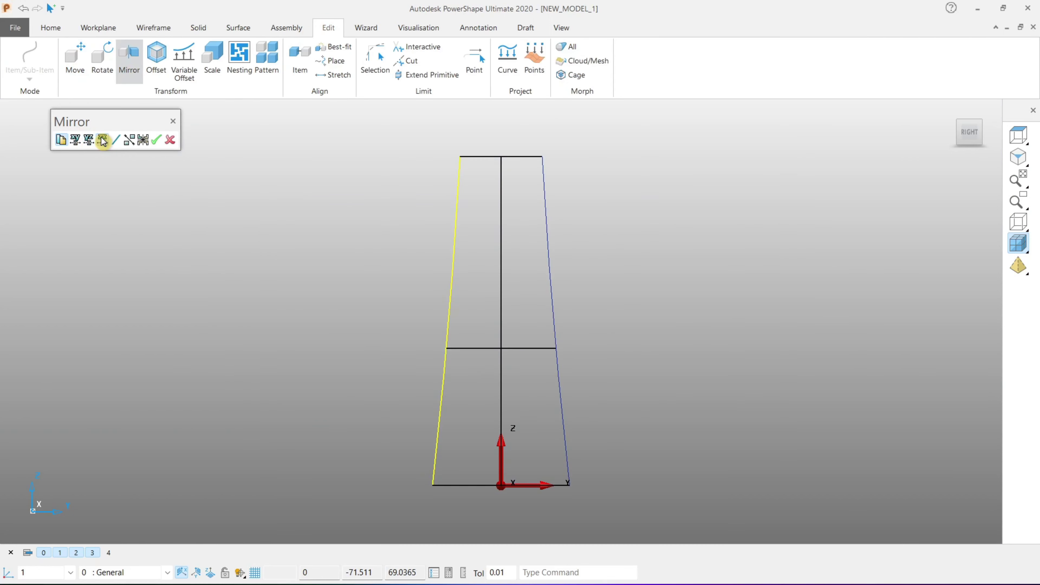
click(157, 143)
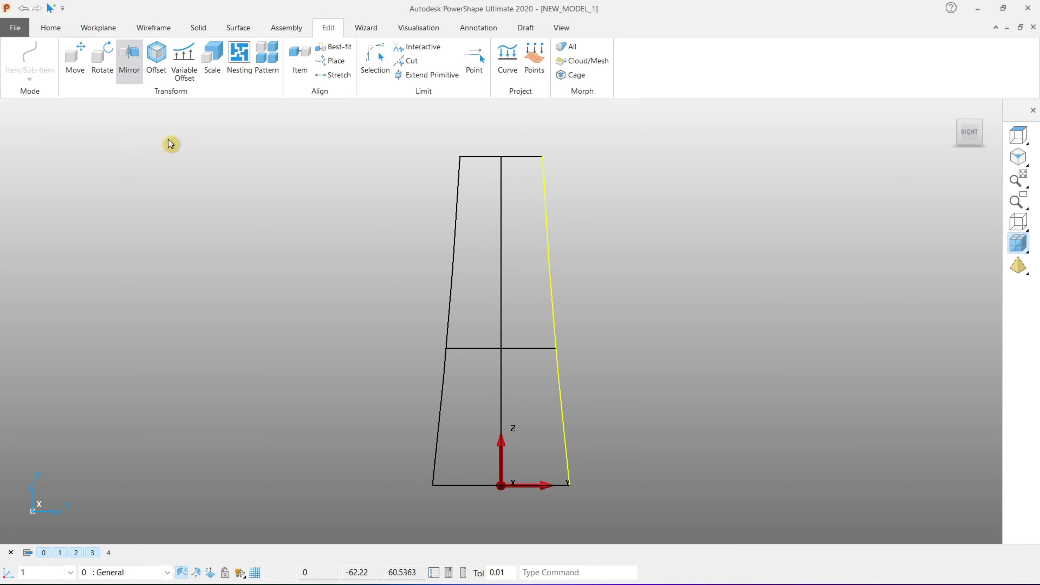
mouse_move(386, 426)
middle_down()
mouse_move(494, 188)
mouse_move(506, 200)
middle_up()
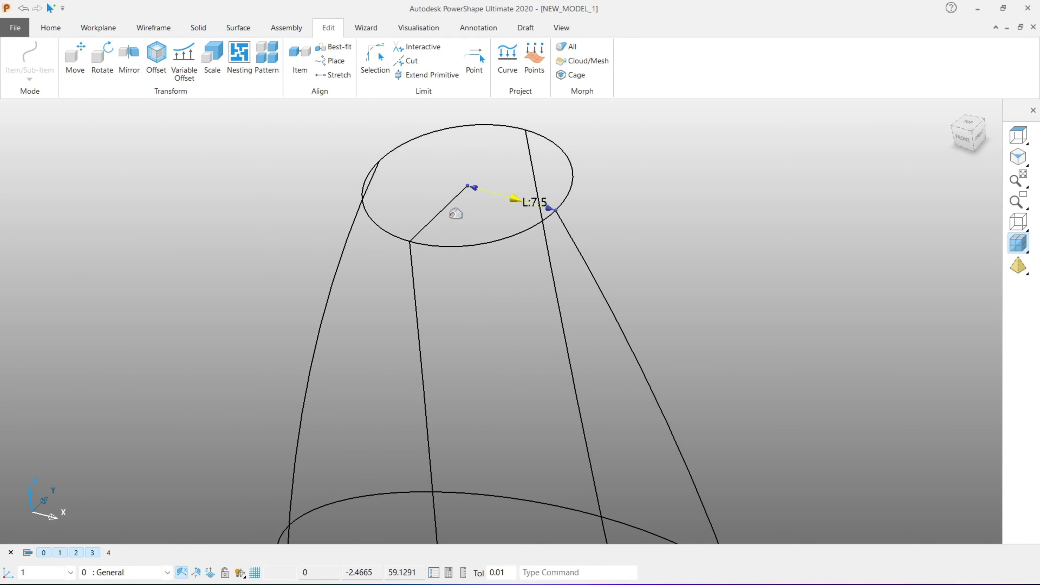
Inspect the curve network from an exact top view, then from a tilted 3-D angle.
scroll(585, 325, down, 3)
scroll(506, 213, up, 1)
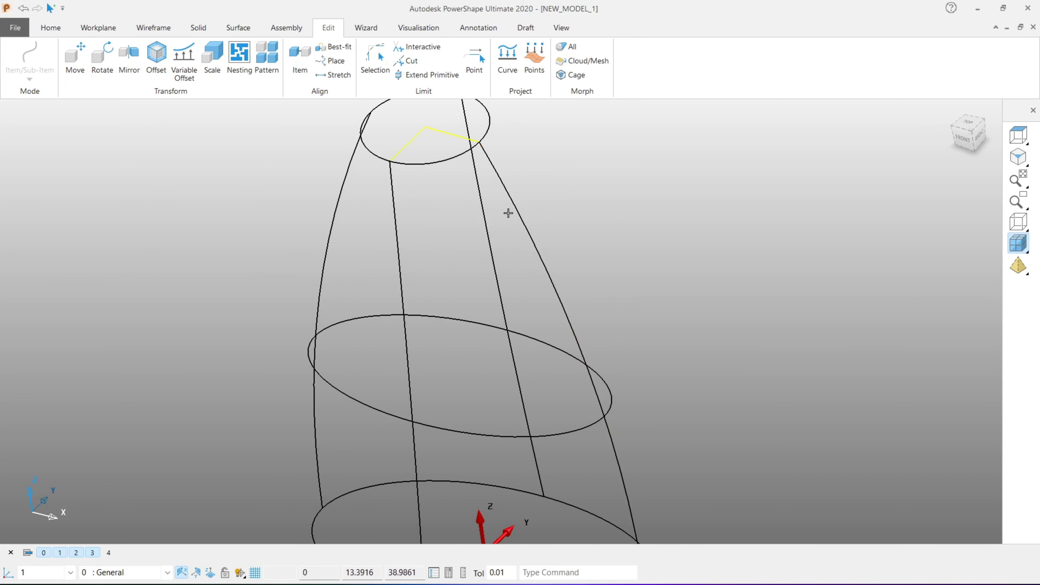
scroll(552, 322, down, 4)
shift+middle_drag(552, 322, 553, 282)
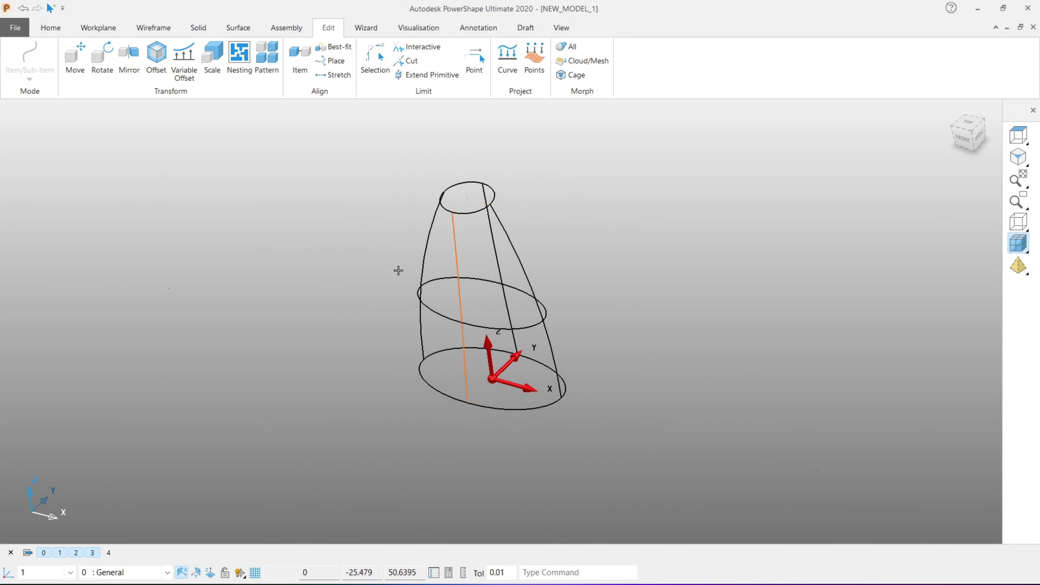
mouse_move(398, 270)
middle_down()
mouse_move(420, 202)
mouse_move(474, 245)
mouse_move(476, 305)
mouse_move(537, 315)
mouse_move(542, 283)
mouse_move(551, 292)
middle_up()
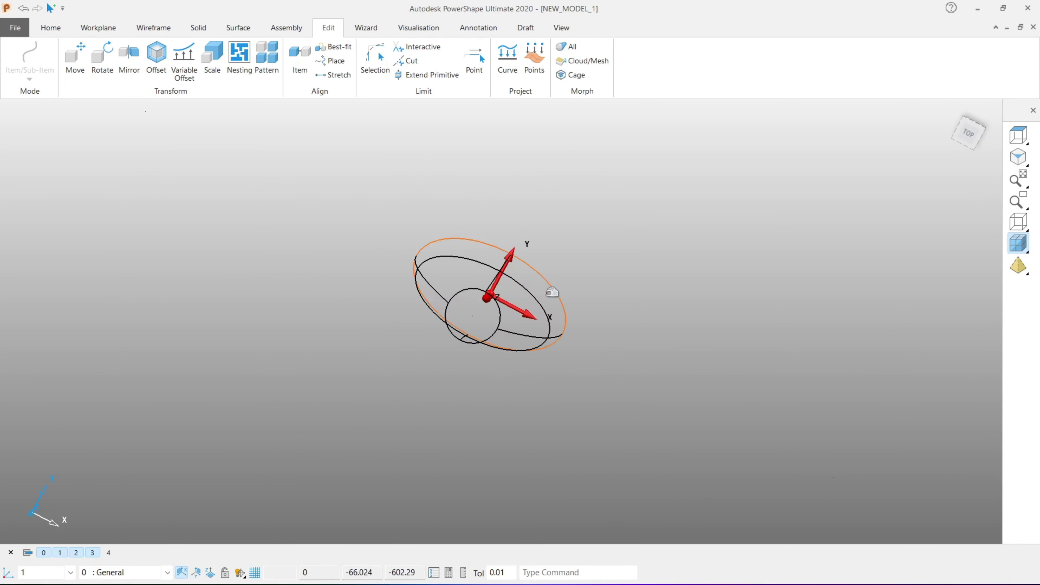
click(1017, 135)
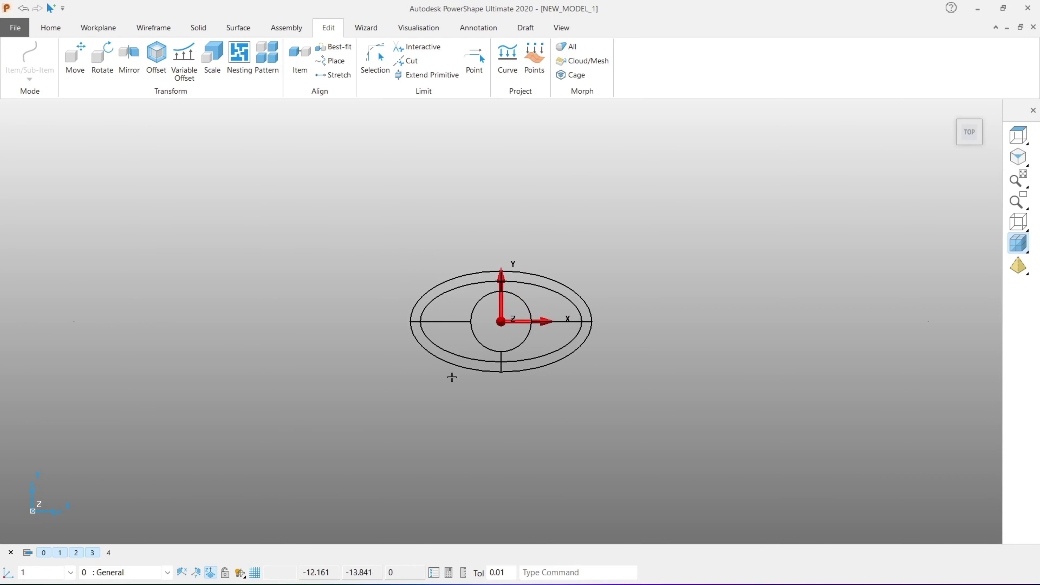
scroll(452, 377, up, 3)
scroll(573, 348, up, 2)
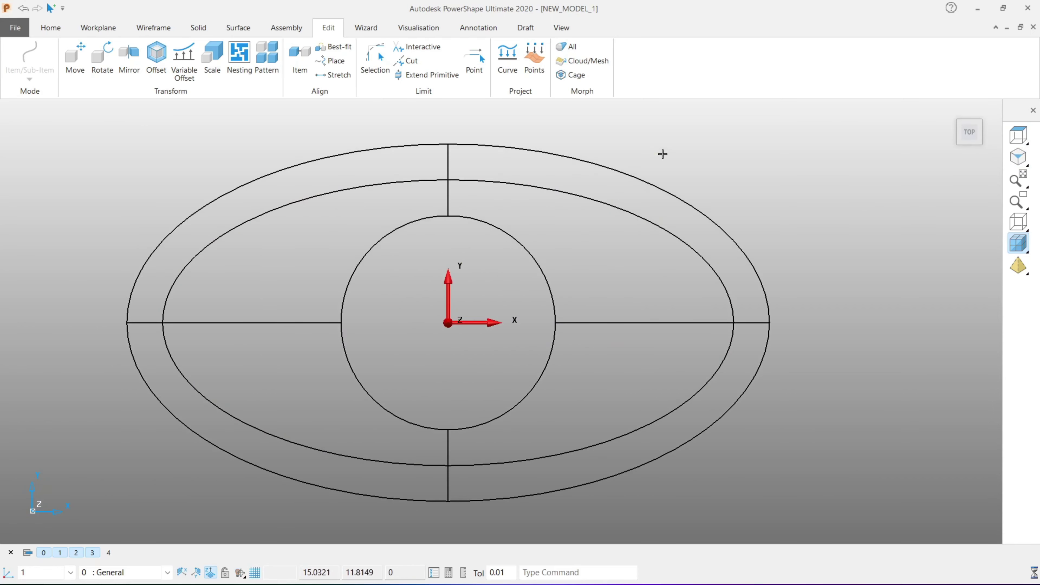
scroll(696, 172, down, 2)
scroll(318, 253, down, 1)
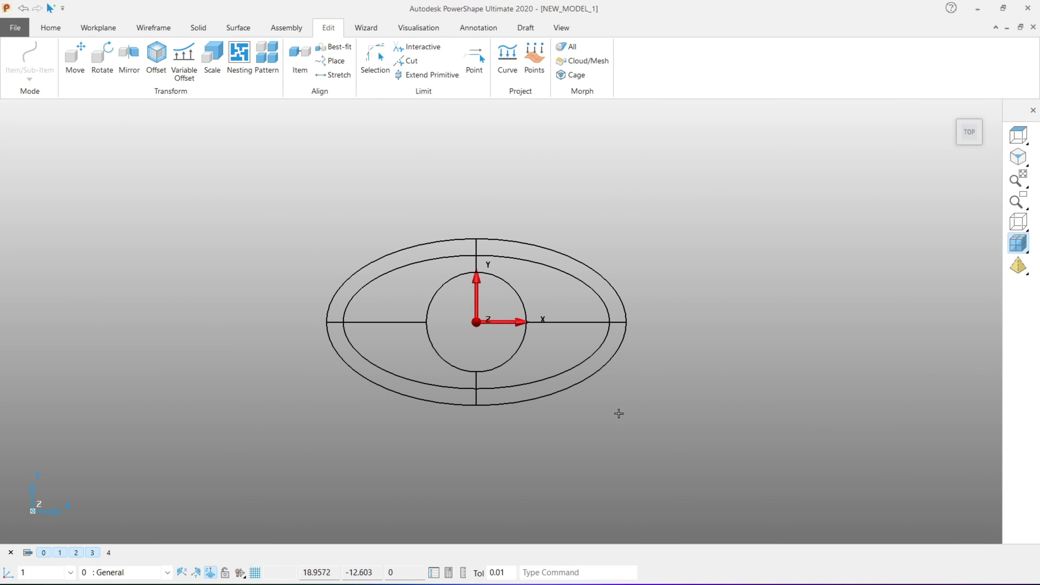
mouse_move(746, 474)
middle_down()
mouse_move(495, 371)
mouse_move(506, 325)
mouse_move(643, 434)
mouse_move(619, 469)
mouse_move(594, 443)
middle_up()
Skin the ellipse-and-guide network with a Smart Surfacer Power surface using the From network method.
click(238, 27)
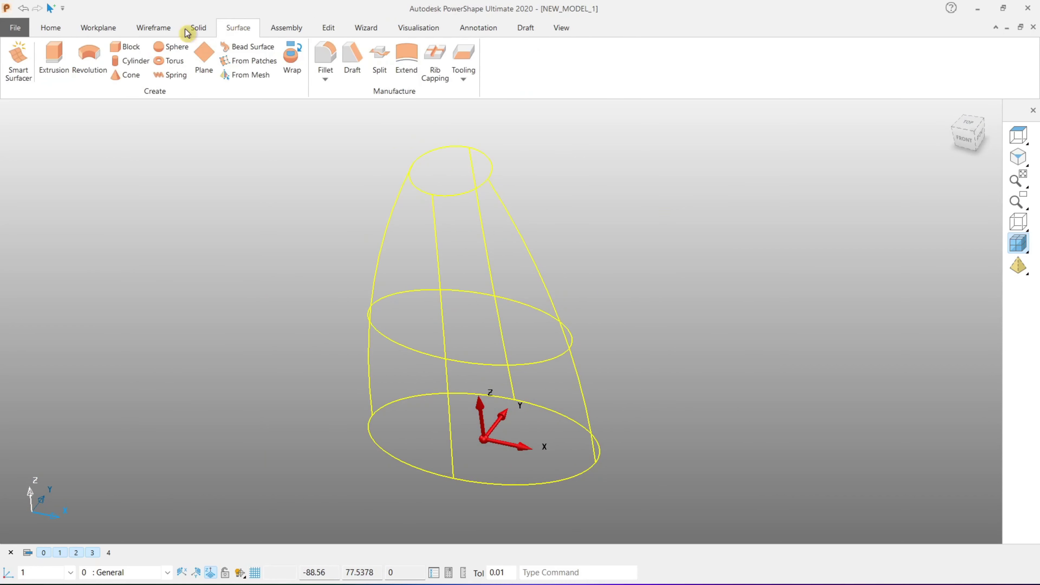
click(8, 70)
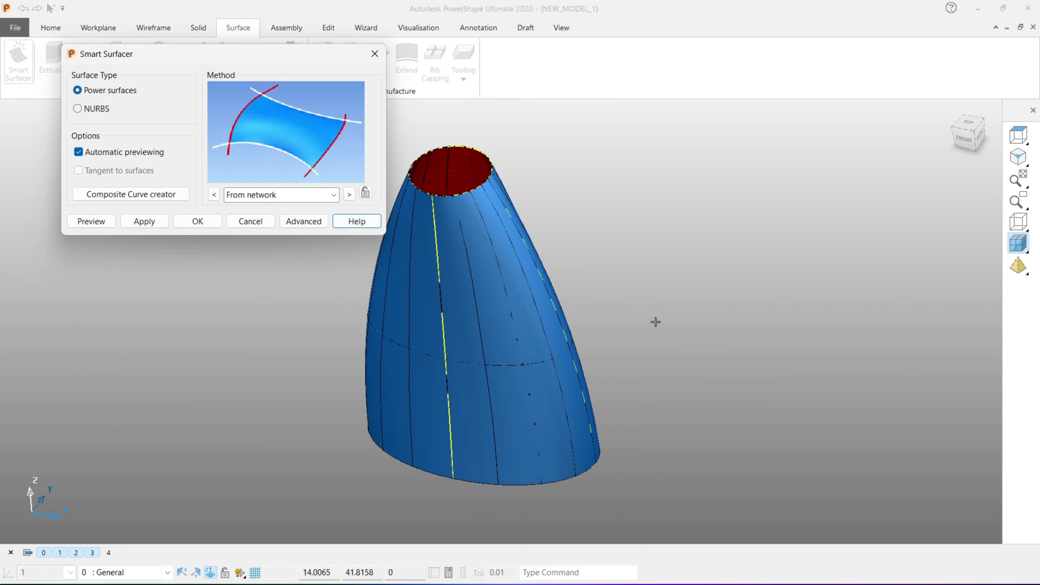
mouse_move(654, 321)
middle_down()
mouse_move(355, 406)
mouse_move(987, 139)
middle_up()
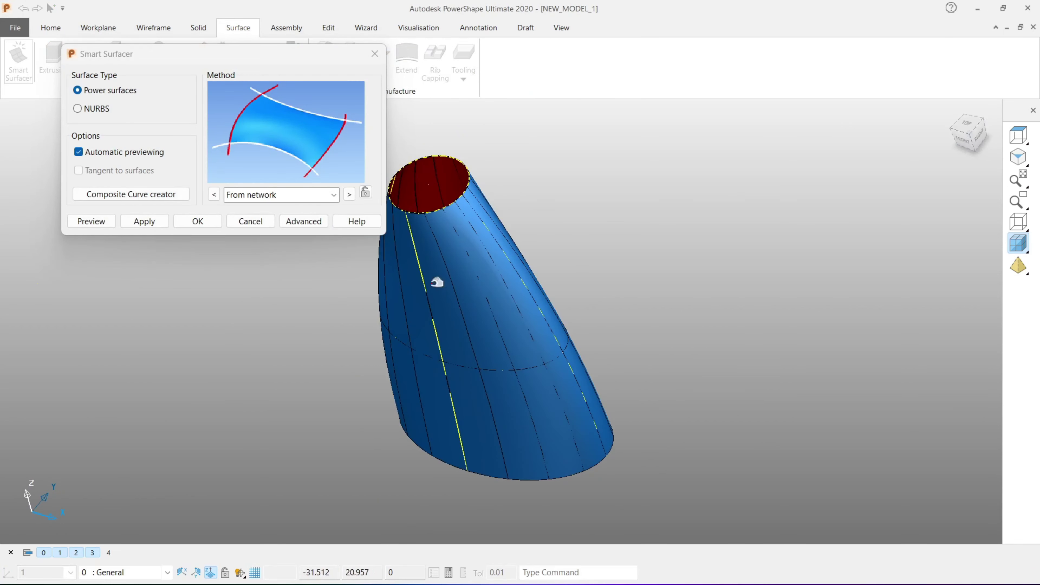
click(1019, 143)
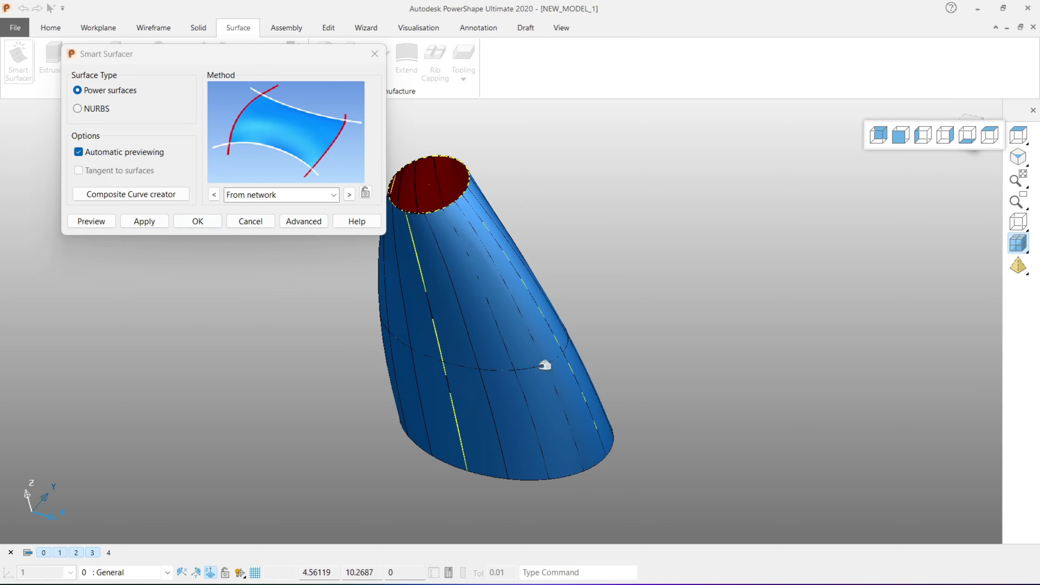
mouse_move(544, 365)
middle_down()
mouse_move(656, 218)
mouse_move(677, 297)
middle_up()
mouse_move(408, 388)
middle_down()
mouse_move(666, 342)
mouse_move(293, 306)
middle_up()
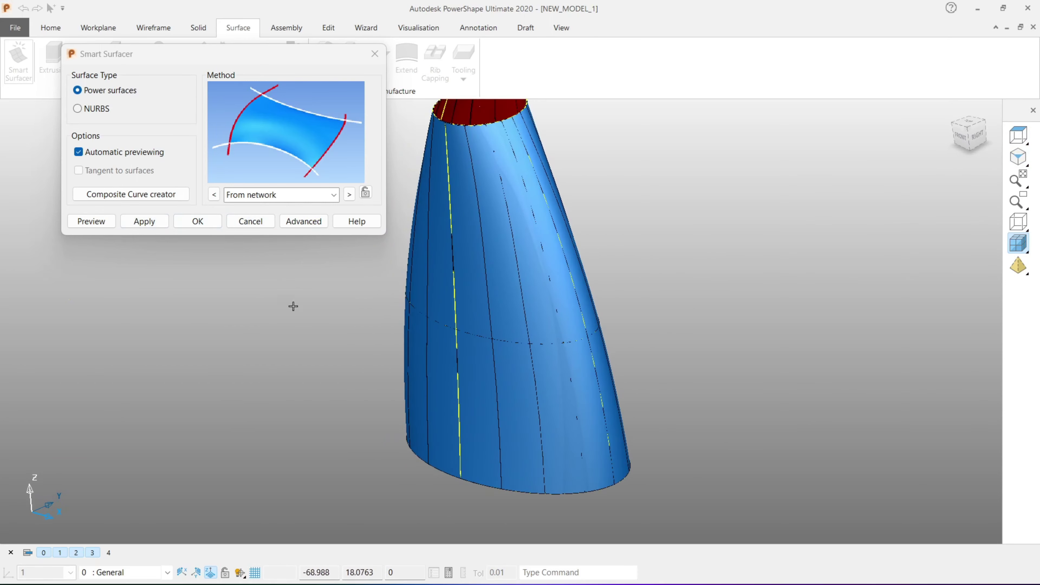
click(196, 222)
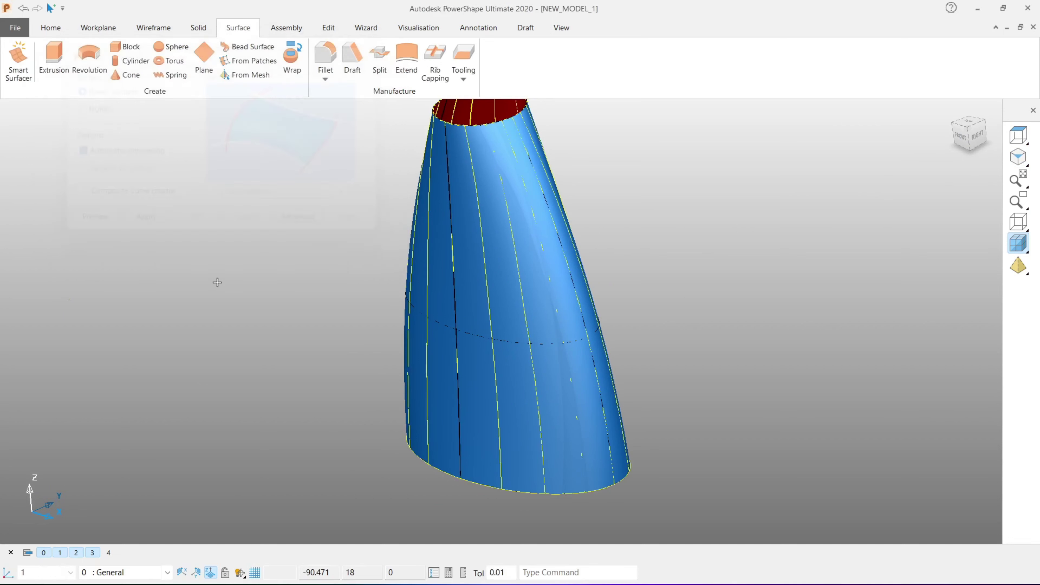
click(1016, 137)
click(968, 151)
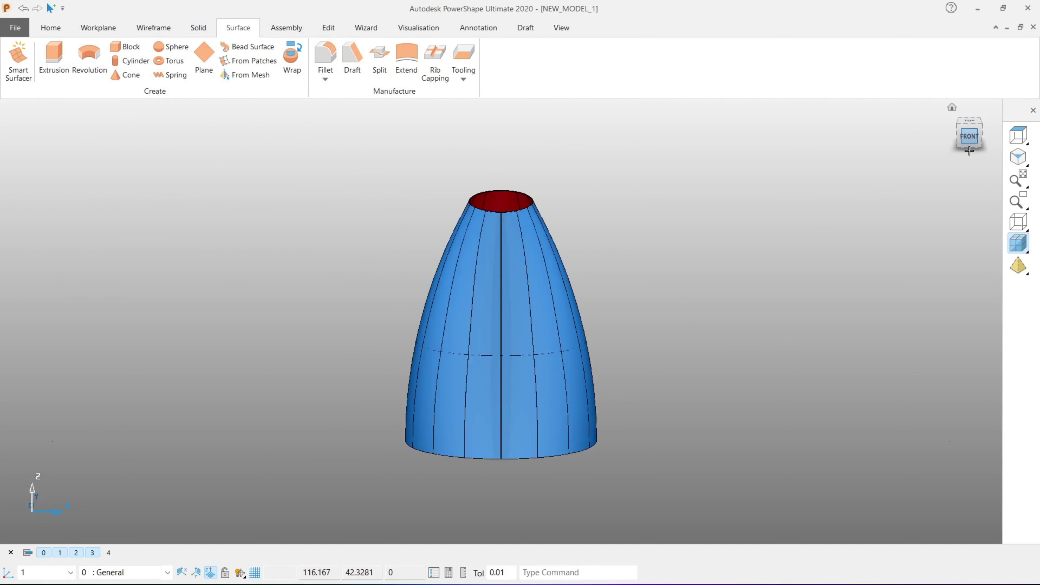
click(950, 133)
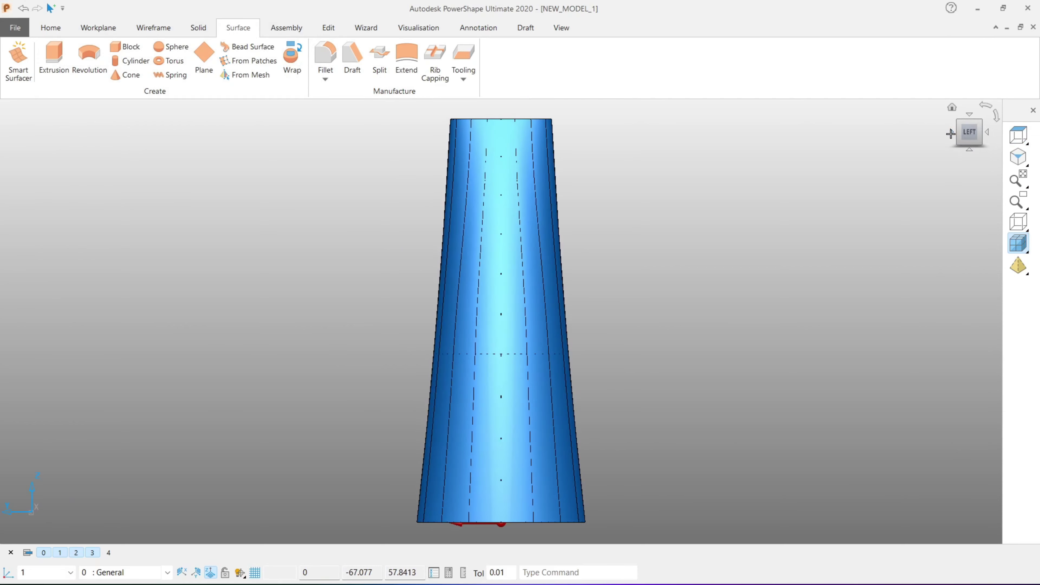
mouse_move(388, 321)
middle_down()
mouse_move(615, 374)
mouse_move(339, 364)
mouse_move(622, 365)
mouse_move(389, 356)
middle_up()
scroll(475, 418, up, 2)
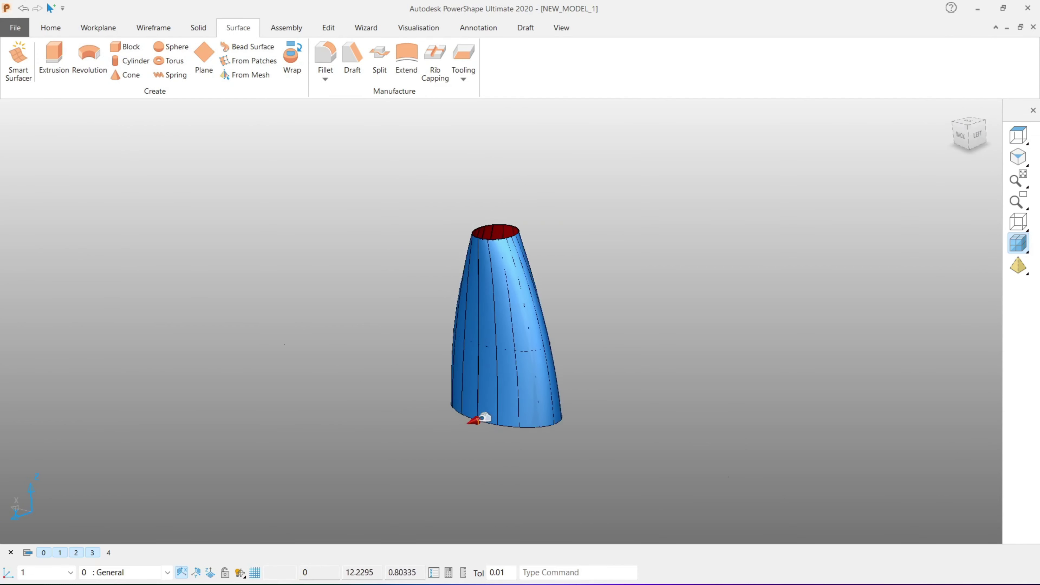
scroll(552, 364, up, 3)
click(568, 362)
scroll(594, 368, down, 2)
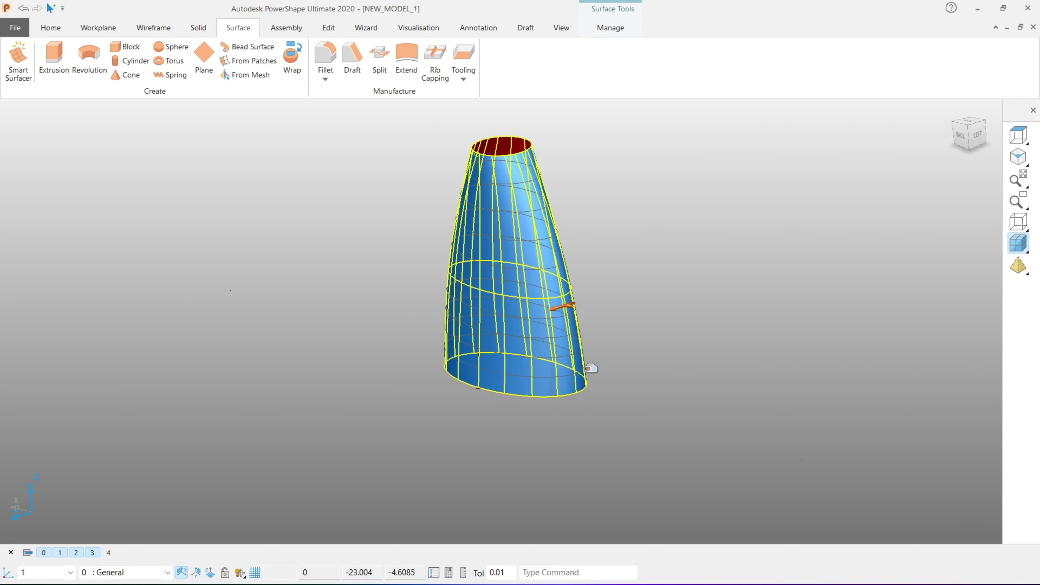
click(590, 367)
middle_drag(591, 368, 587, 376)
scroll(515, 364, up, 3)
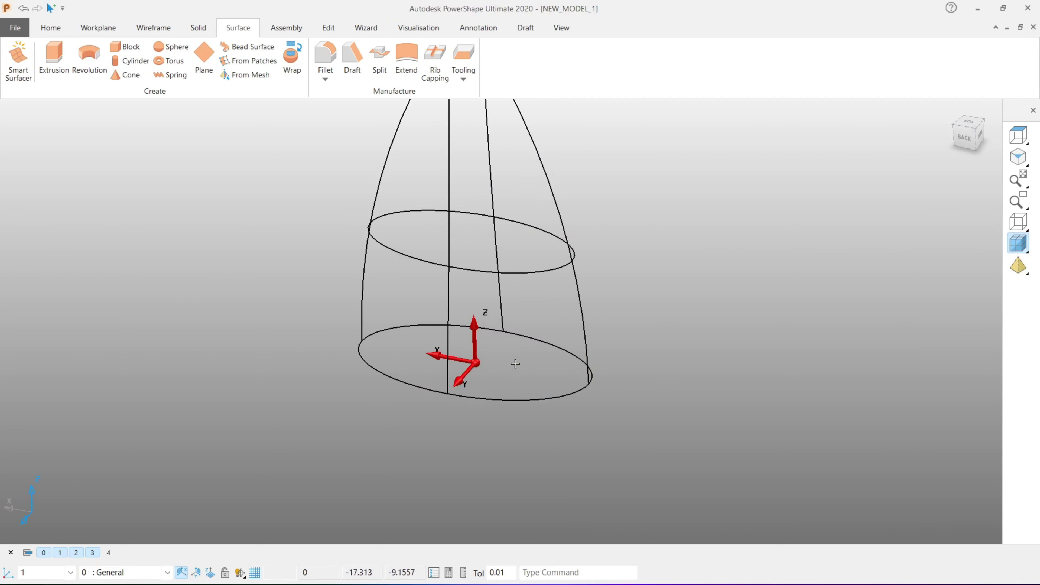
Copy the middle ellipse of the cone −50 units along Z, below the base.
double_click(534, 272)
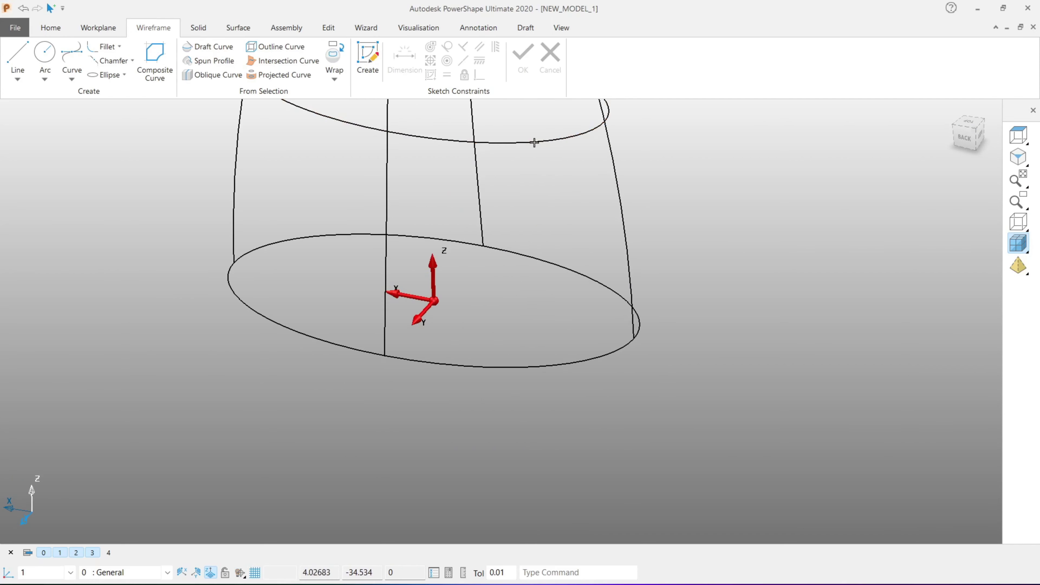
middle_drag(548, 276, 414, 309)
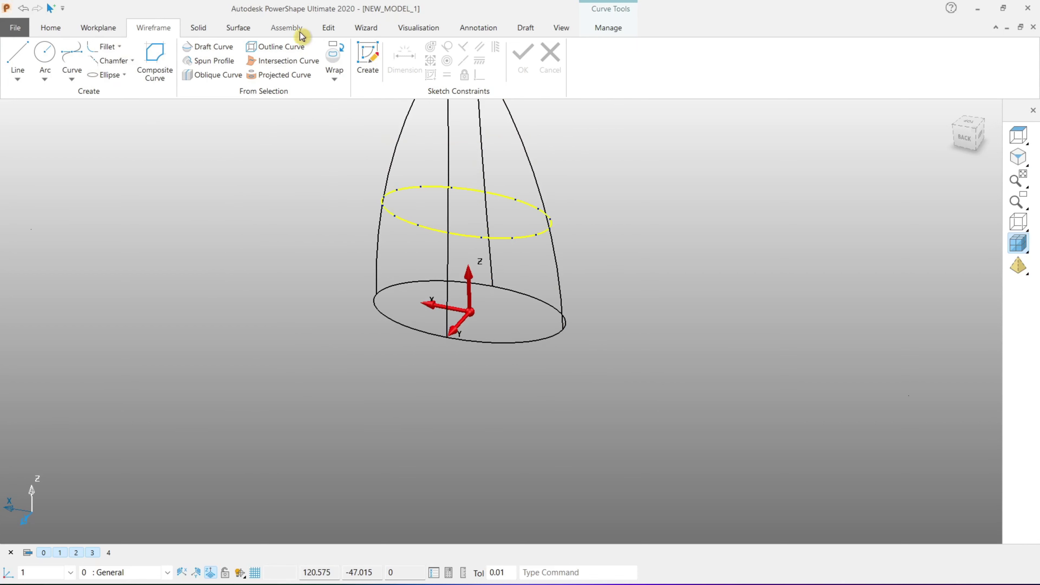
click(330, 28)
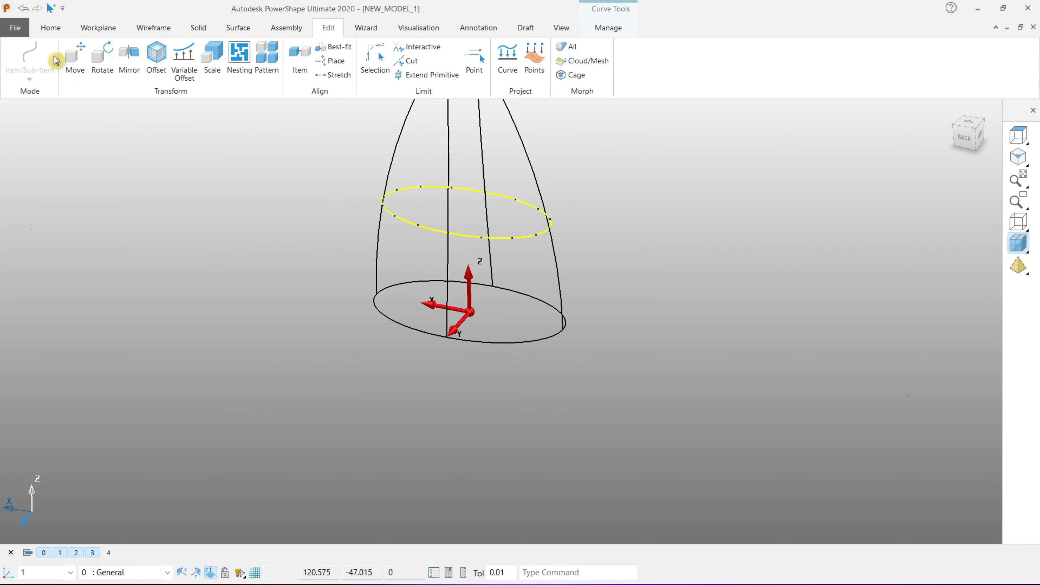
click(75, 57)
click(60, 141)
text(-50)
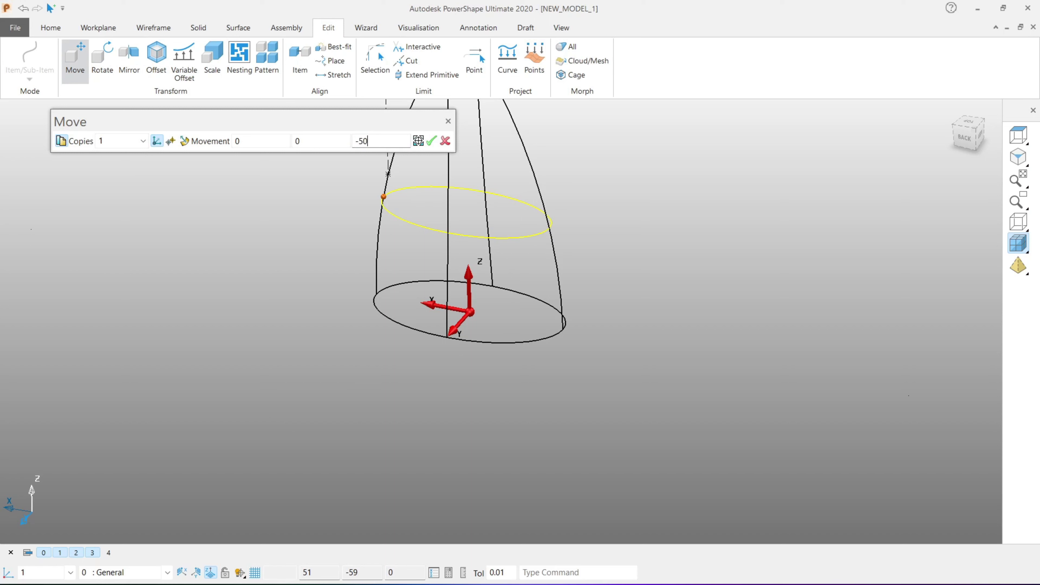
key(Return)
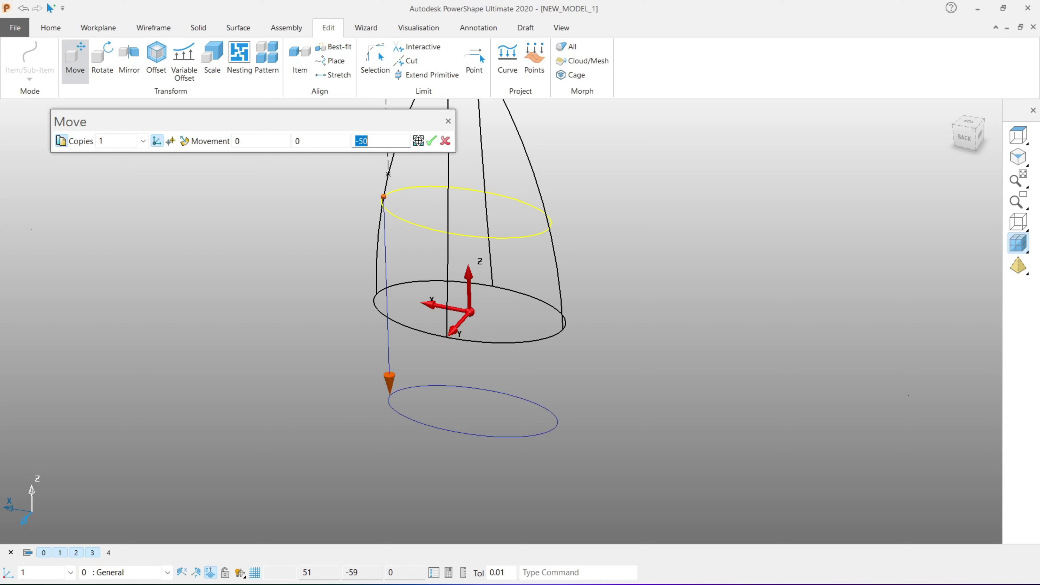
click(431, 144)
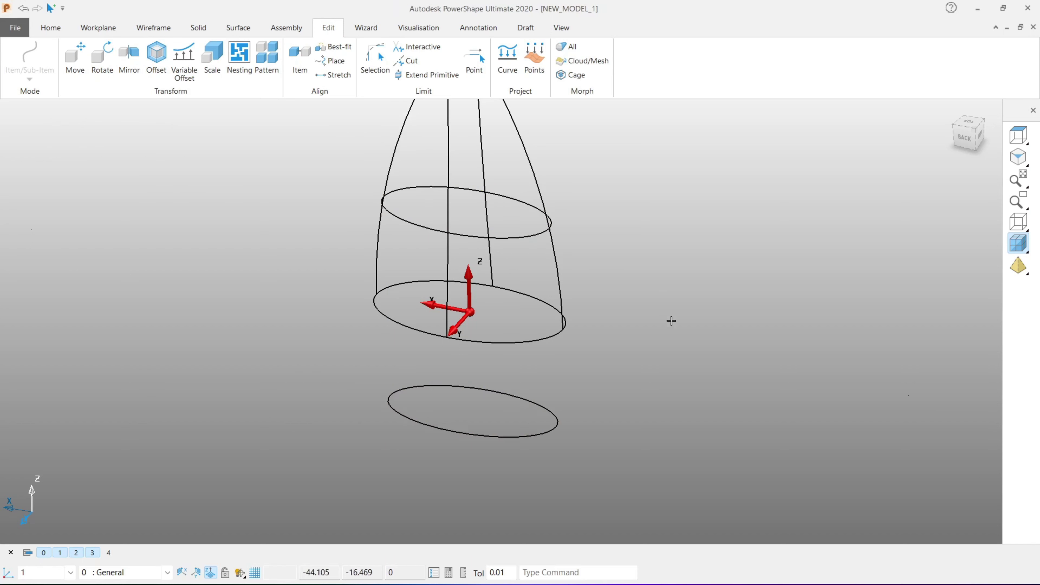
middle_drag(671, 321, 585, 295)
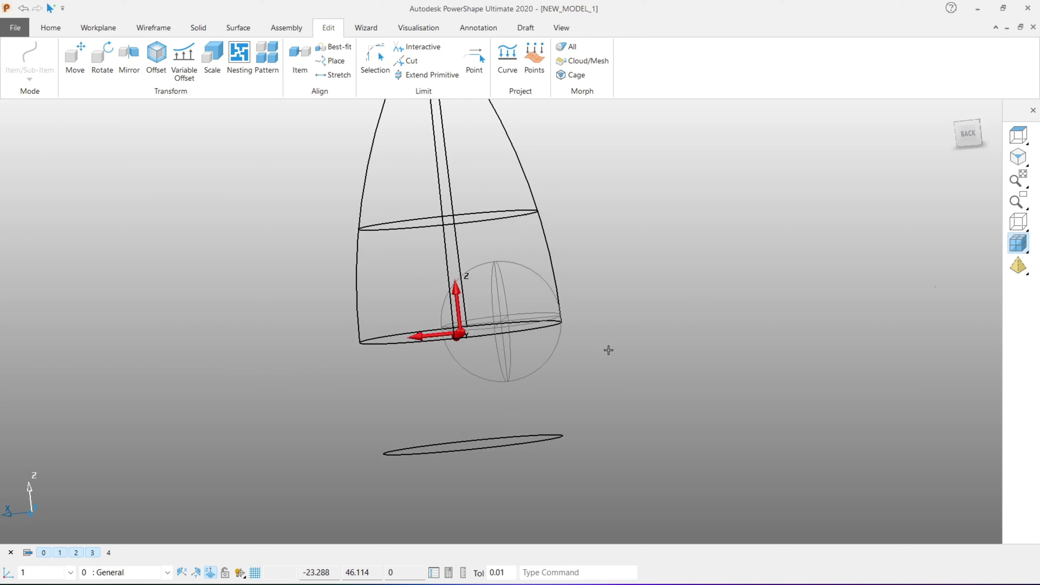
In the Back view, draw a fitted arc (radius 98.7022) from the base's right end to the lower ellipse's right end.
click(968, 133)
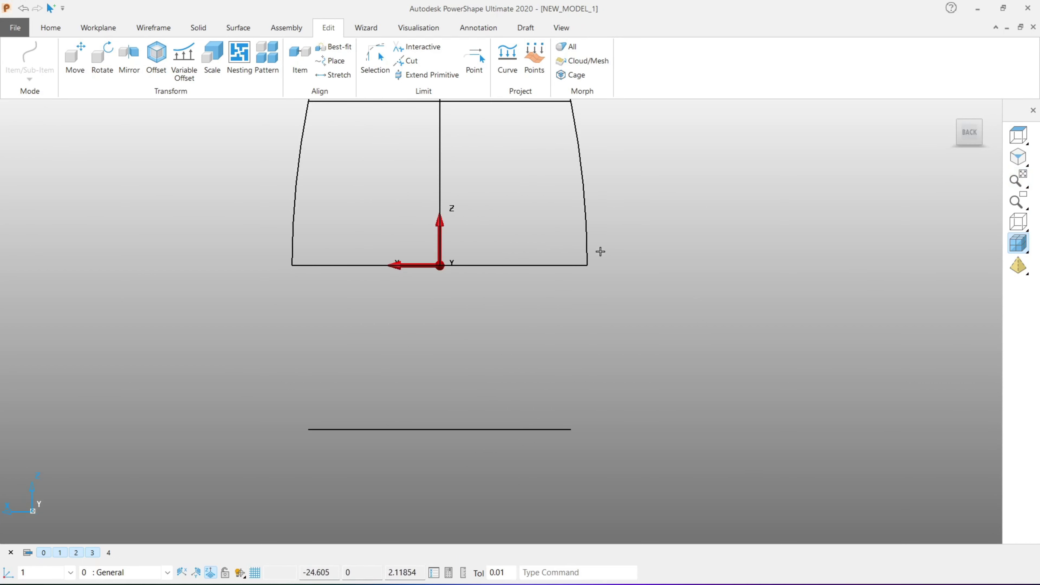
mouse_move(586, 250)
middle_down()
mouse_move(629, 212)
mouse_move(578, 302)
mouse_move(615, 267)
middle_up()
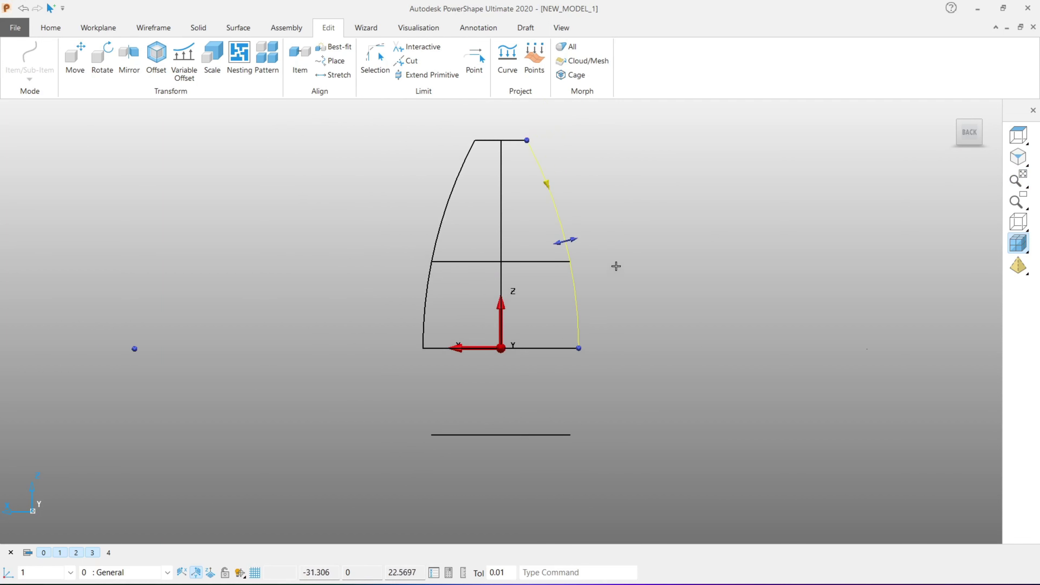
click(157, 29)
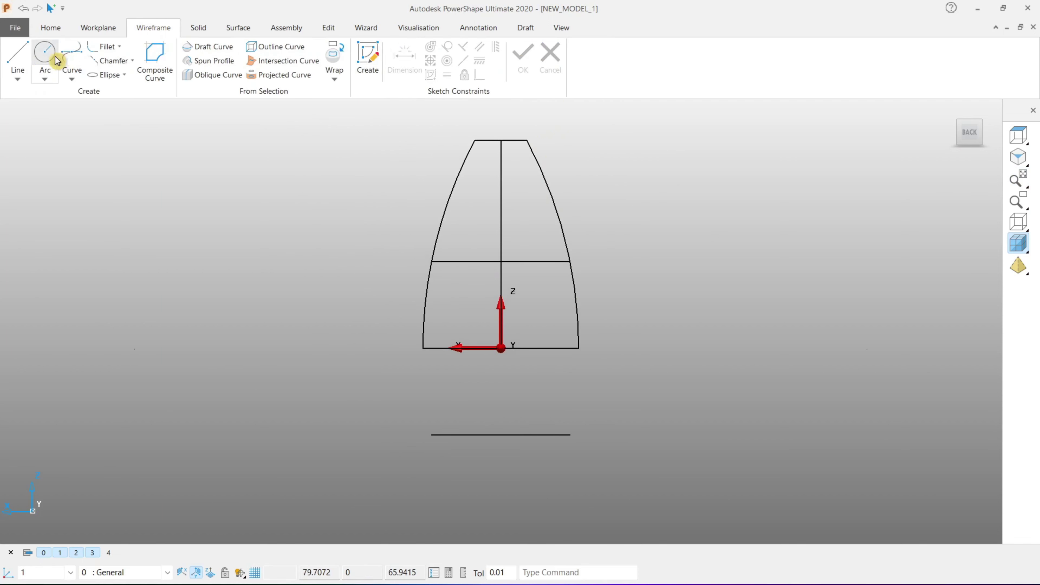
click(44, 72)
click(58, 133)
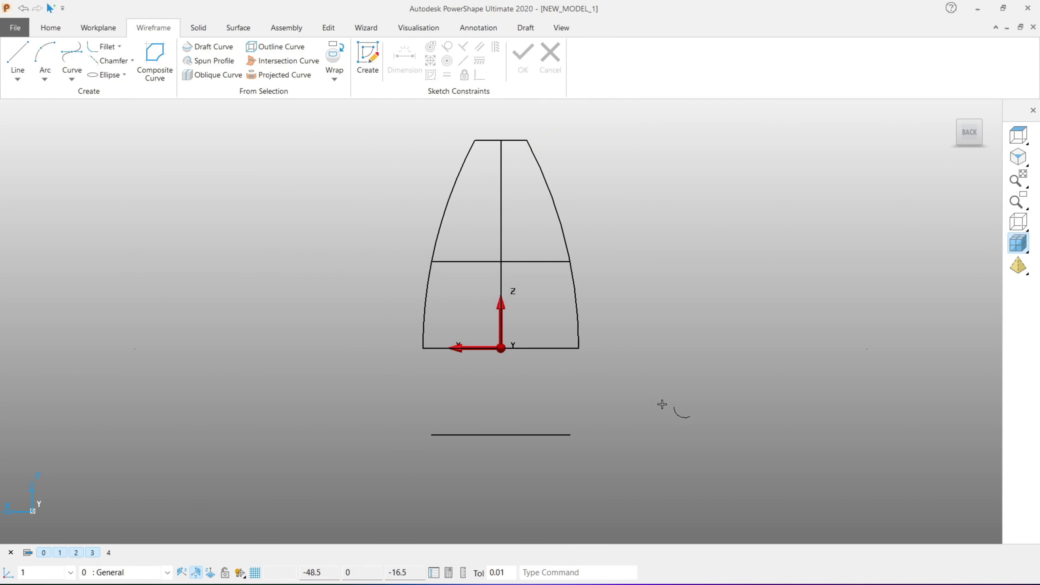
scroll(591, 274, up, 1)
scroll(542, 195, up, 4)
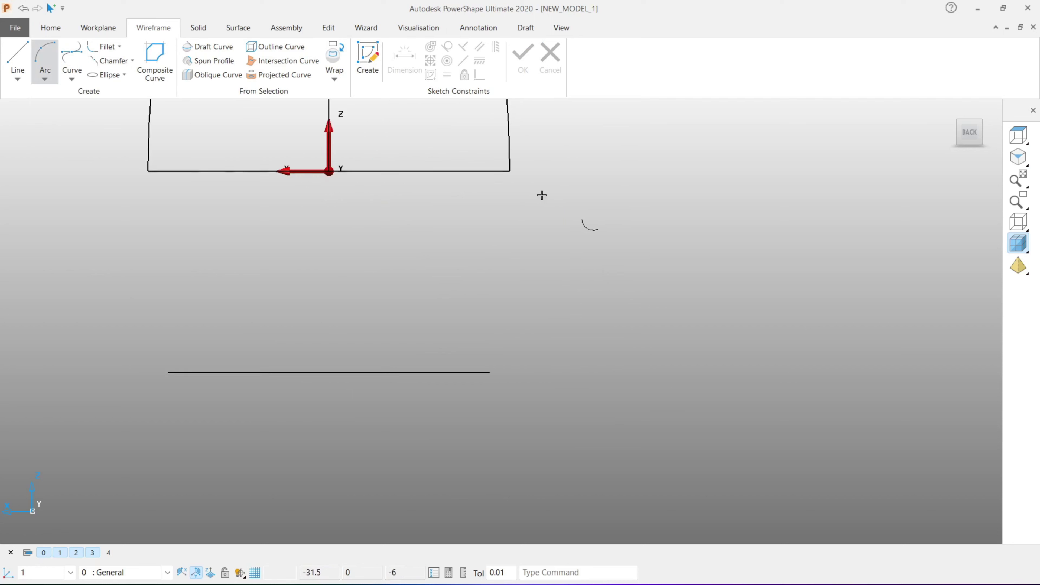
click(510, 171)
click(489, 372)
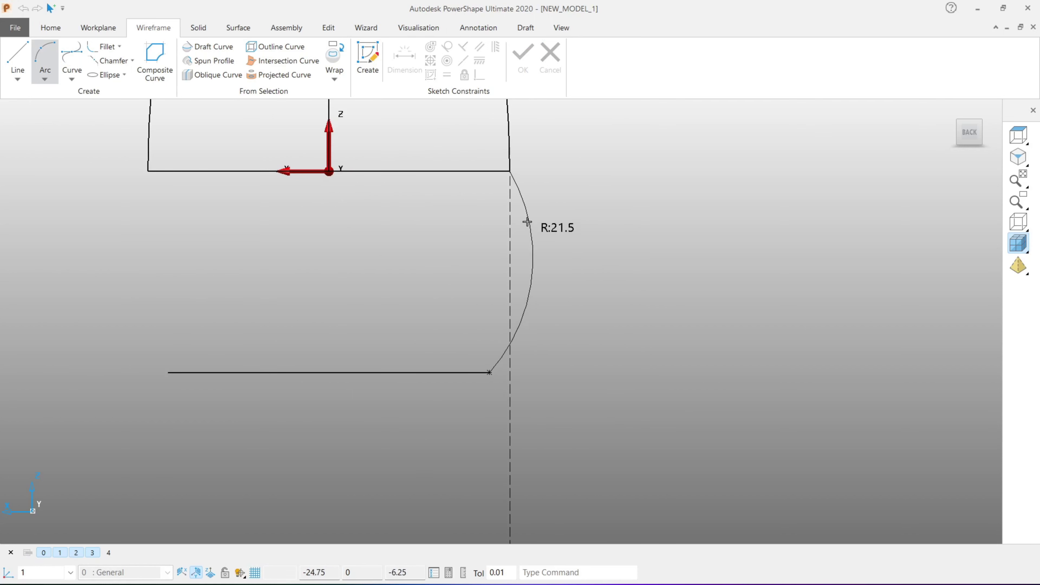
click(509, 216)
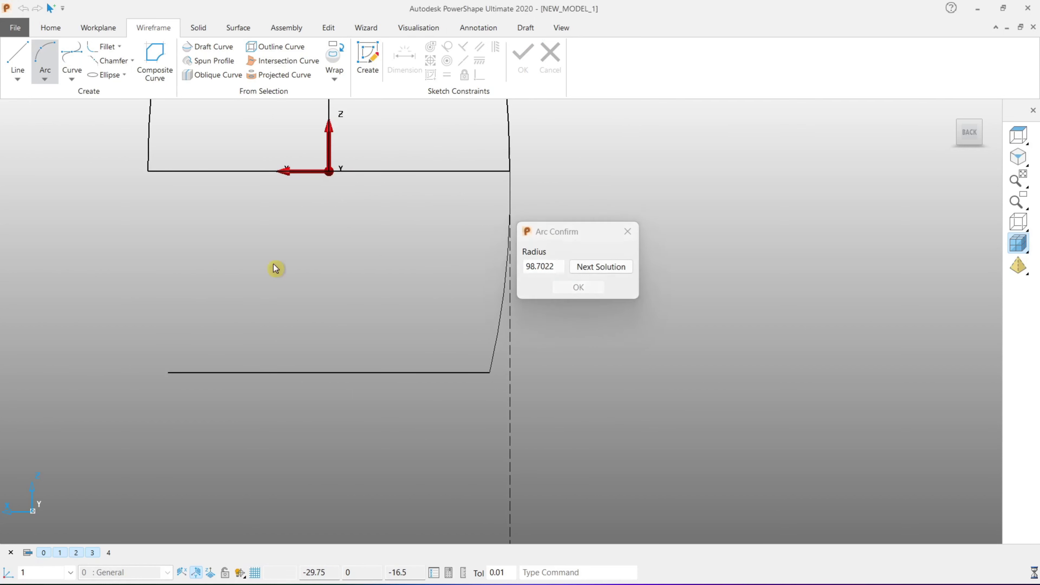
key(Return)
key(Escape)
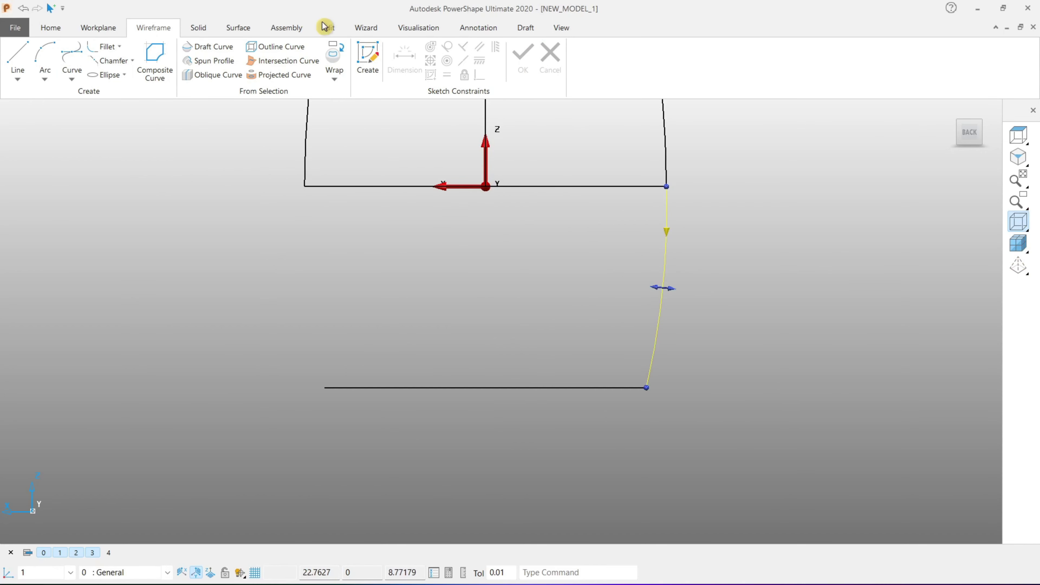
click(328, 27)
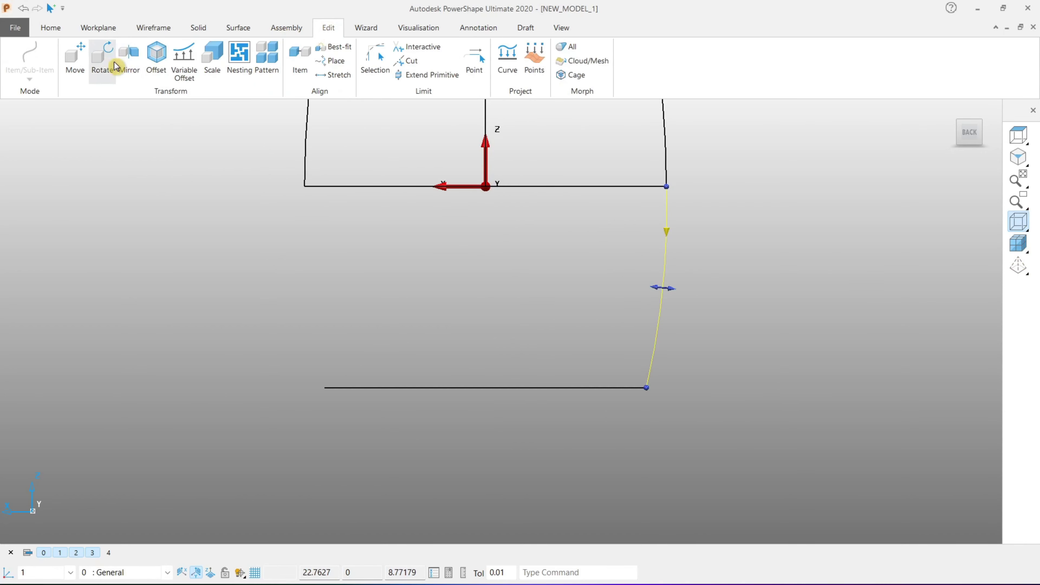
Mirror the new arc onto the left side, then view the model from the right.
click(131, 63)
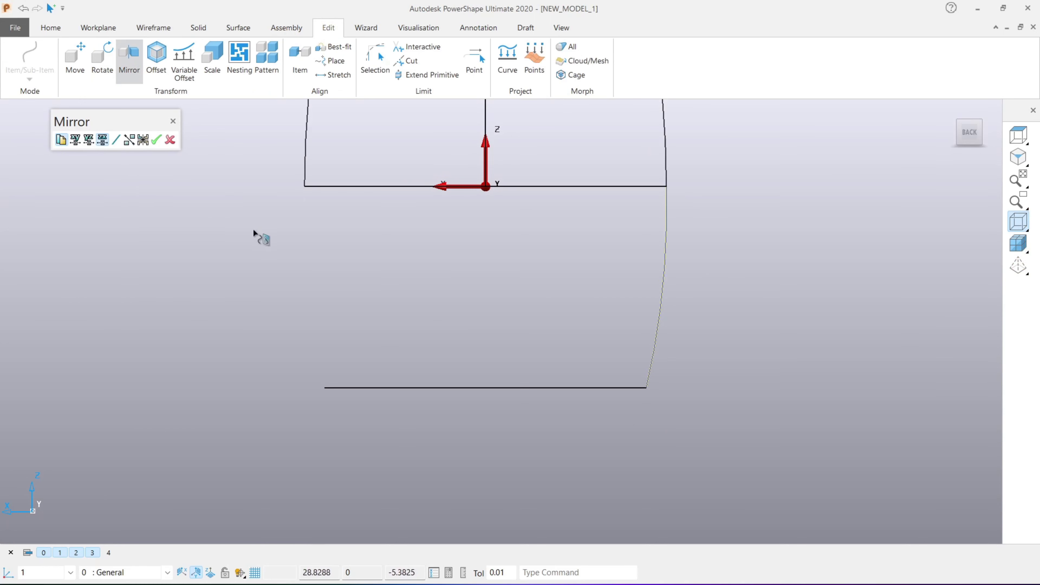
click(88, 141)
click(163, 140)
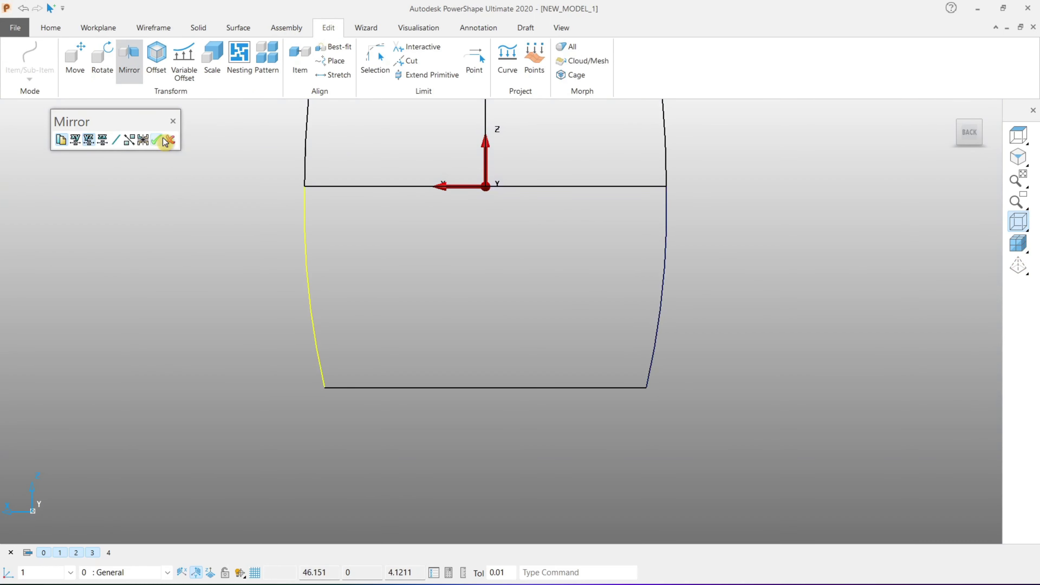
click(176, 141)
mouse_move(968, 133)
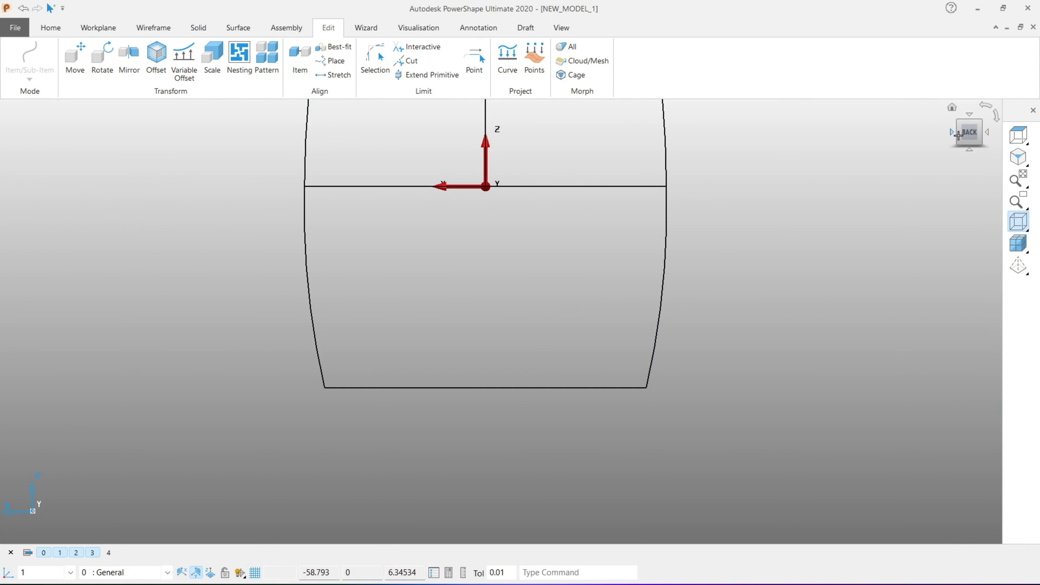
click(950, 132)
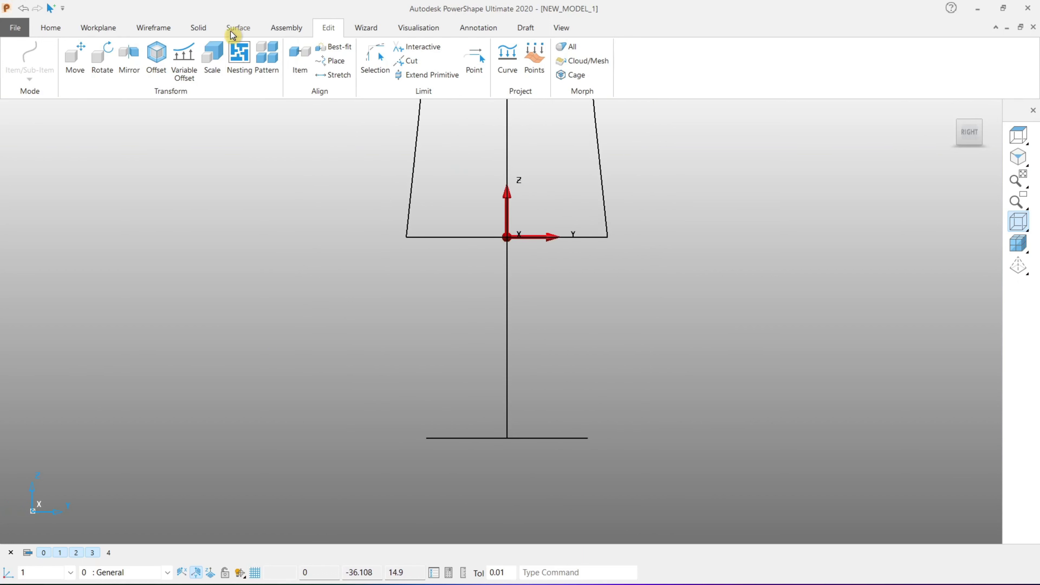
Try starting a left-side arc toward the lower line, abandoning the unfinished attempts.
click(145, 32)
click(43, 62)
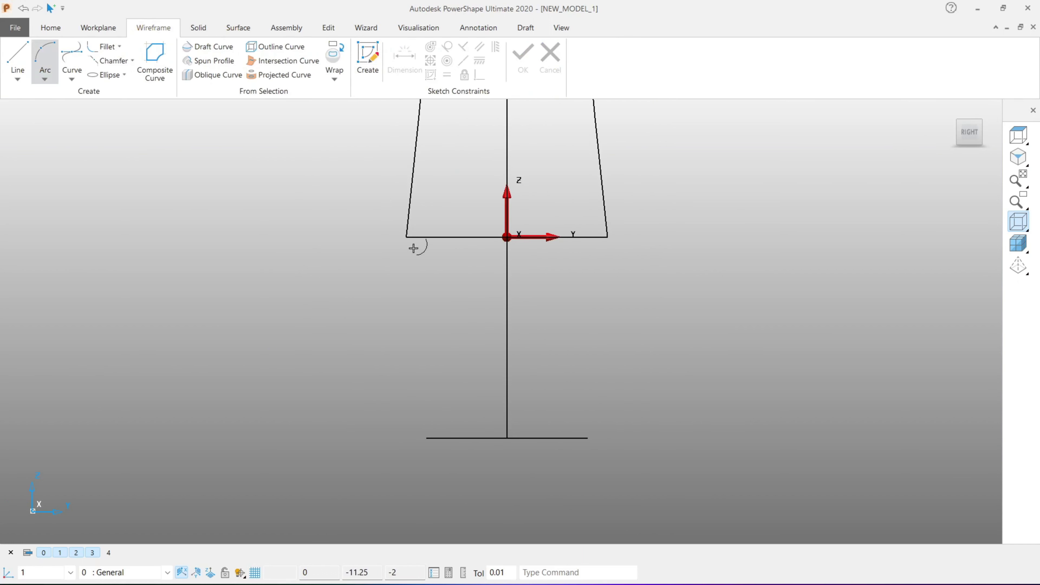
click(406, 234)
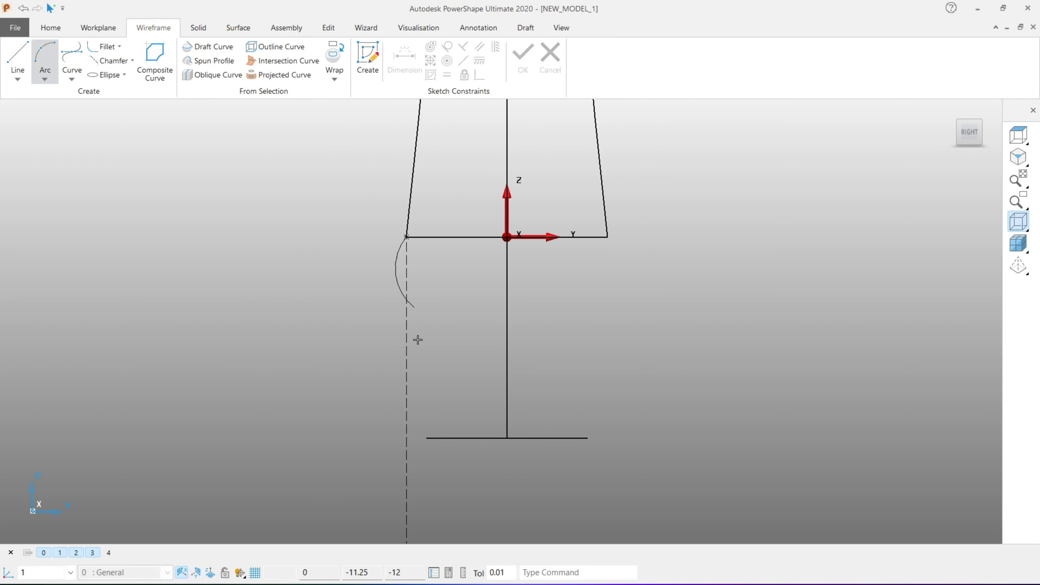
click(424, 438)
scroll(413, 359, up, 2)
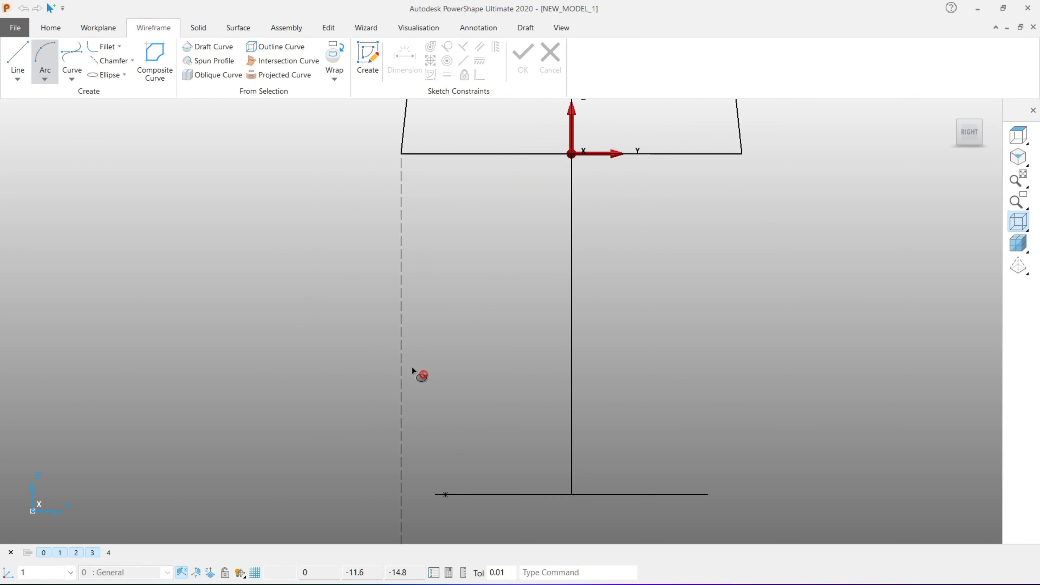
shift+middle_drag(410, 363, 360, 336)
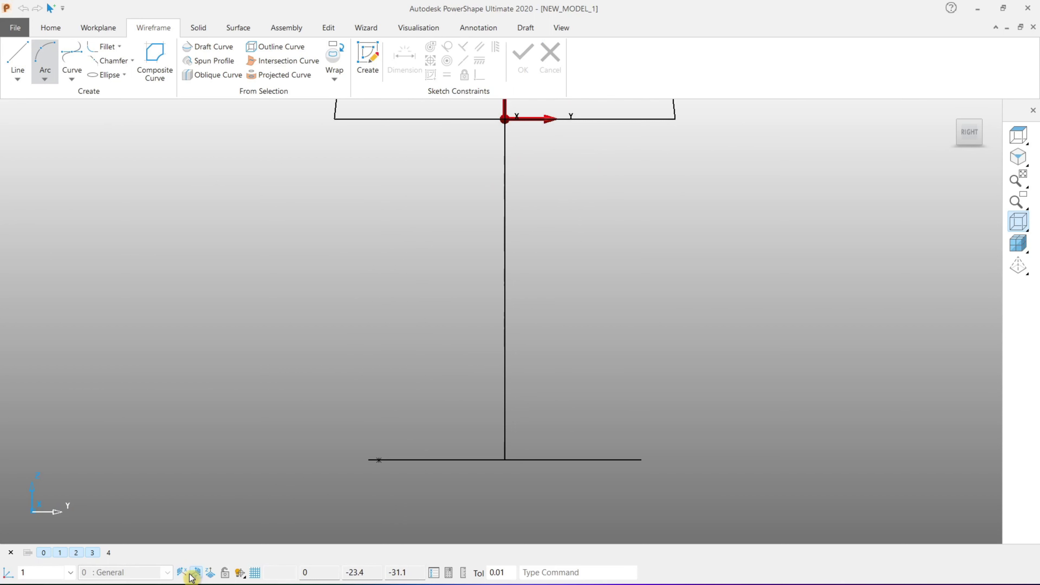
click(45, 58)
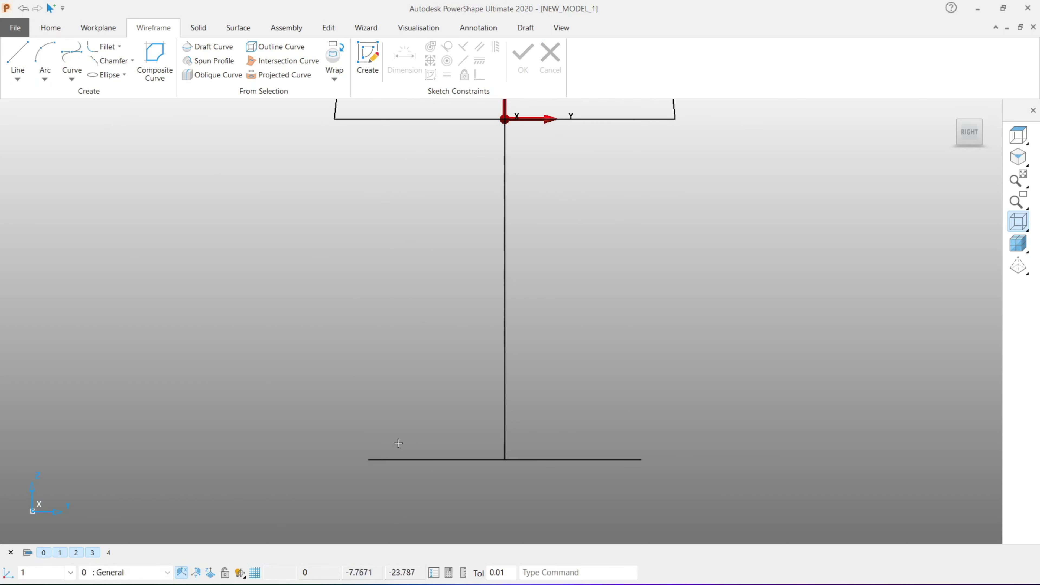
scroll(453, 186, down, 2)
scroll(455, 272, down, 1)
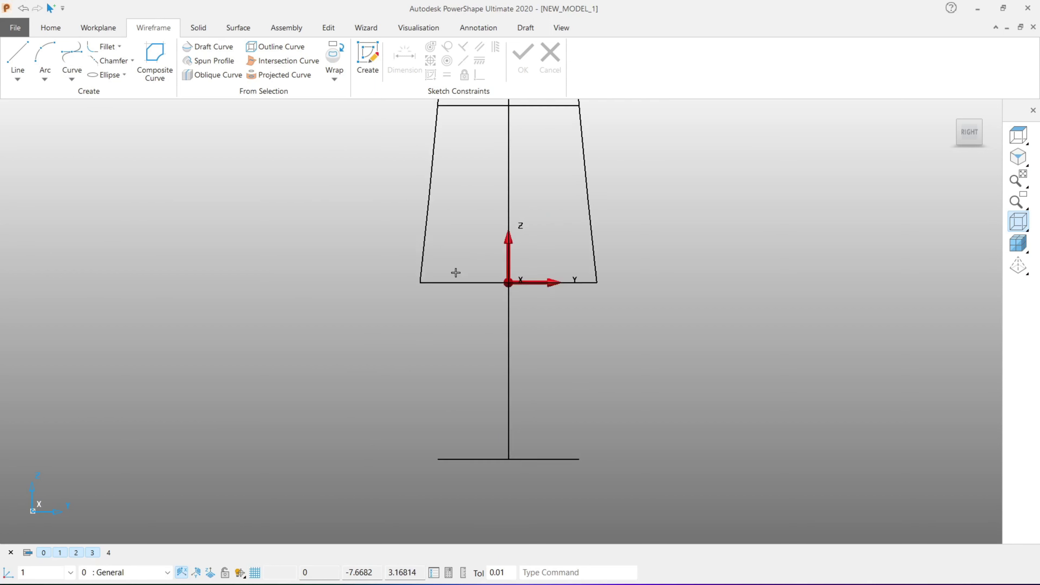
scroll(457, 230, down, 1)
scroll(502, 323, down, 2)
scroll(491, 450, up, 3)
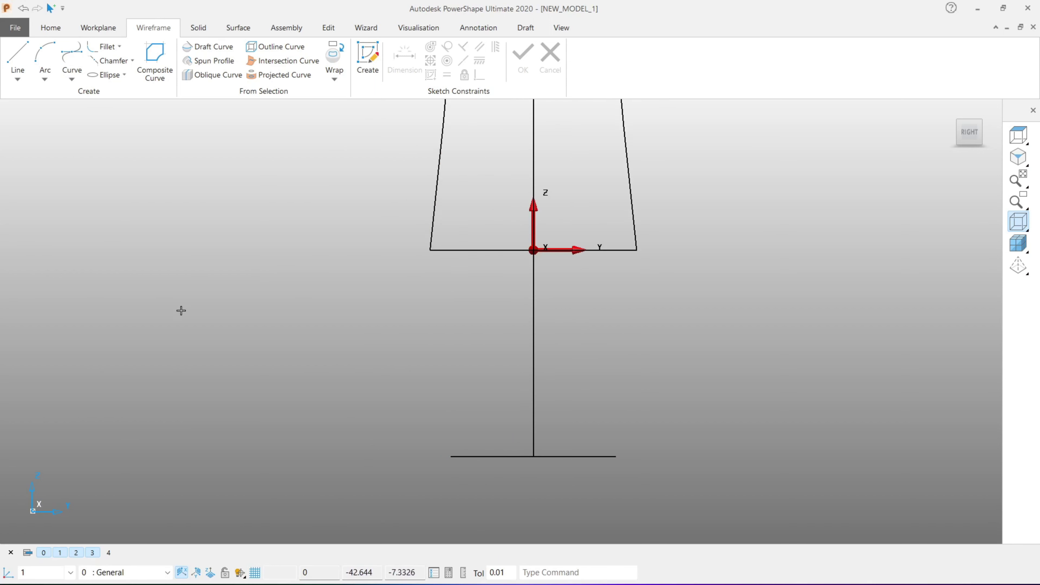
click(54, 60)
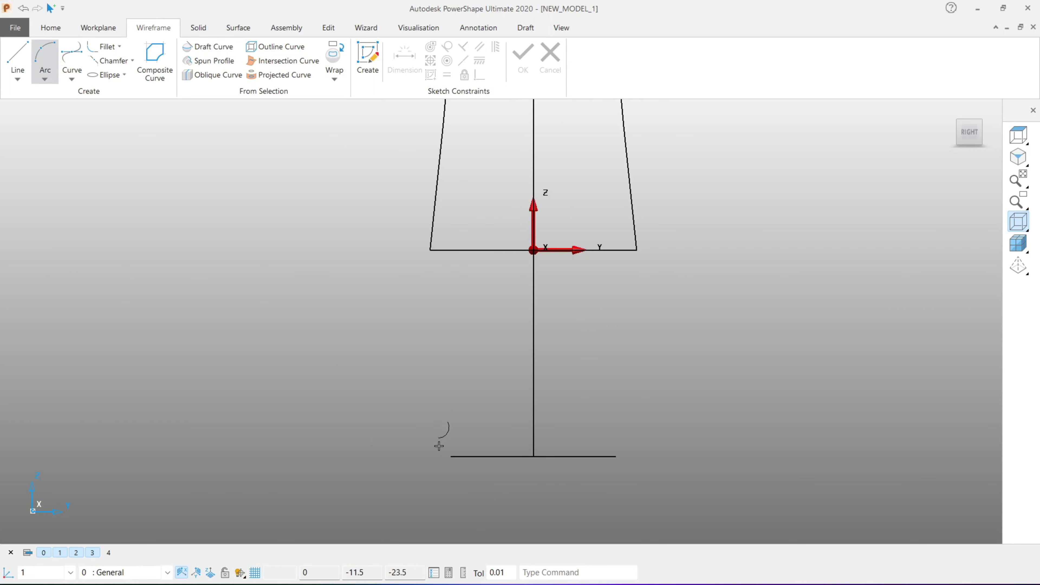
click(448, 456)
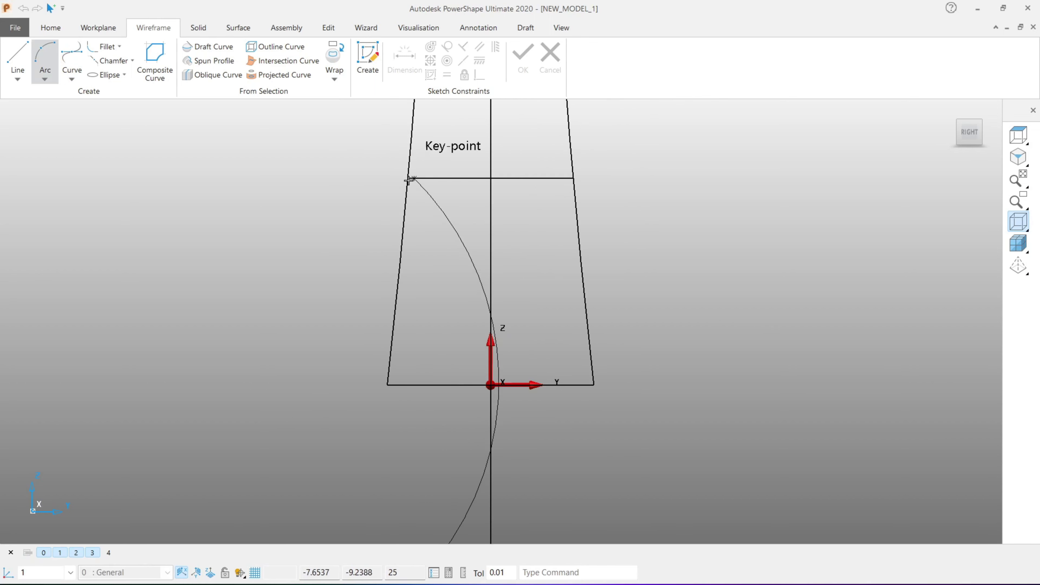
click(43, 53)
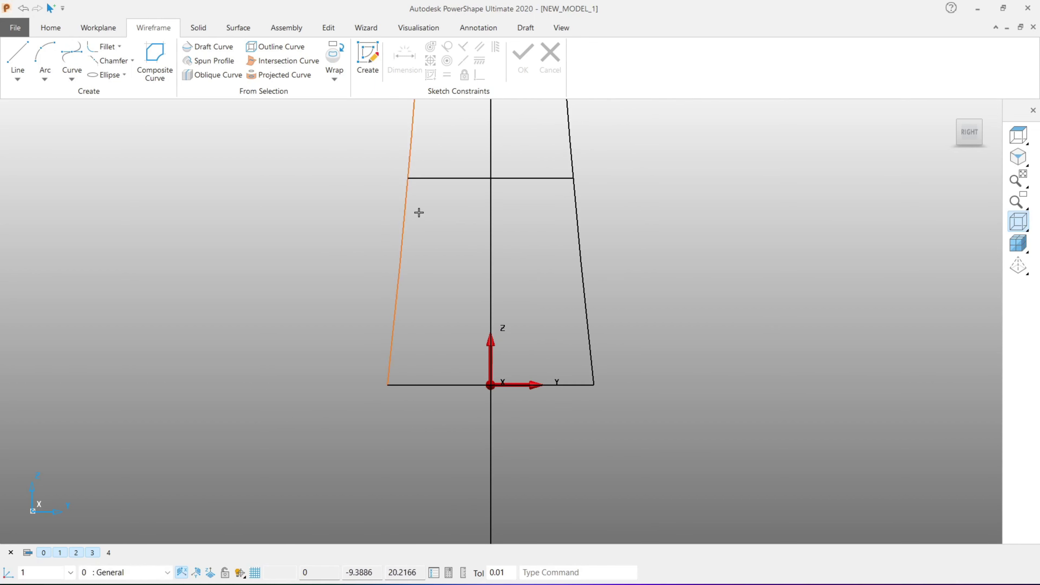
click(35, 56)
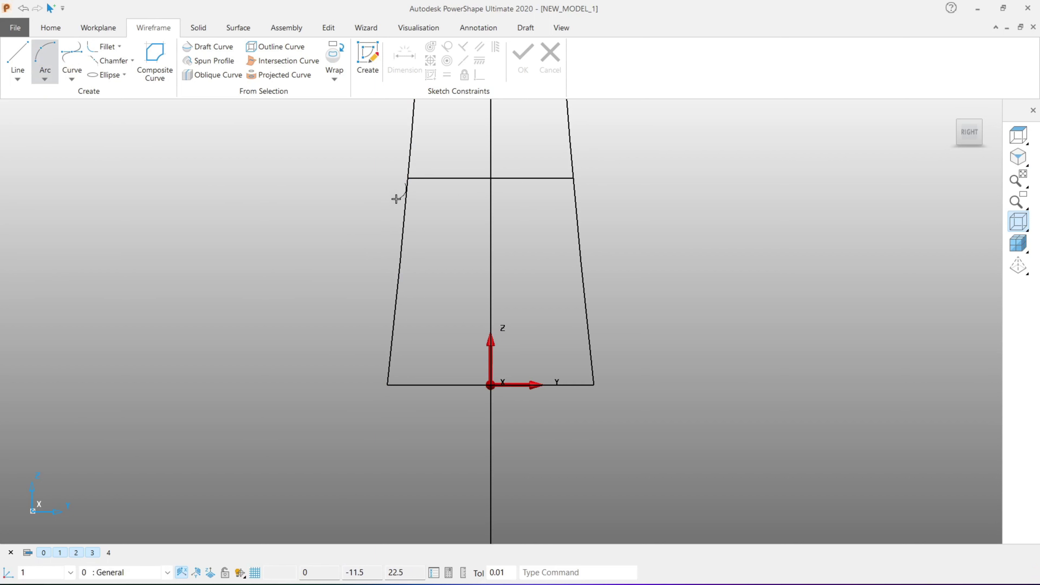
Draw a bulged arc from the middle section's left end to the bottom line's left end.
click(400, 185)
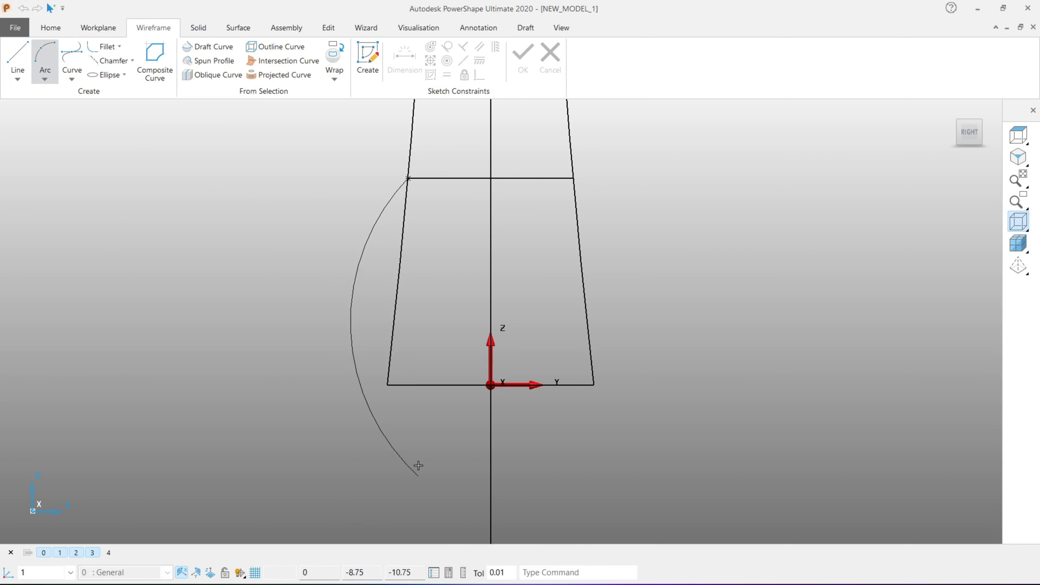
click(417, 433)
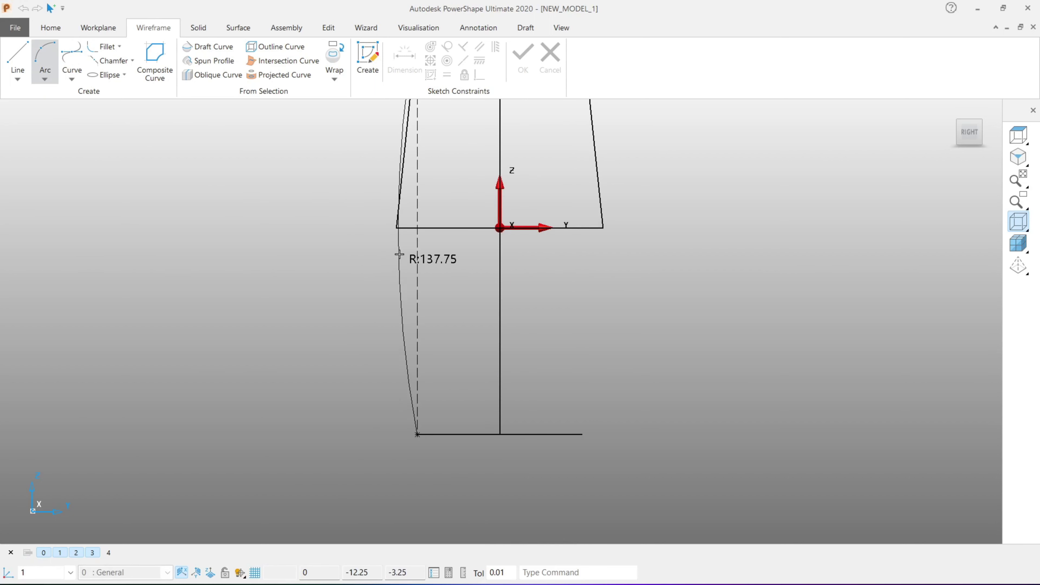
click(394, 231)
click(461, 302)
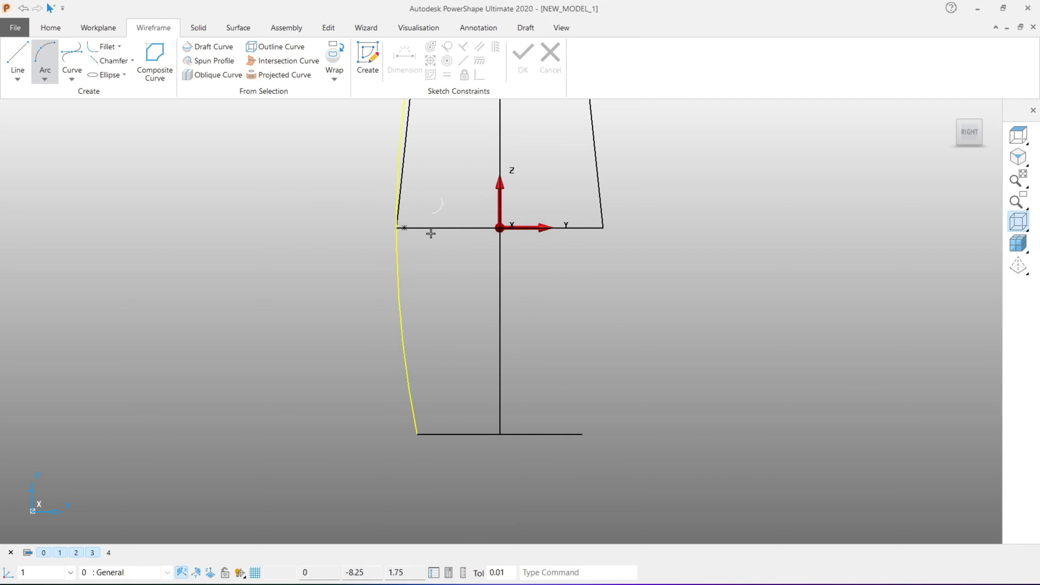
key(Escape)
click(419, 182)
shift+middle_drag(447, 200, 471, 350)
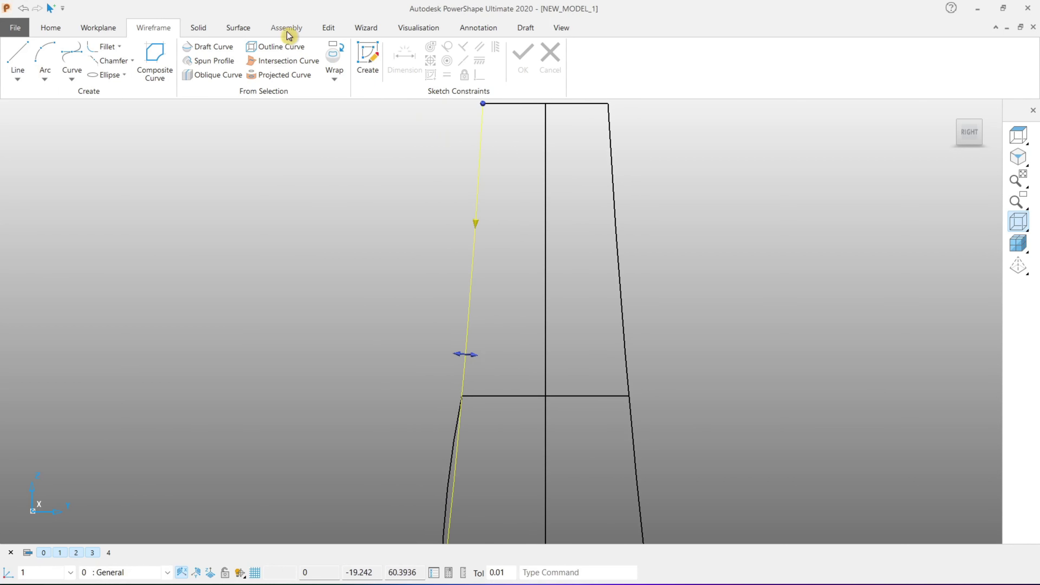
Reorient the model to check the sections, then return to the flat side view of the profile.
click(328, 28)
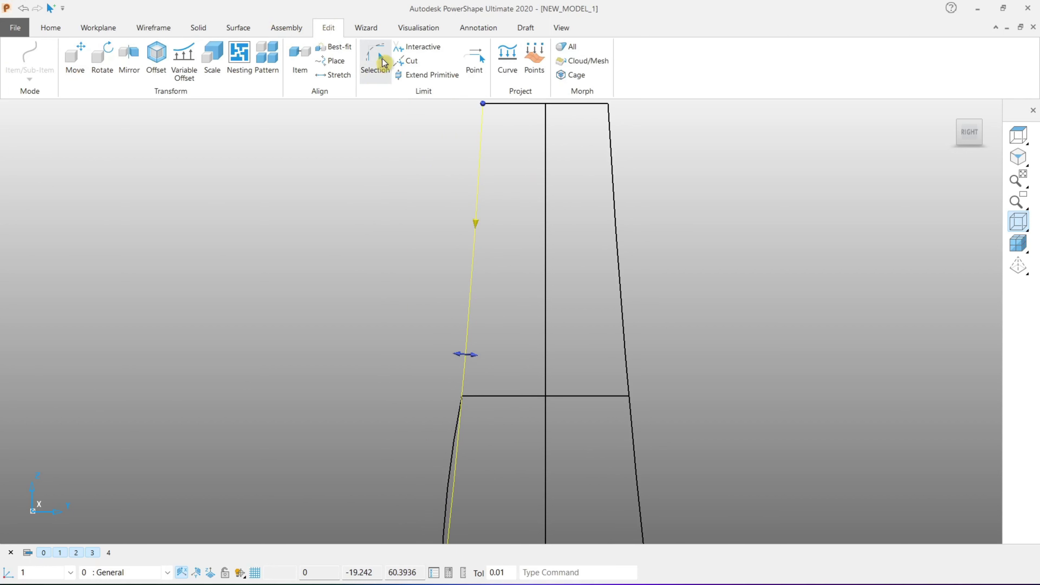
shift+middle_drag(443, 470, 402, 311)
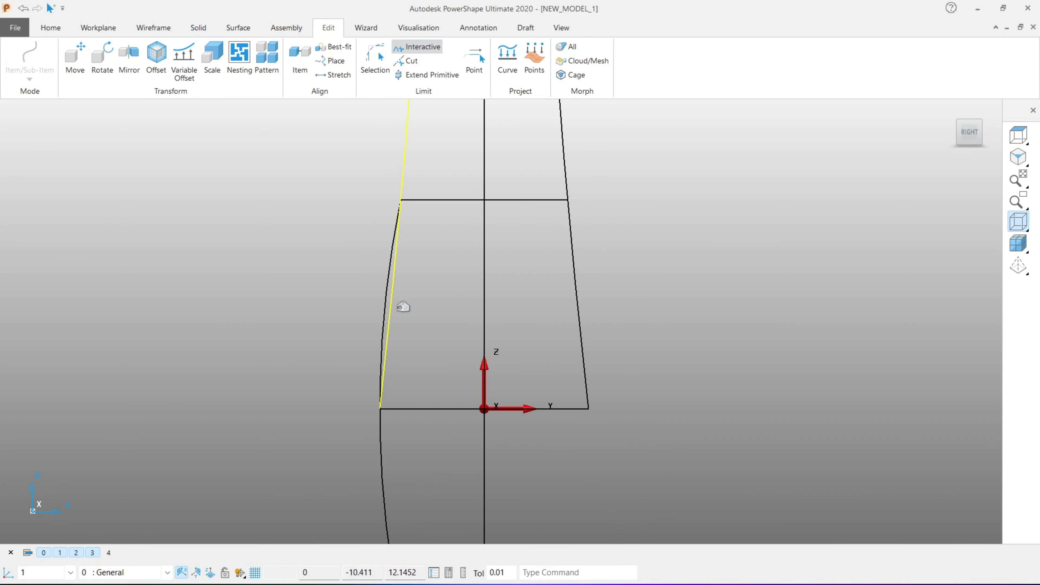
right_click(423, 255)
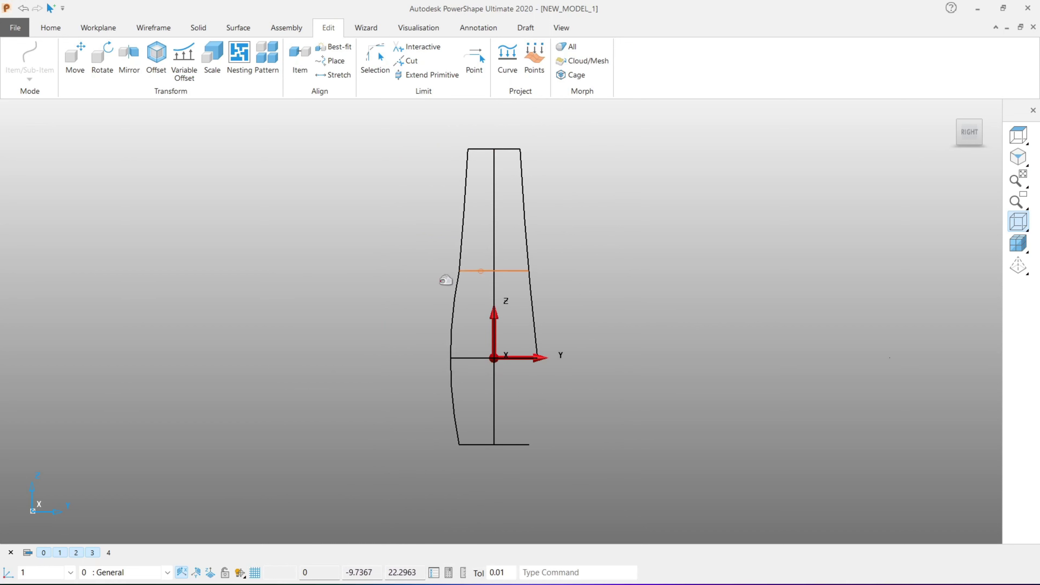
mouse_move(443, 281)
middle_down()
mouse_move(462, 323)
mouse_move(465, 311)
middle_up()
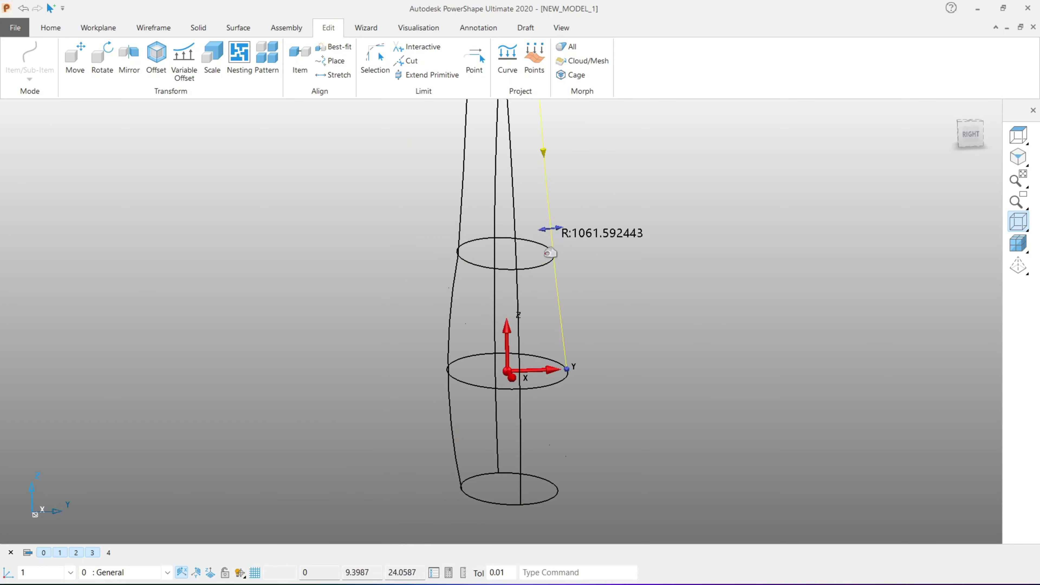
middle_drag(555, 292, 557, 267)
click(971, 134)
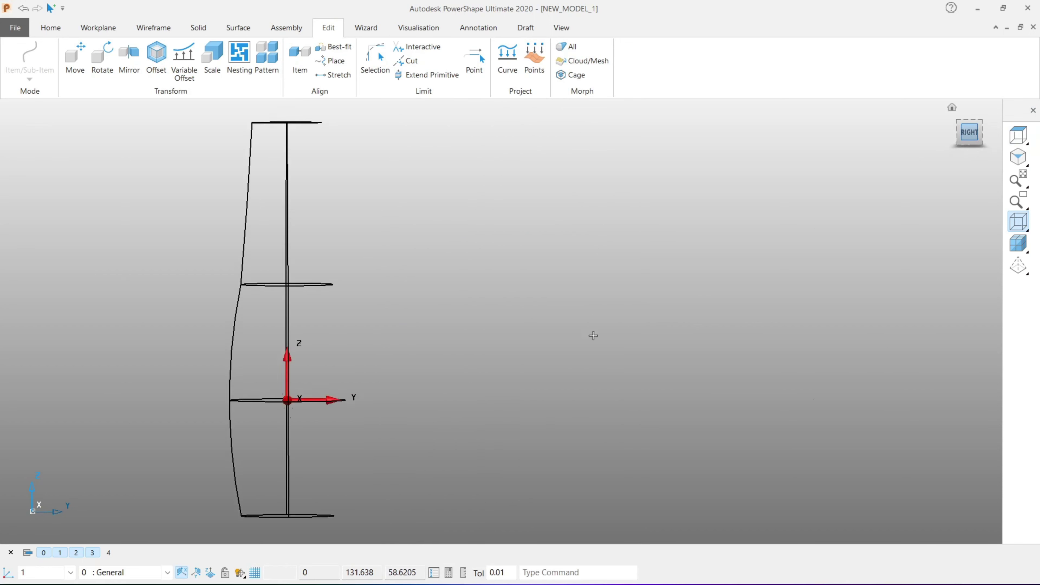
shift+middle_drag(216, 343, 389, 297)
Mirror the lower left arc and upper left edge line across the vertical axis.
click(387, 296)
drag(420, 200, 359, 168)
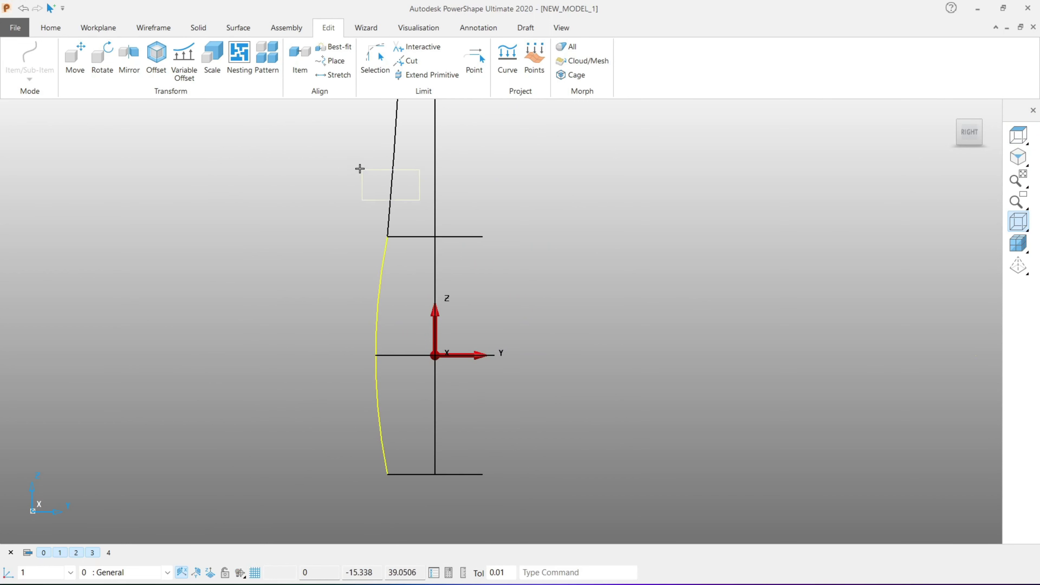
click(129, 61)
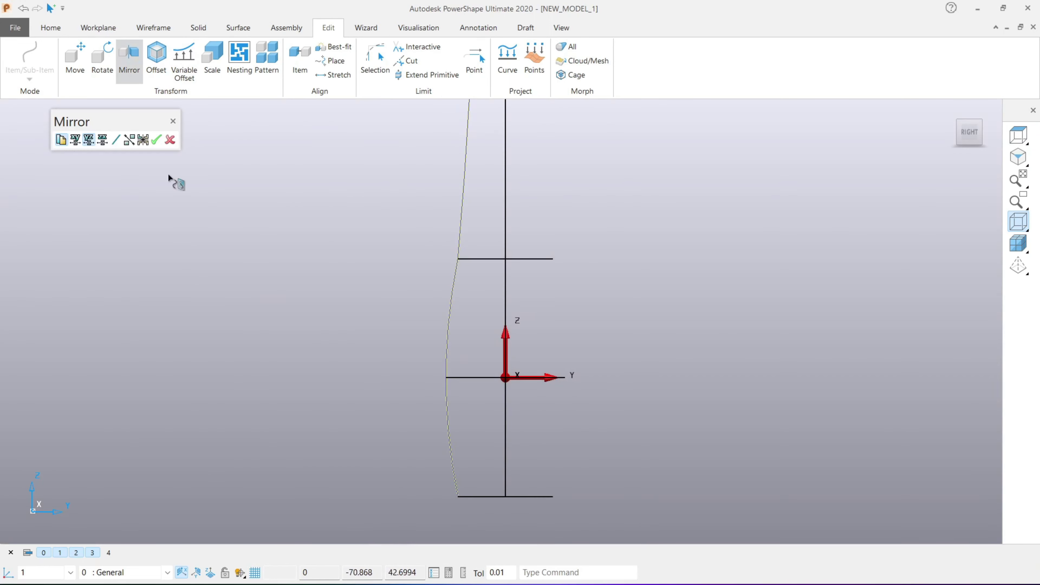
click(103, 141)
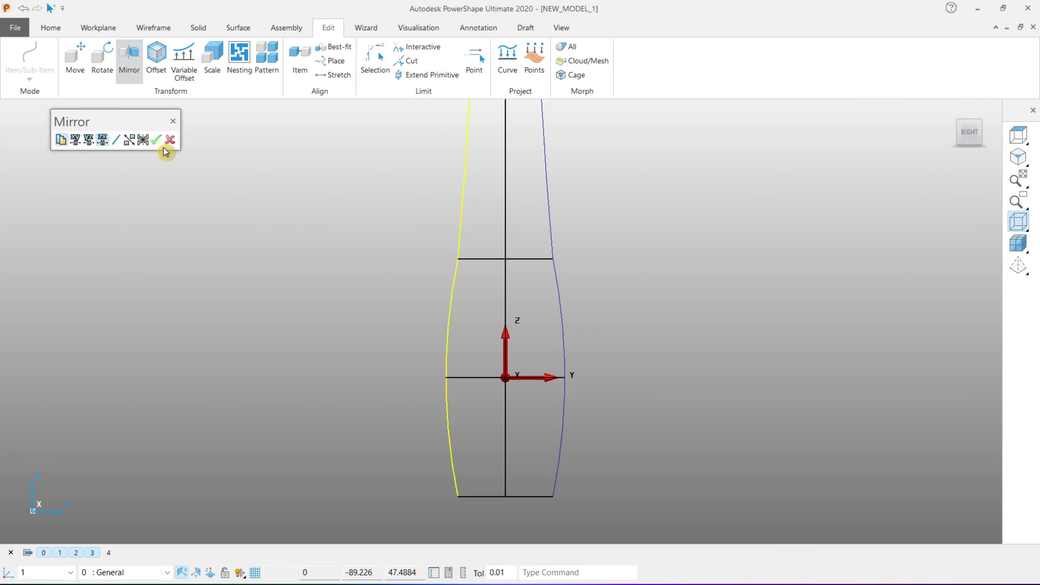
click(162, 141)
Box-select the whole bottle wireframe and build a shaded From network Smart Surfacer surface.
middle_drag(278, 255, 368, 287)
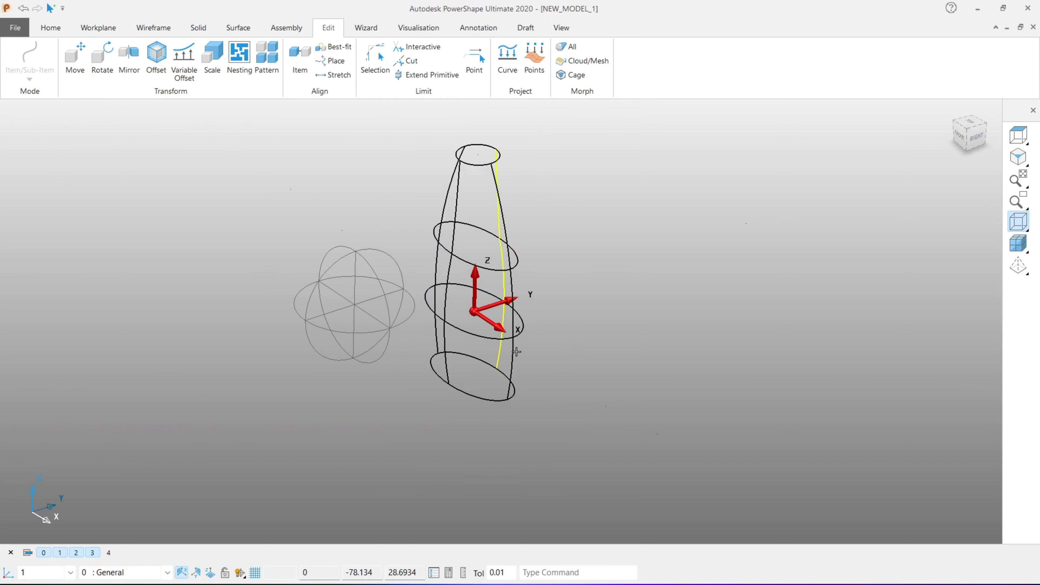
drag(399, 163, 620, 462)
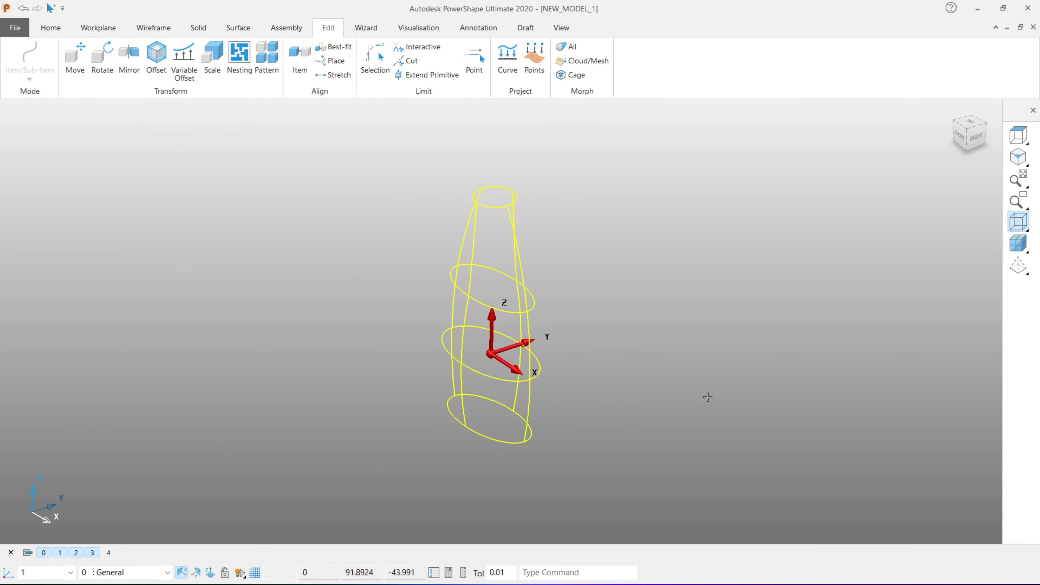
mouse_move(708, 395)
middle_down()
mouse_move(591, 362)
mouse_move(664, 387)
mouse_move(455, 295)
mouse_move(466, 361)
mouse_move(457, 355)
mouse_move(669, 343)
mouse_move(658, 355)
mouse_move(683, 344)
middle_up()
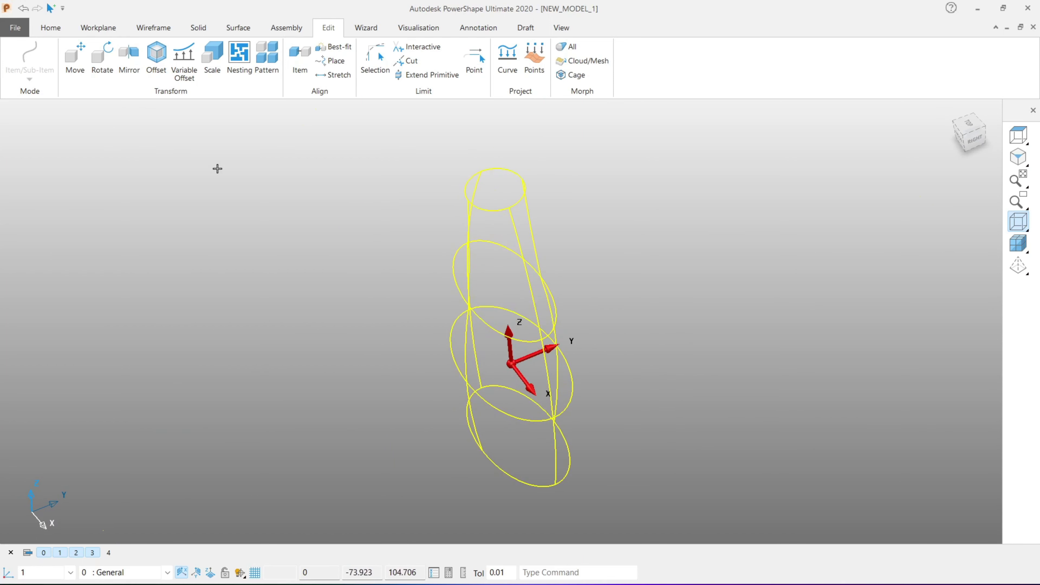
click(221, 29)
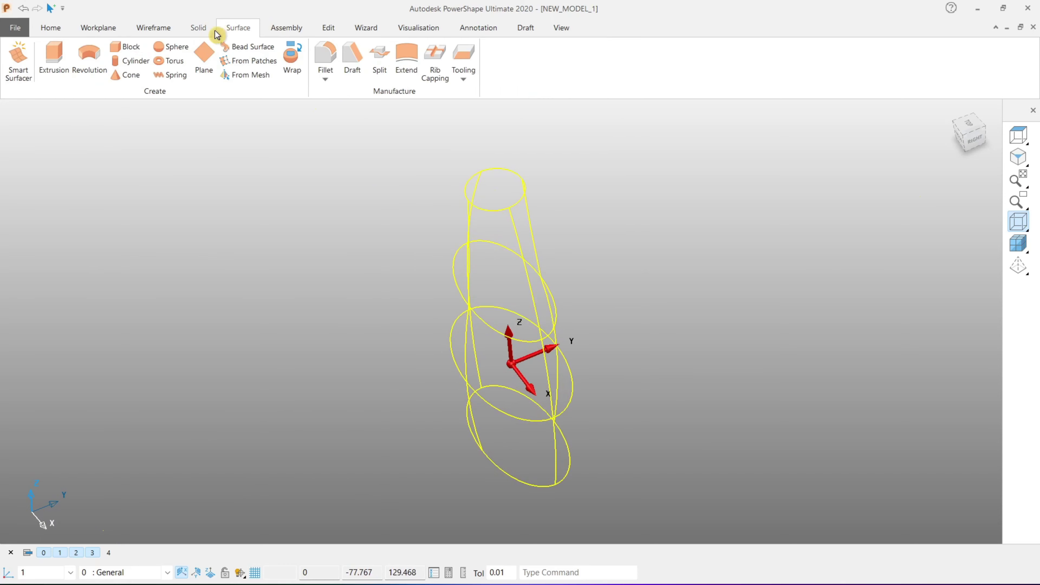
click(25, 58)
click(1019, 231)
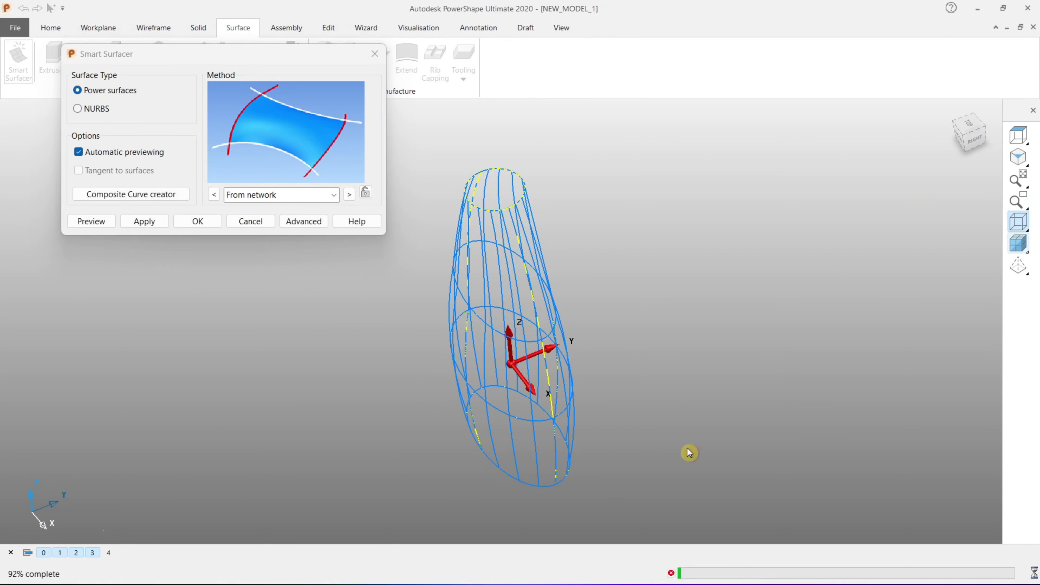
mouse_move(689, 452)
middle_down()
mouse_move(740, 231)
mouse_move(401, 383)
mouse_move(629, 312)
mouse_move(573, 385)
mouse_move(780, 361)
mouse_move(696, 255)
mouse_move(676, 371)
mouse_move(448, 360)
mouse_move(568, 324)
mouse_move(527, 324)
middle_up()
click(206, 225)
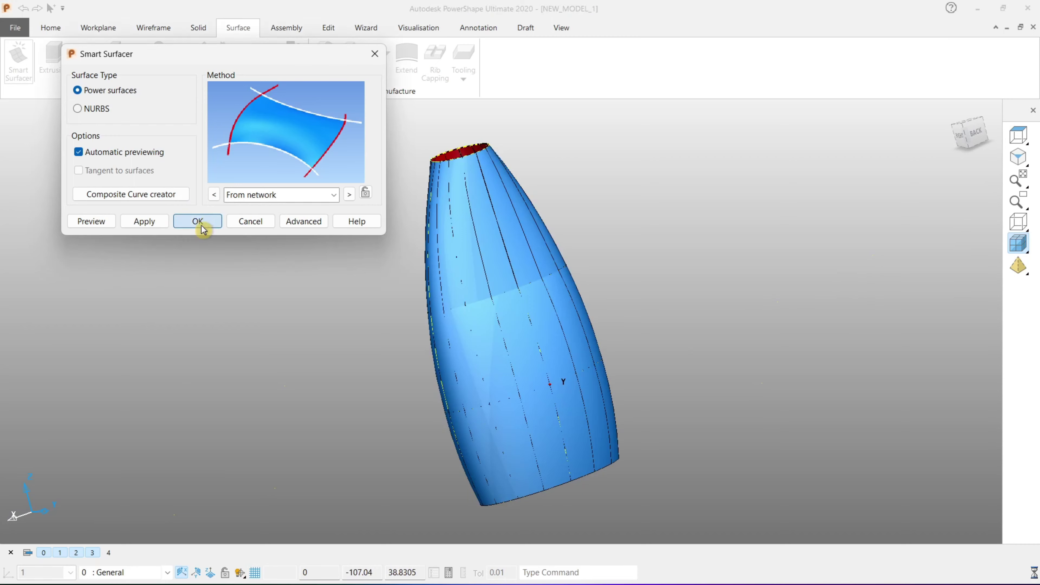
mouse_move(715, 312)
middle_down()
mouse_move(510, 409)
mouse_move(643, 294)
mouse_move(655, 331)
mouse_move(235, 355)
middle_up()
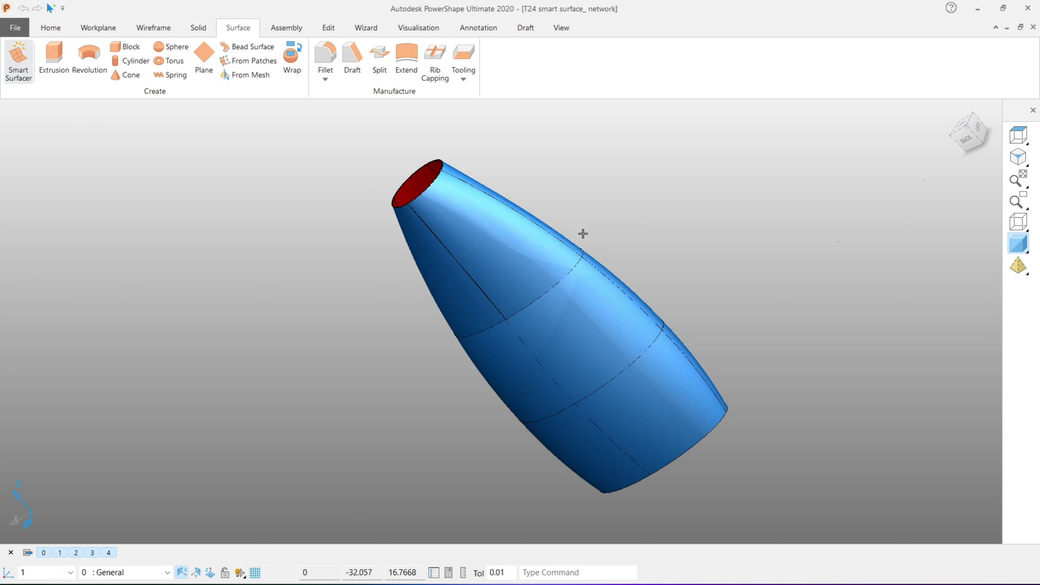
click(18, 61)
click(257, 163)
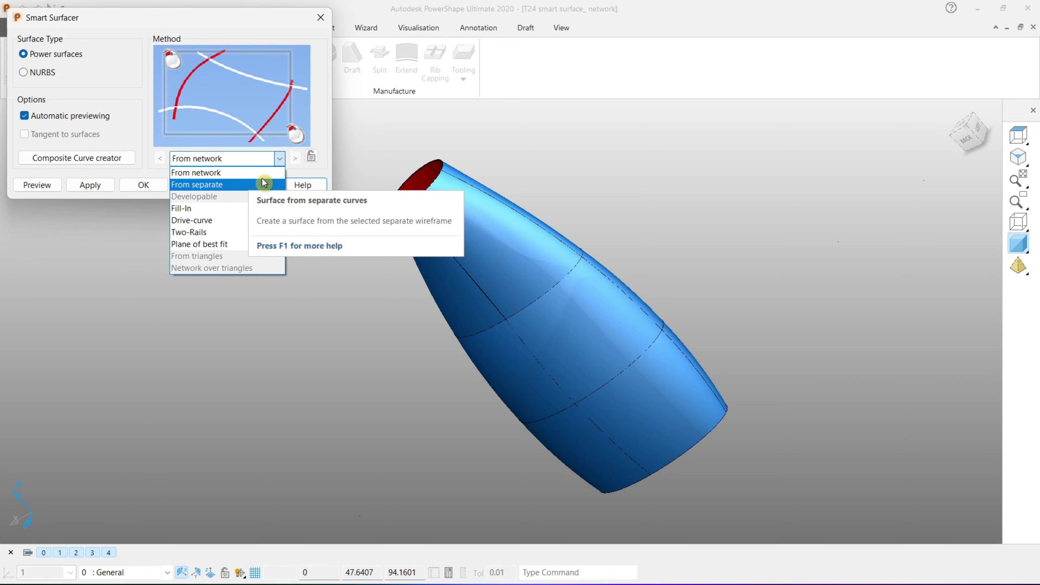
click(305, 146)
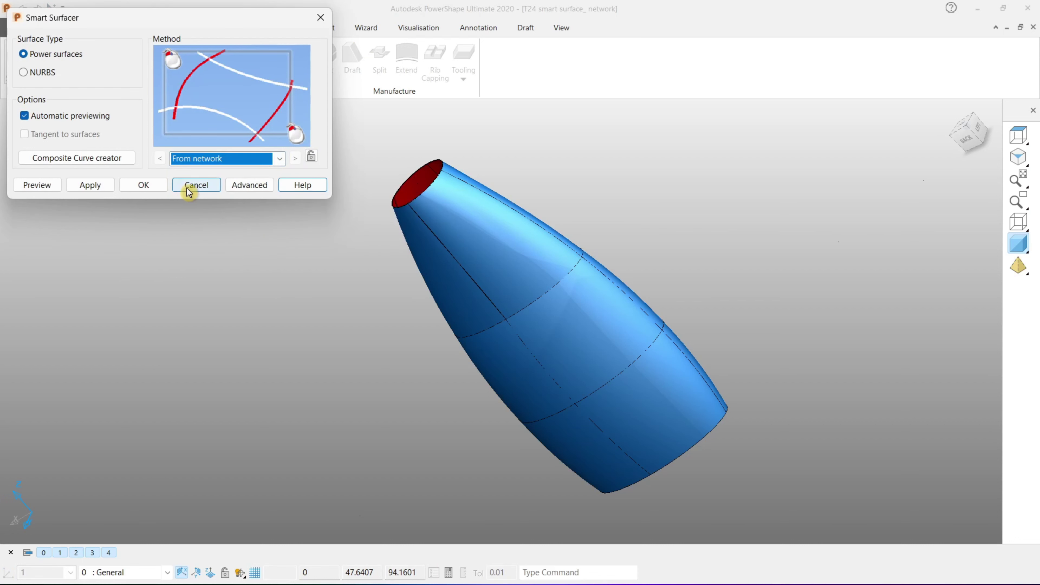
click(196, 185)
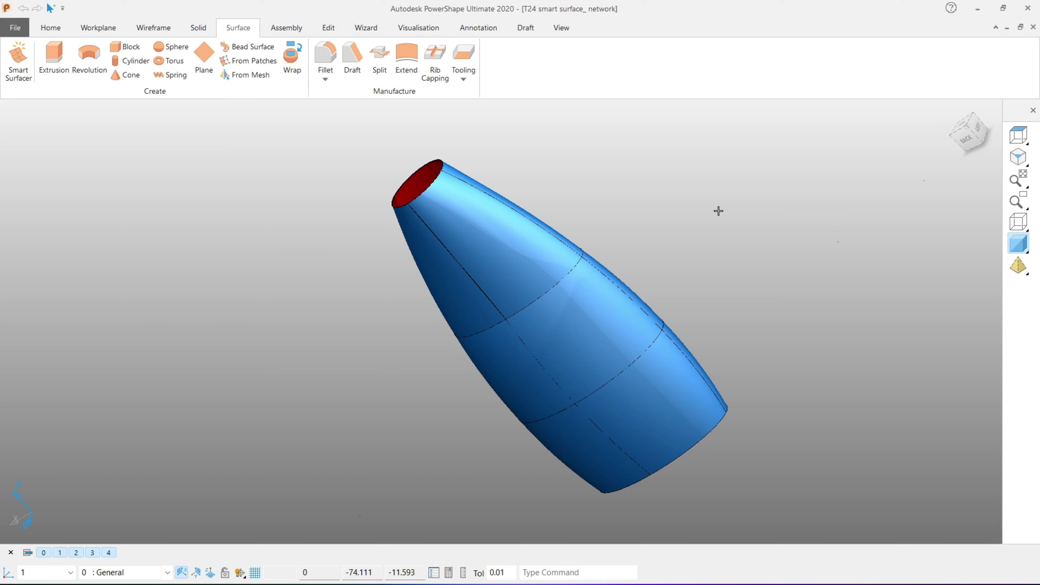